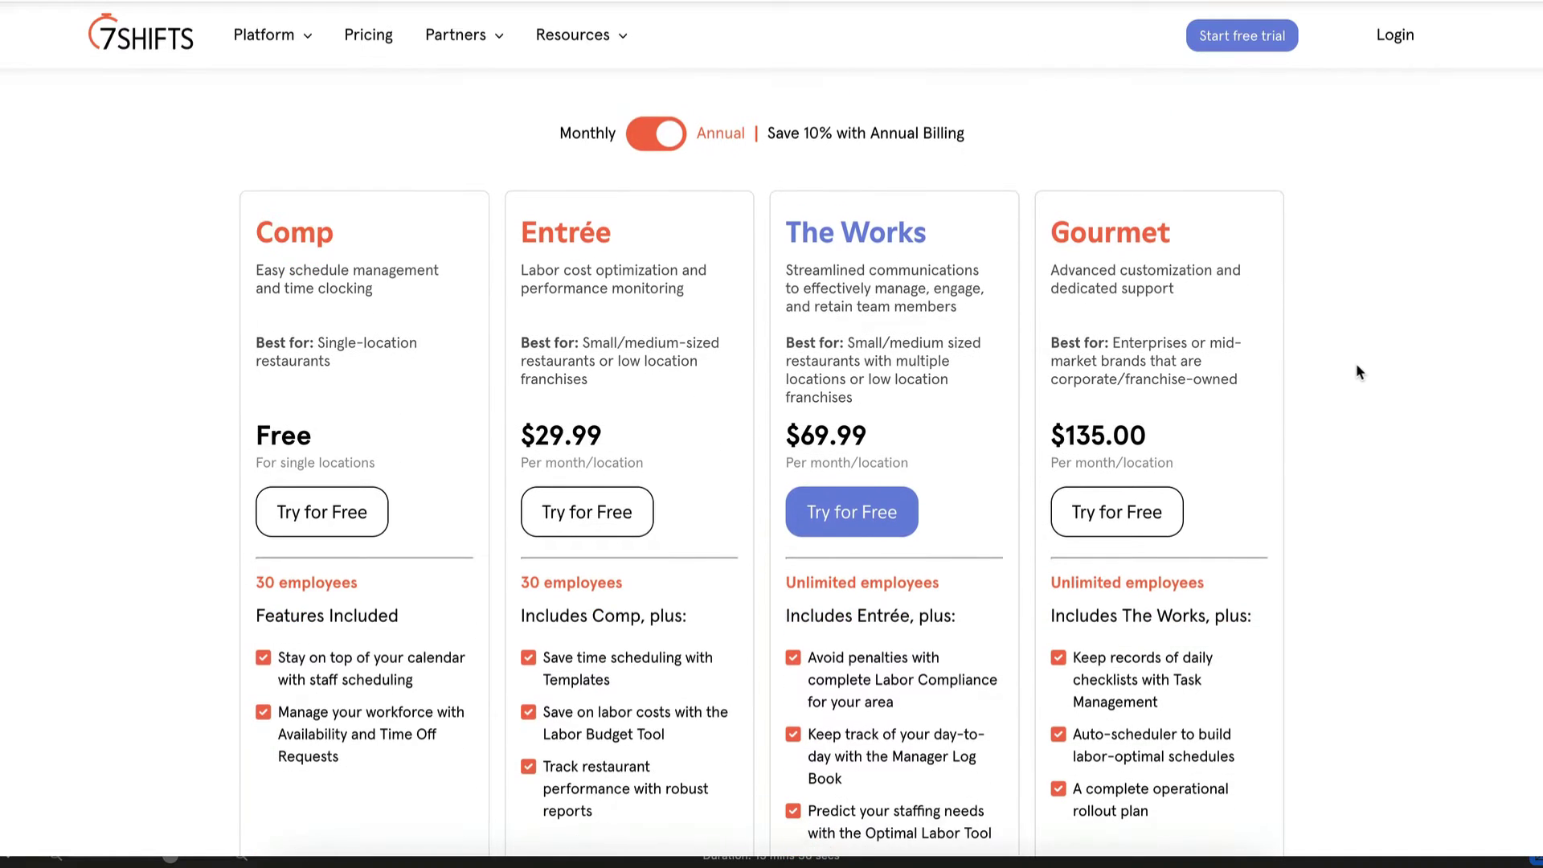
Step: Scroll through the pricing plan cards and the feature comparison table
{"action": "scroll", "coordinate": [1356, 365], "scroll_direction": "down", "scroll_amount": 2}
{"action": "scroll", "coordinate": [1356, 365], "scroll_direction": "down", "scroll_amount": 1}
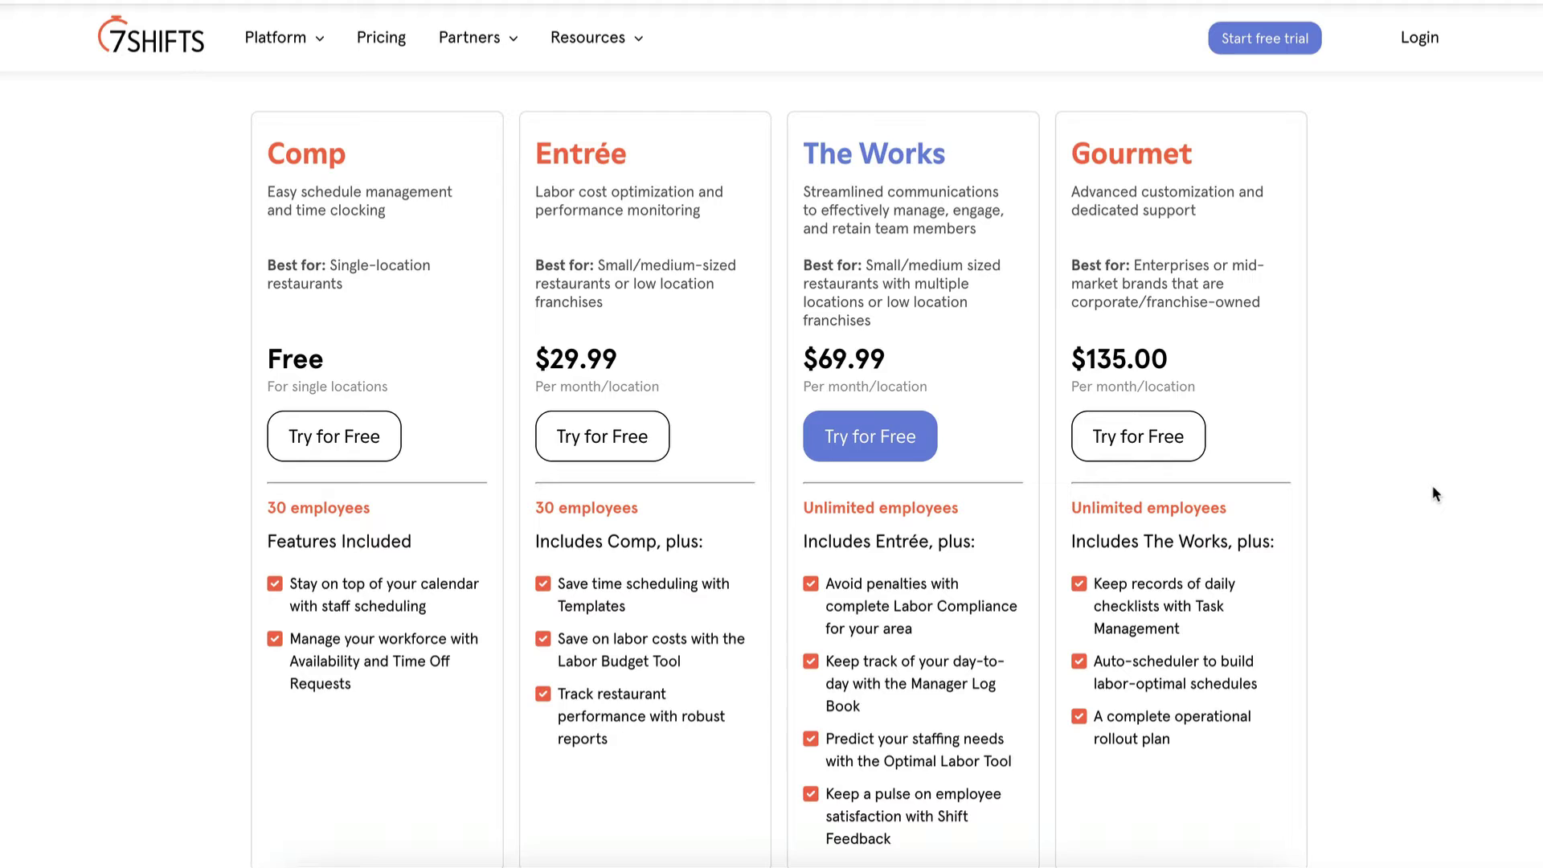
{"action": "scroll", "coordinate": [1432, 487], "scroll_direction": "down", "scroll_amount": 12}
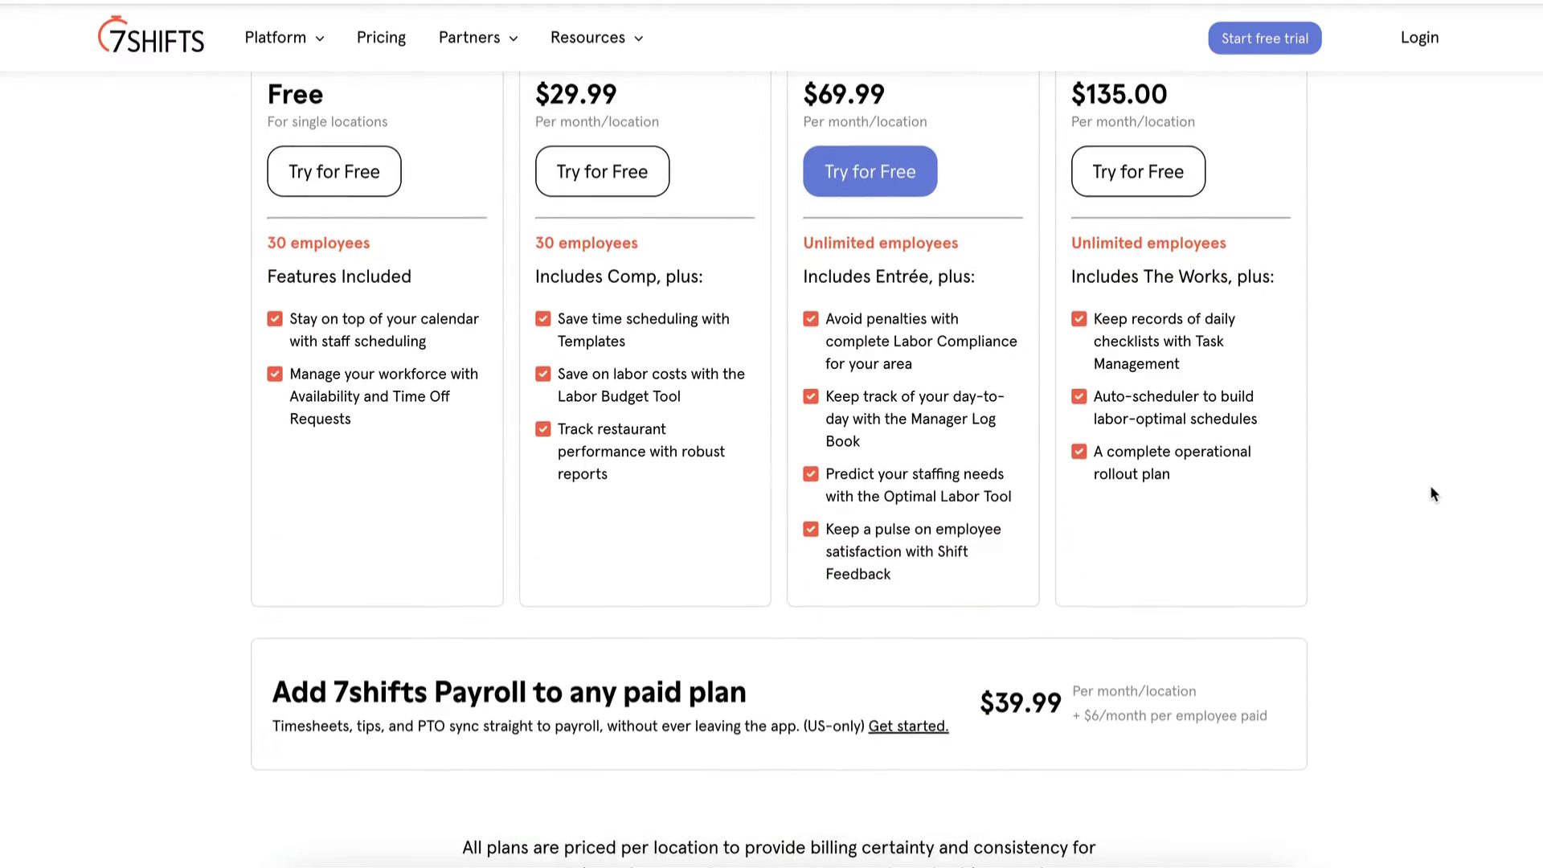
{"action": "scroll", "coordinate": [1416, 490], "scroll_direction": "down", "scroll_amount": 9}
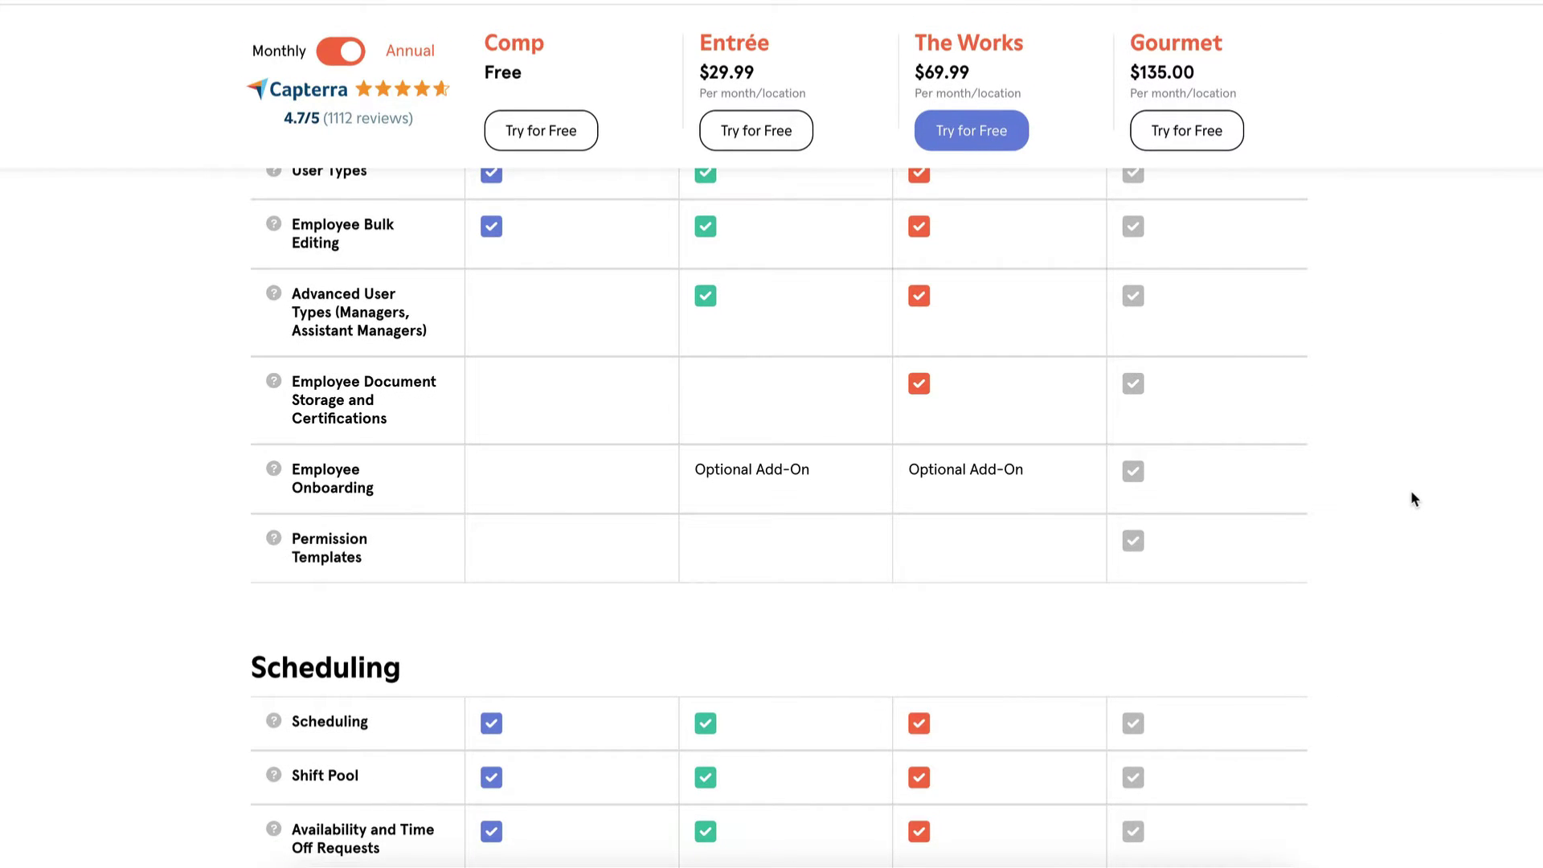
{"action": "scroll", "coordinate": [1412, 495], "scroll_direction": "down", "scroll_amount": 3}
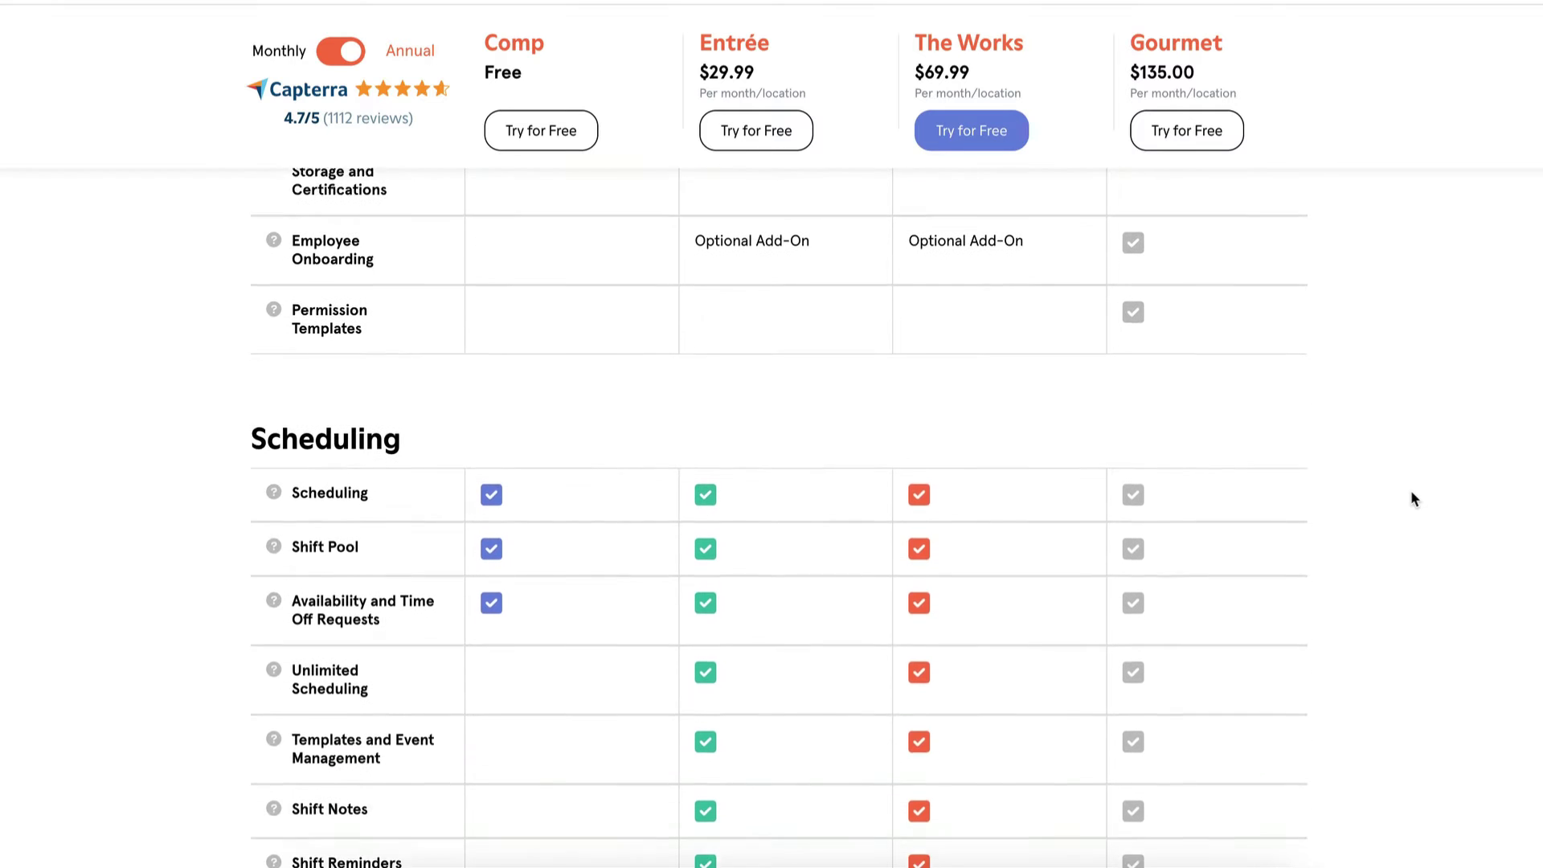
{"action": "scroll", "coordinate": [1409, 497], "scroll_direction": "down", "scroll_amount": 2}
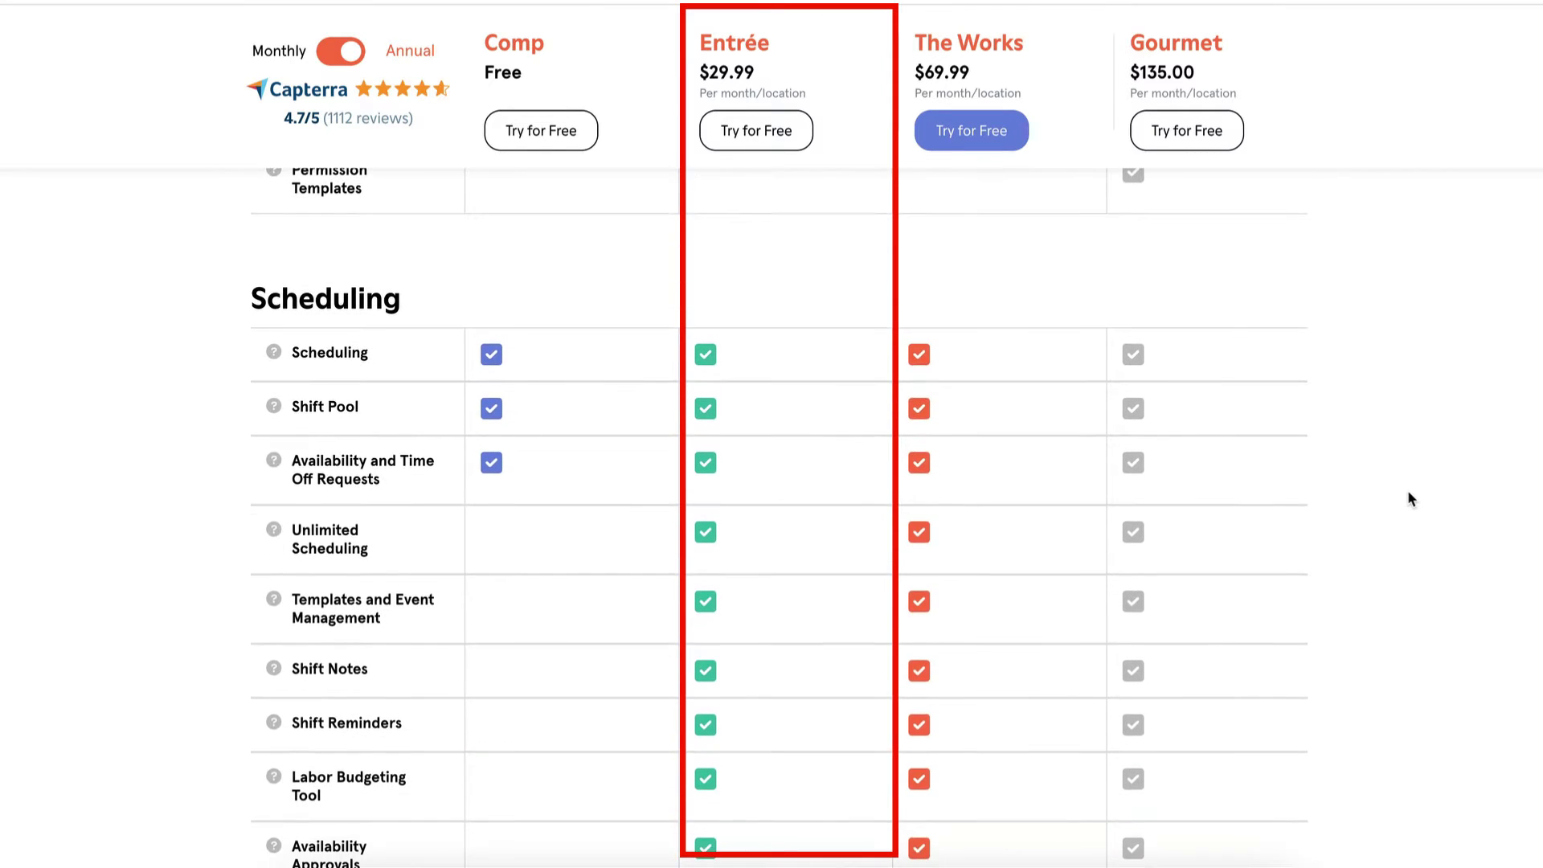
{"action": "scroll", "coordinate": [1410, 498], "scroll_direction": "down", "scroll_amount": 2}
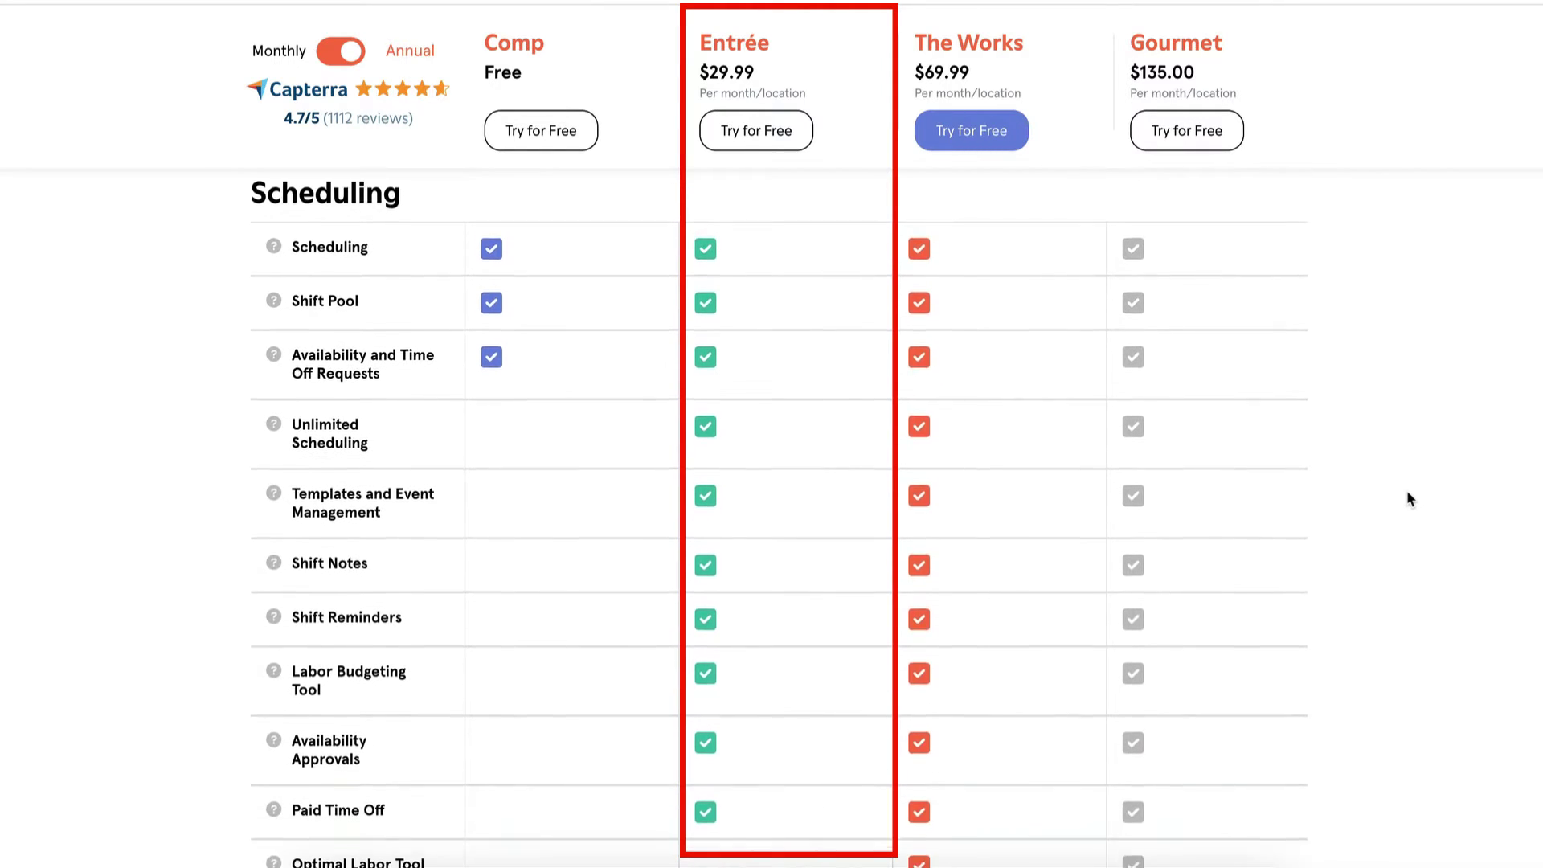
{"action": "scroll", "coordinate": [1405, 497], "scroll_direction": "down", "scroll_amount": 1}
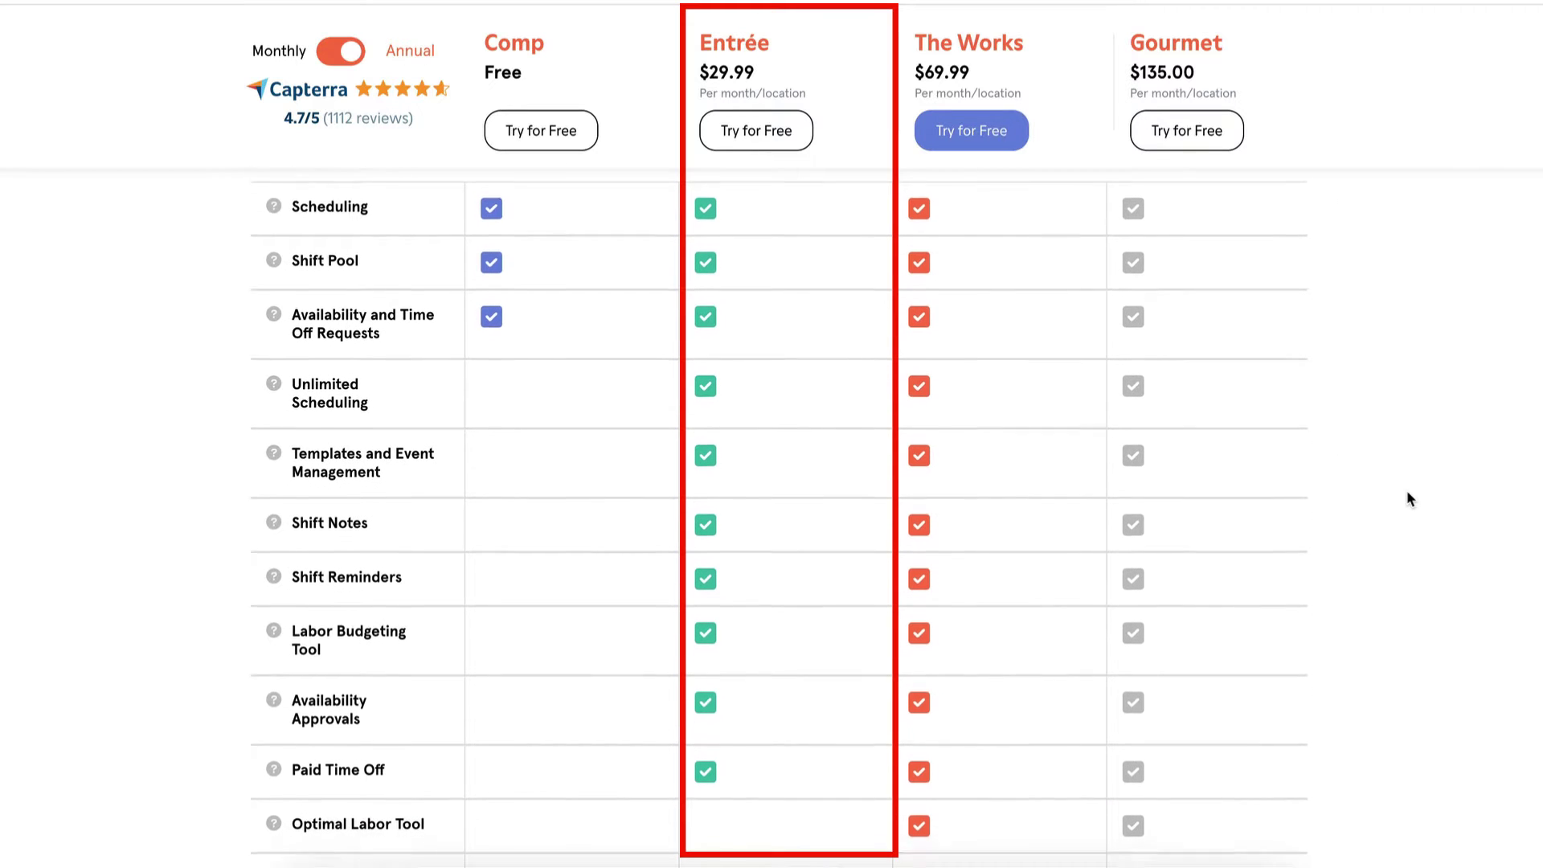
{"action": "scroll", "coordinate": [1406, 498], "scroll_direction": "down", "scroll_amount": 1}
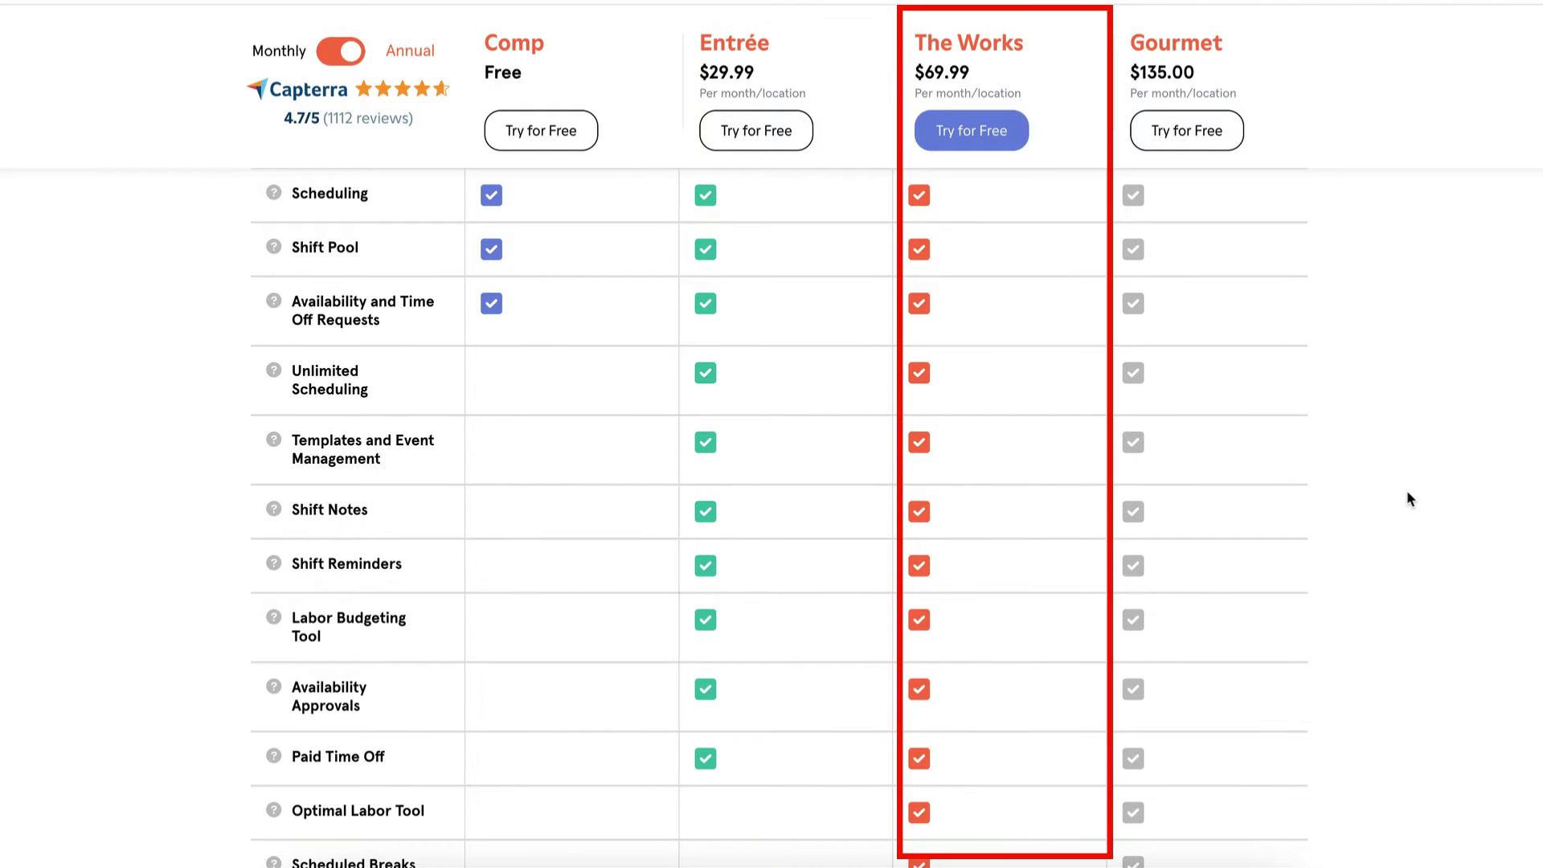
{"action": "scroll", "coordinate": [1408, 498], "scroll_direction": "down", "scroll_amount": 2}
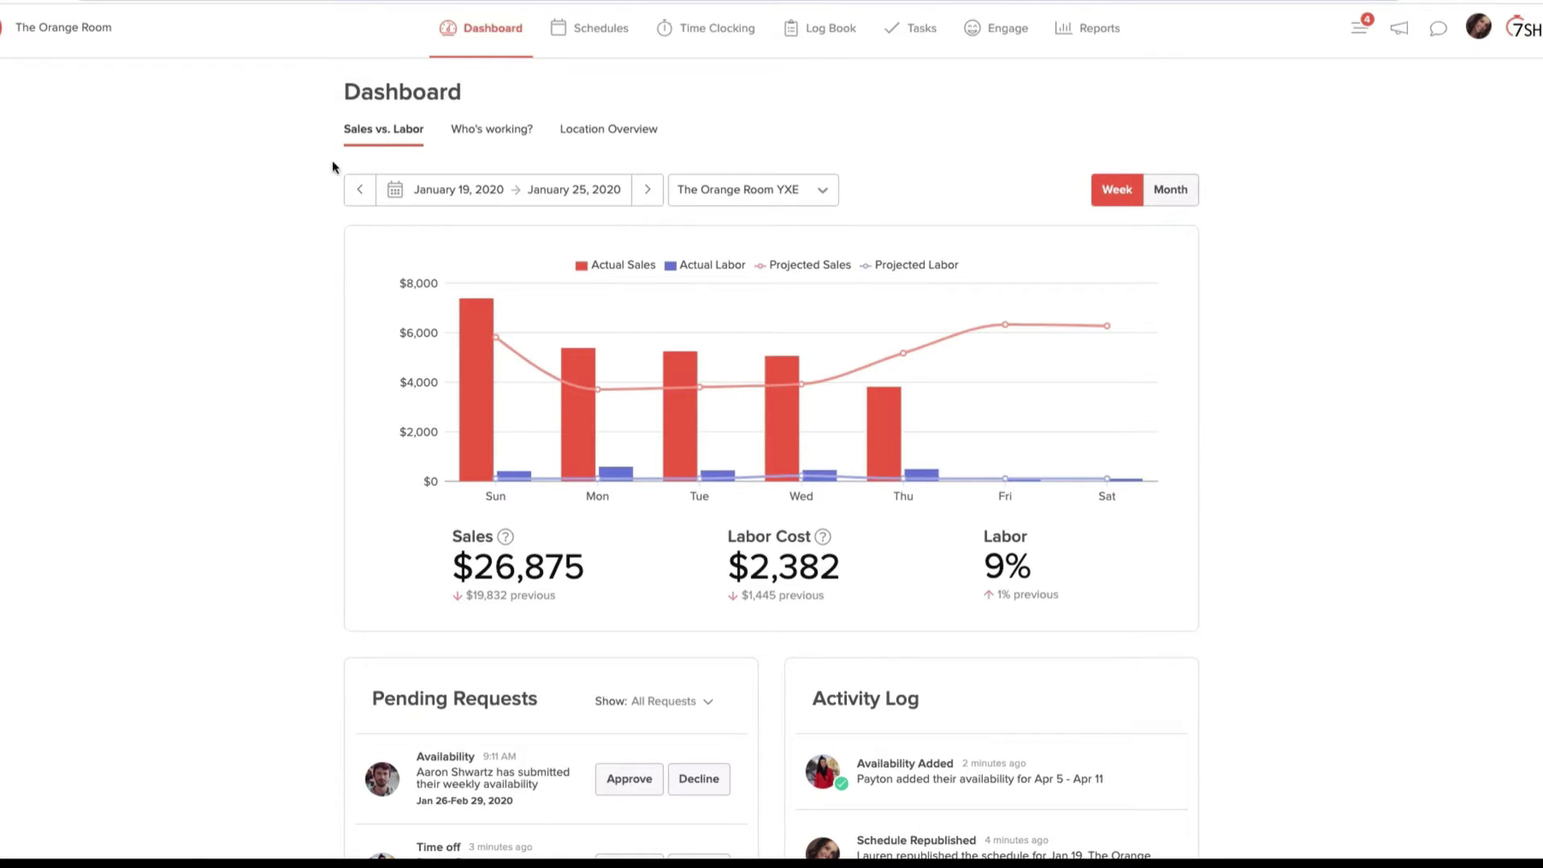
{"action": "left_click", "coordinate": [475, 132]}
{"action": "left_click", "coordinate": [607, 132]}
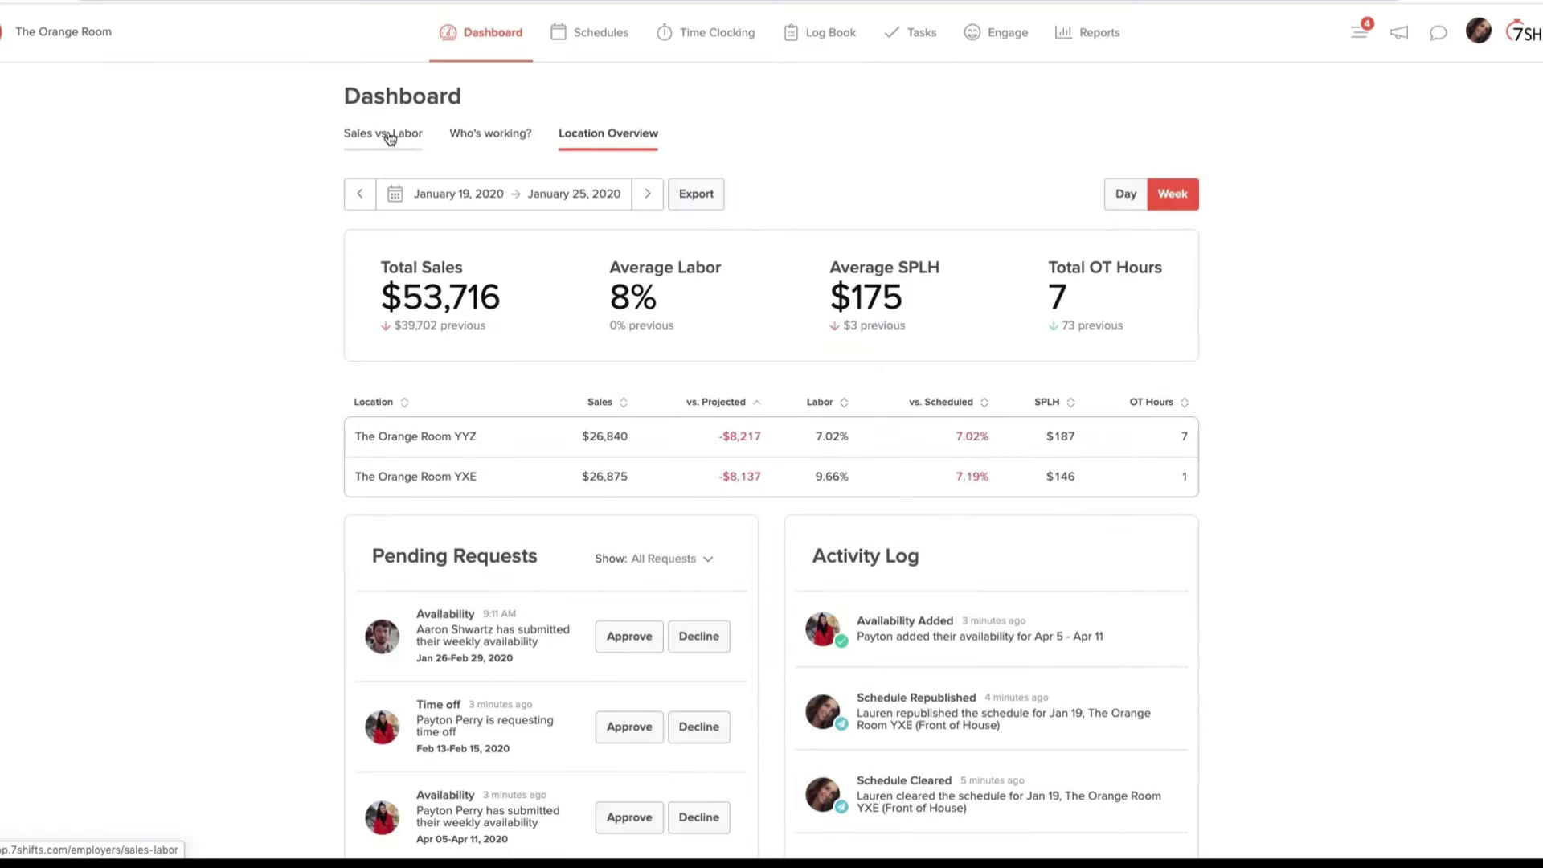
{"action": "left_click", "coordinate": [387, 133]}
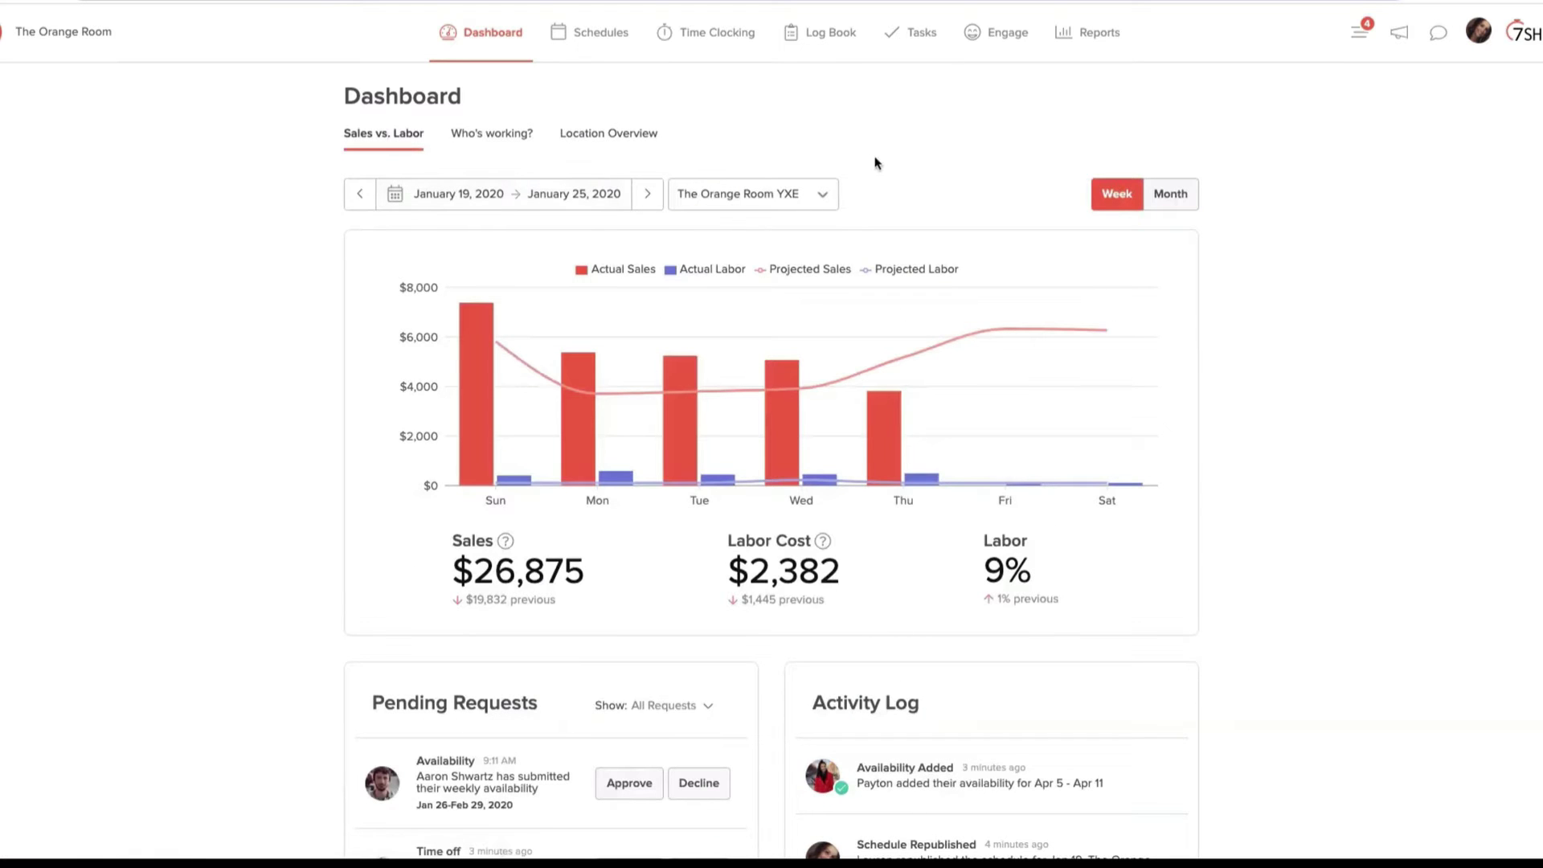
{"action": "left_click", "coordinate": [1170, 195]}
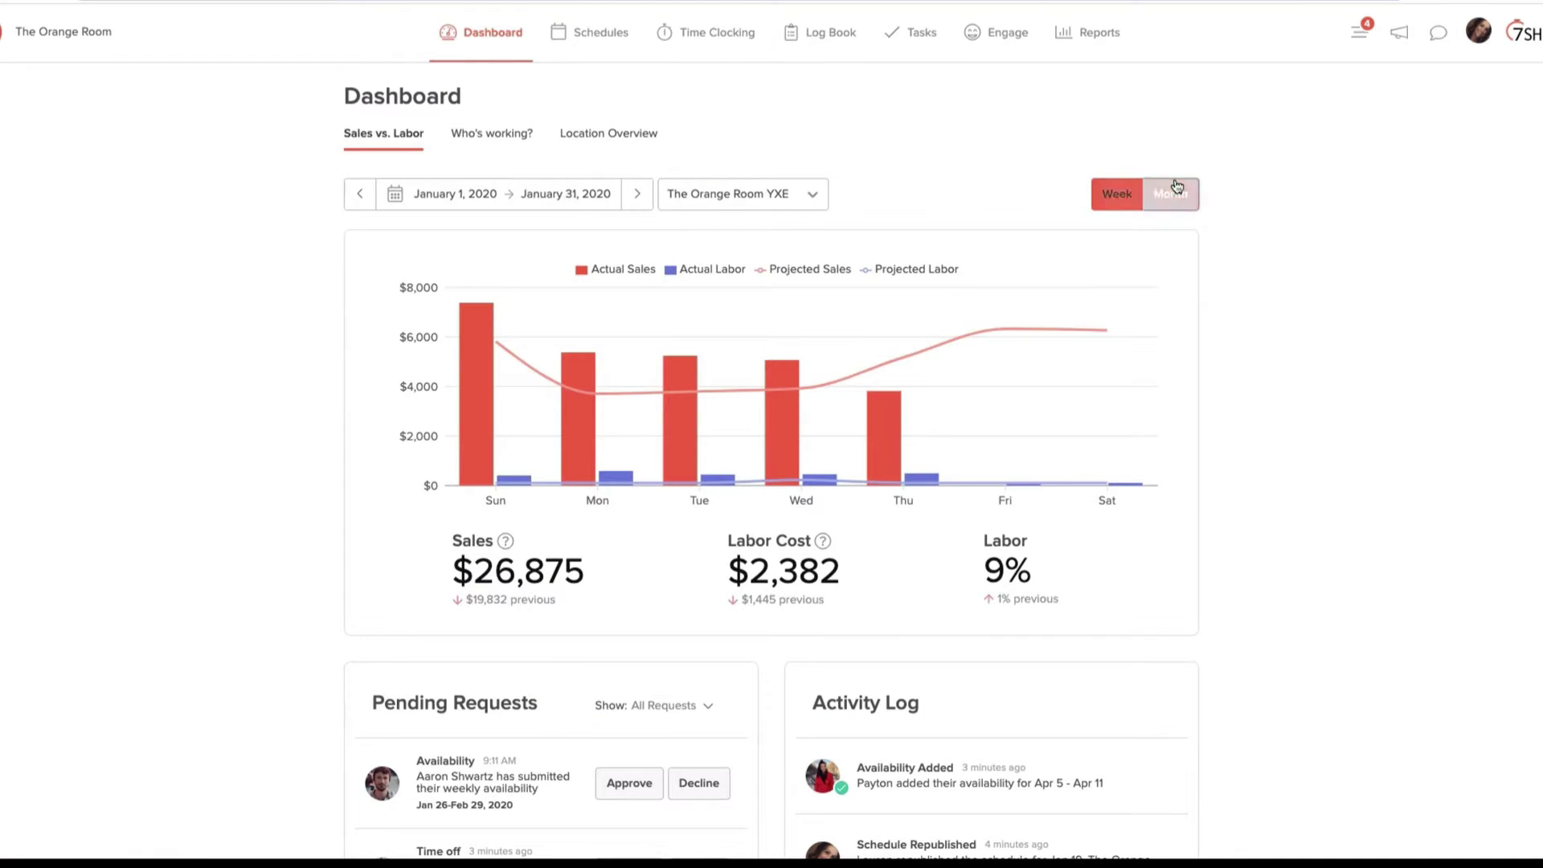
{"action": "left_click", "coordinate": [1121, 195]}
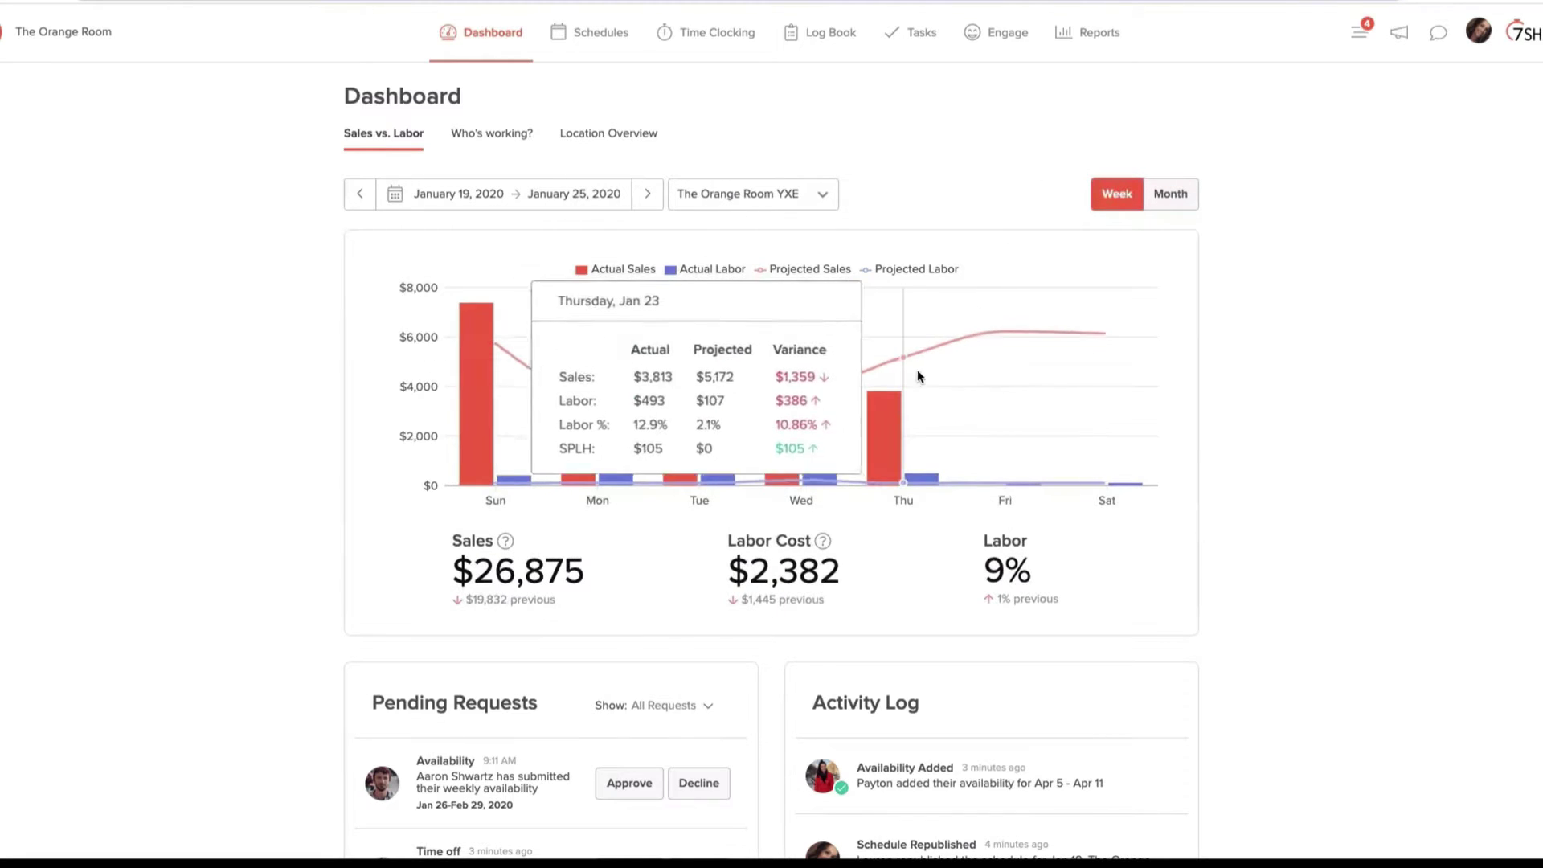
{"action": "mouse_move", "coordinate": [740, 363]}
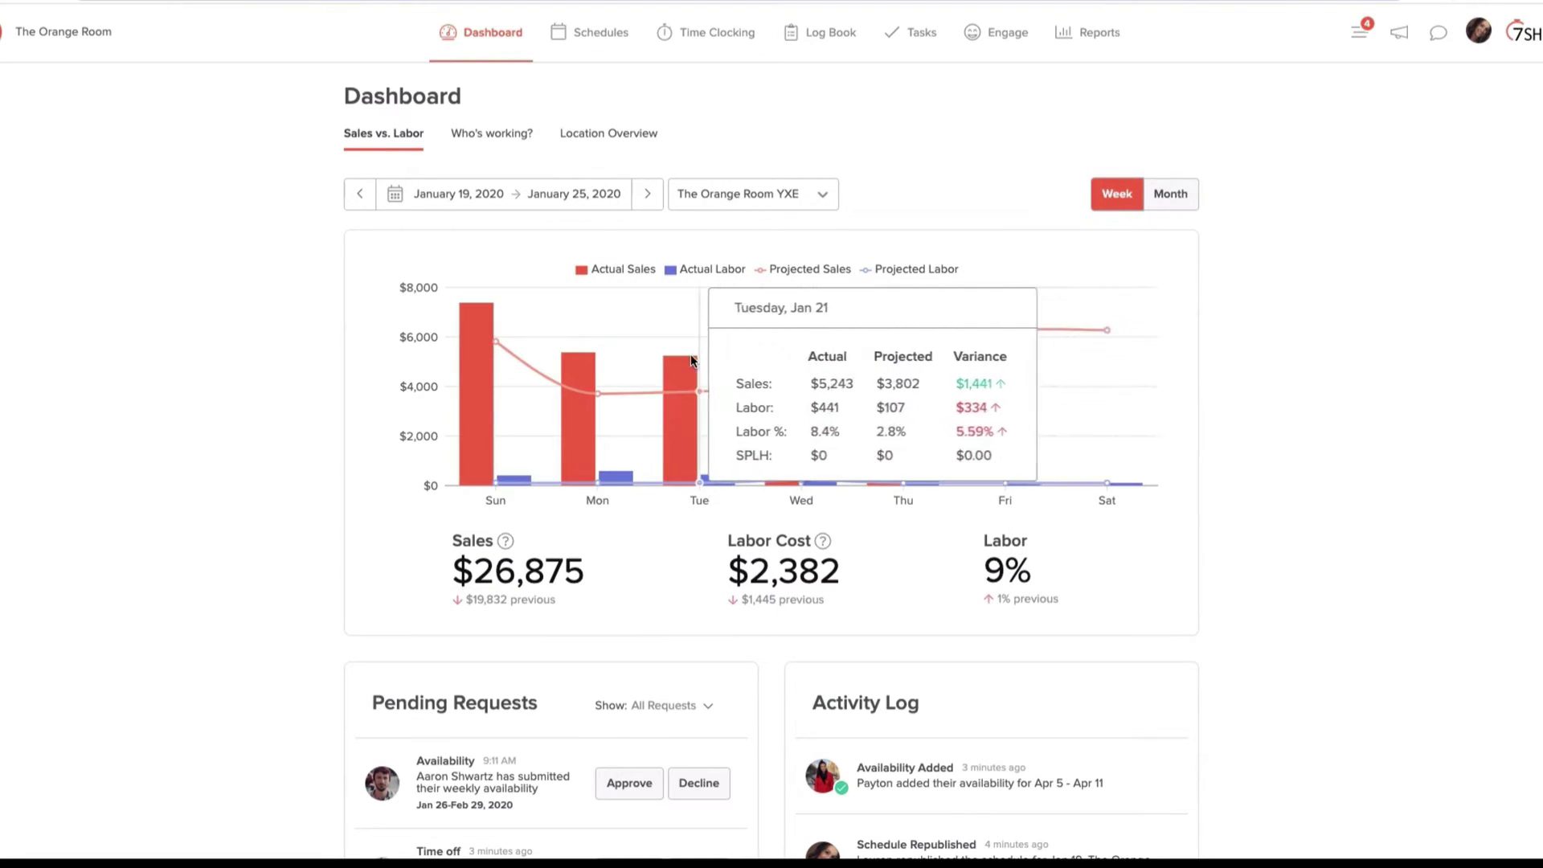
{"action": "mouse_move", "coordinate": [571, 354]}
{"action": "mouse_move", "coordinate": [482, 334]}
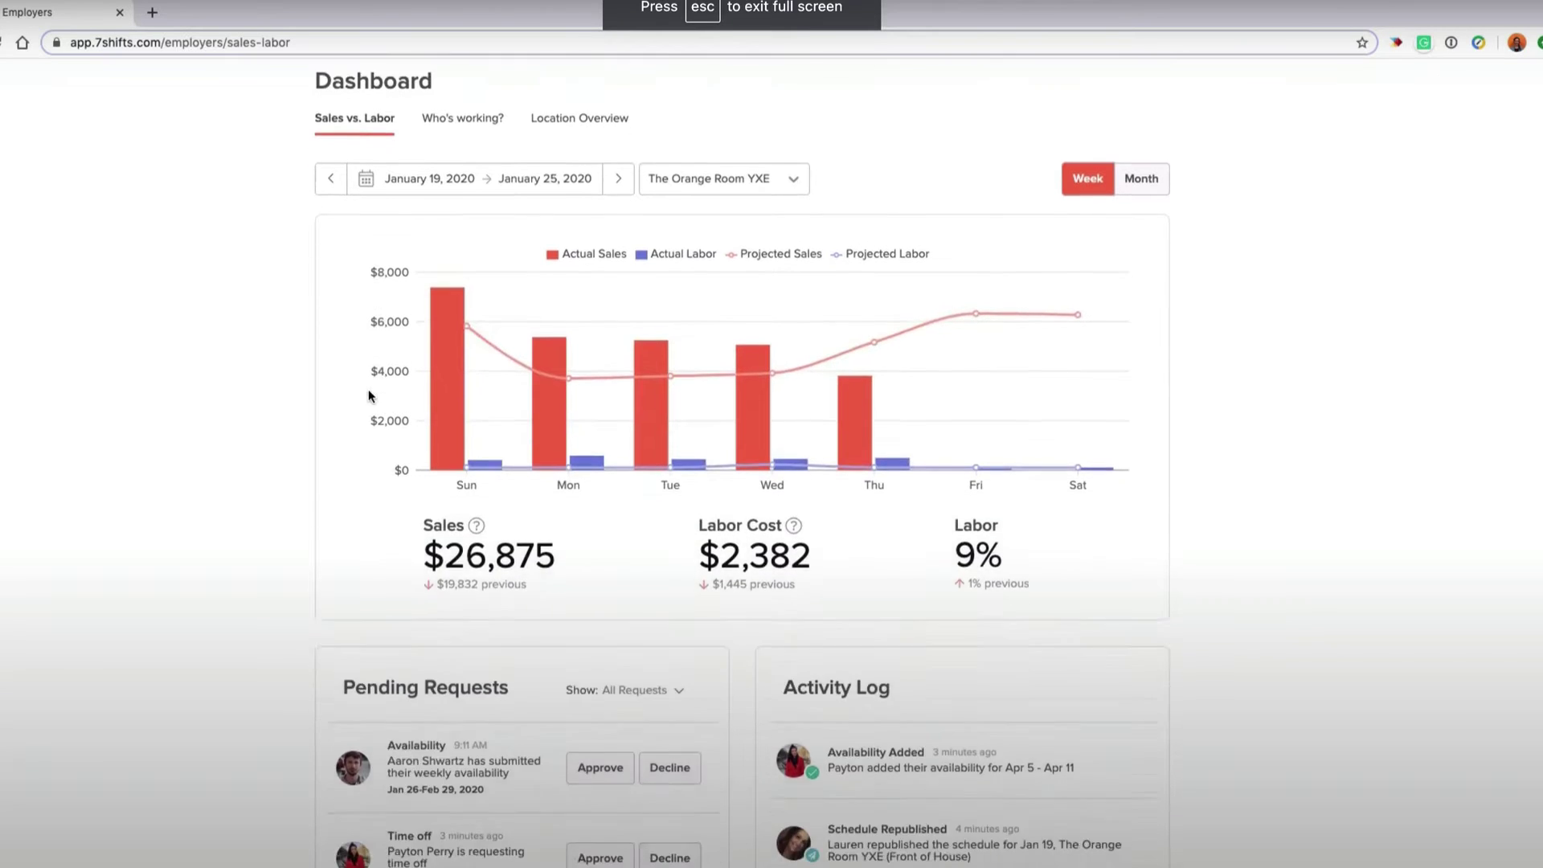
{"action": "scroll", "coordinate": [339, 377], "scroll_direction": "down", "scroll_amount": 5}
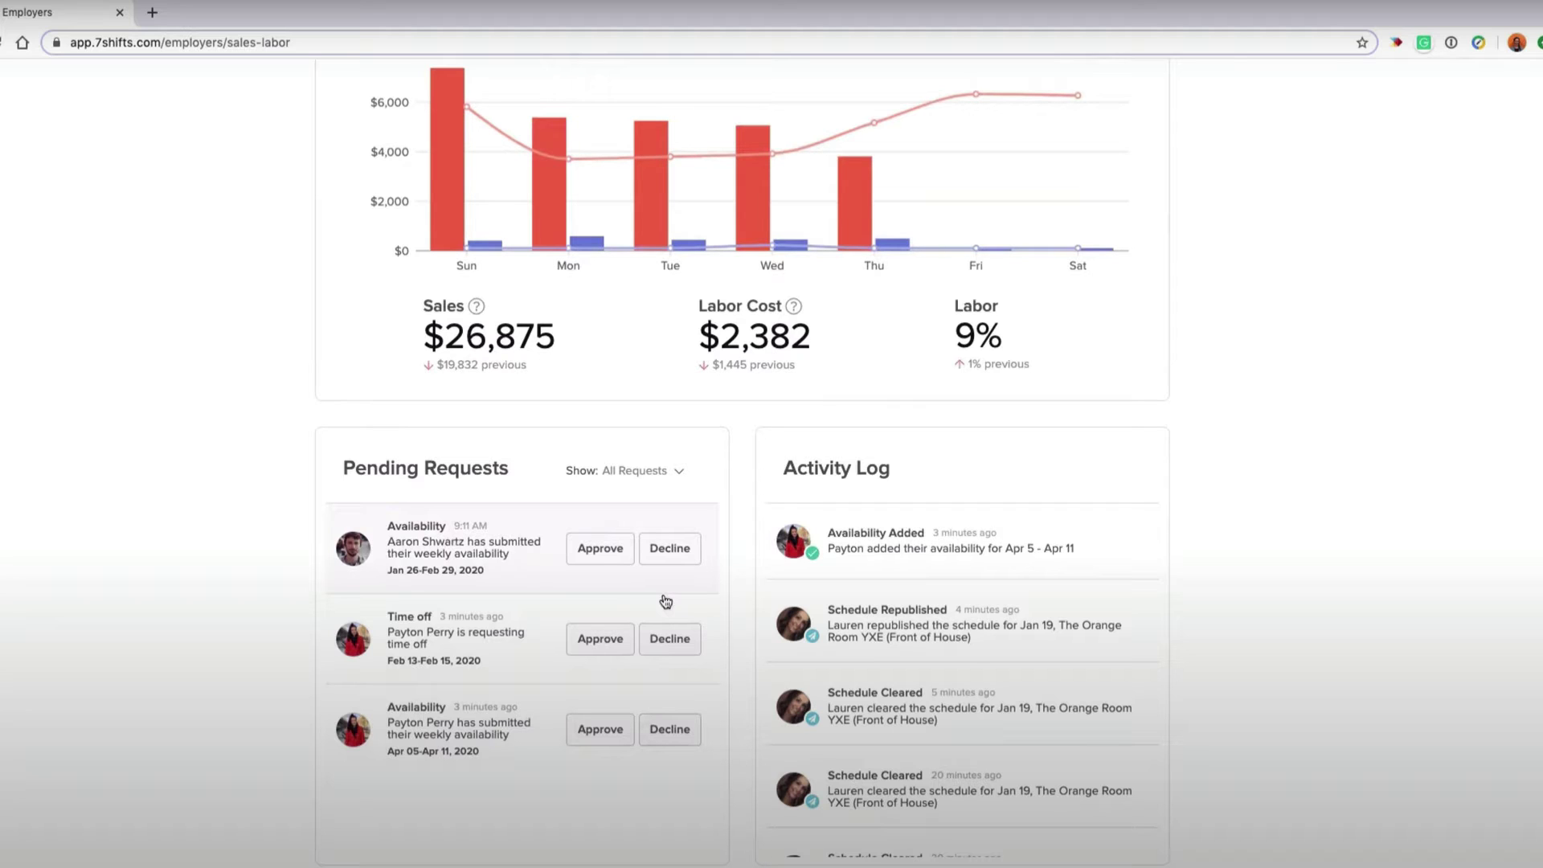
{"action": "scroll", "coordinate": [1029, 574], "scroll_direction": "down", "scroll_amount": 3}
{"action": "scroll", "coordinate": [1026, 574], "scroll_direction": "down", "scroll_amount": 5}
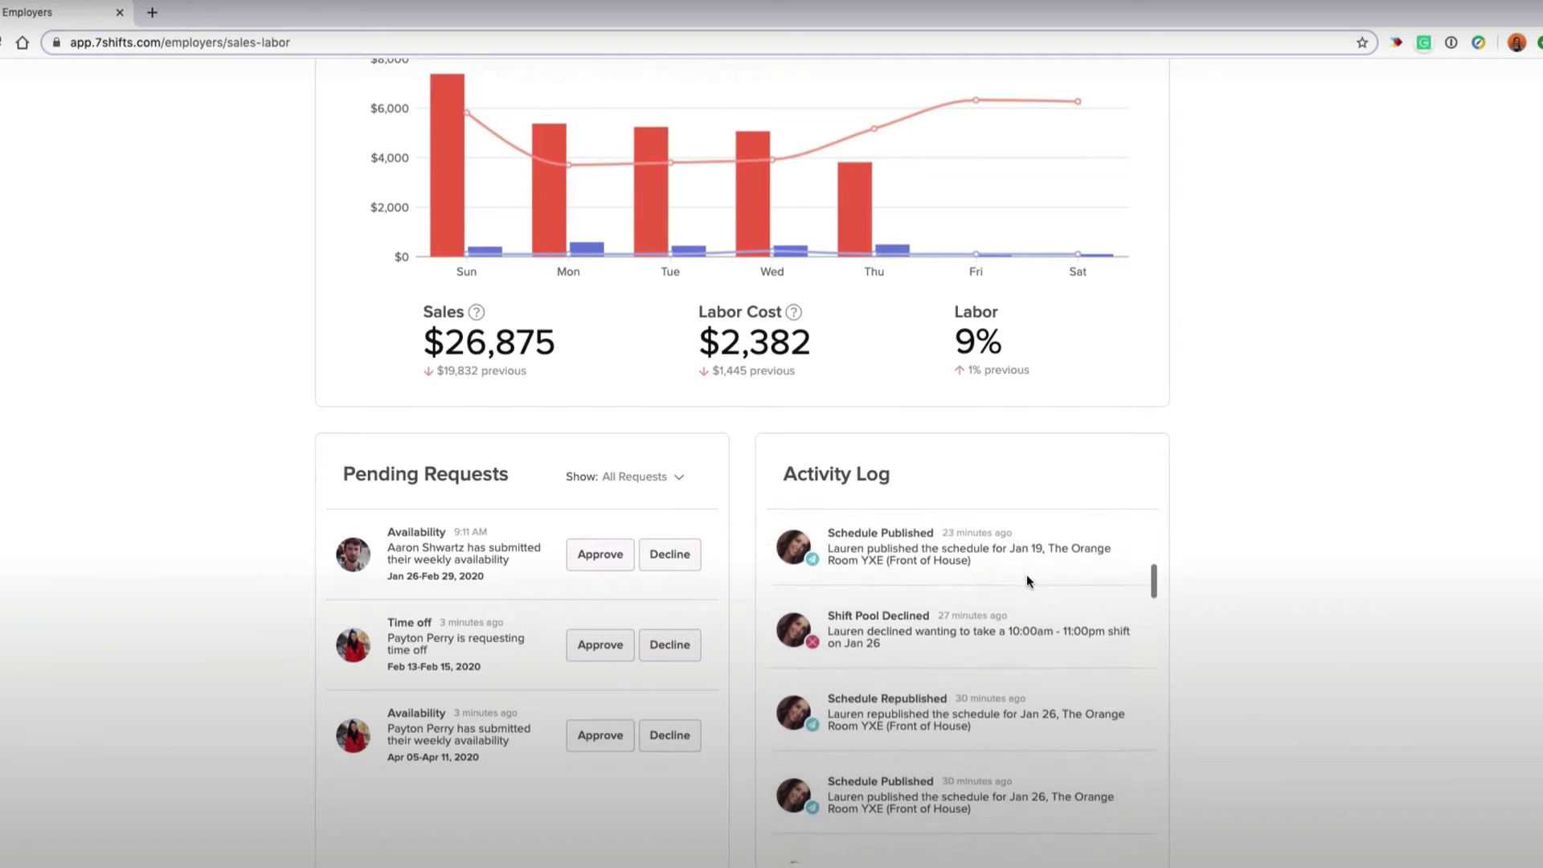
{"action": "scroll", "coordinate": [1026, 576], "scroll_direction": "down", "scroll_amount": 5}
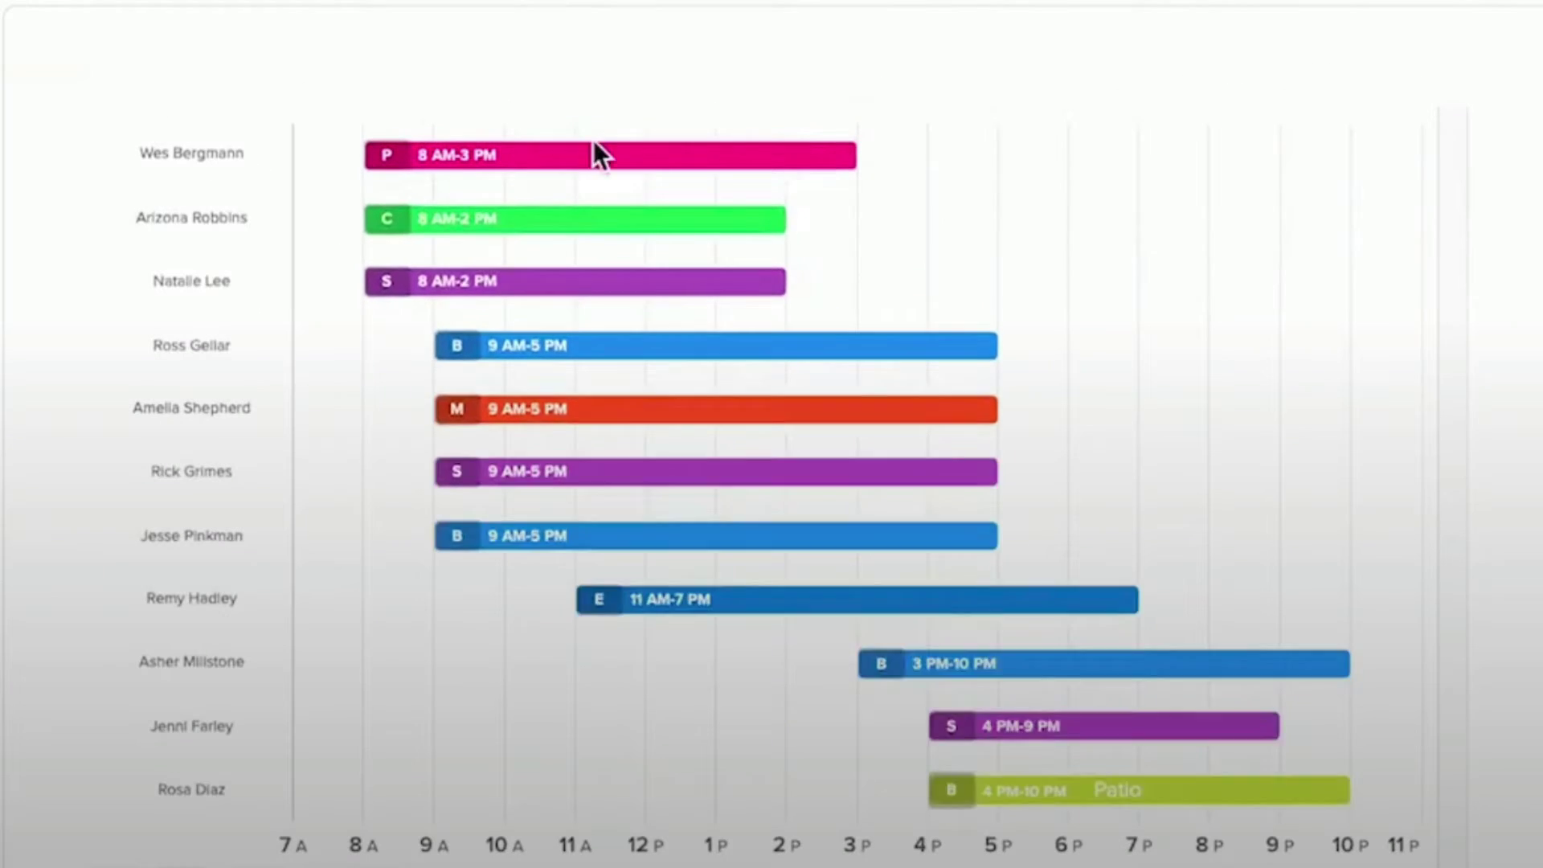
Step: Bring up the Front of House Schedules week view for January 19–25, 2020
{"action": "mouse_move", "coordinate": [704, 157]}
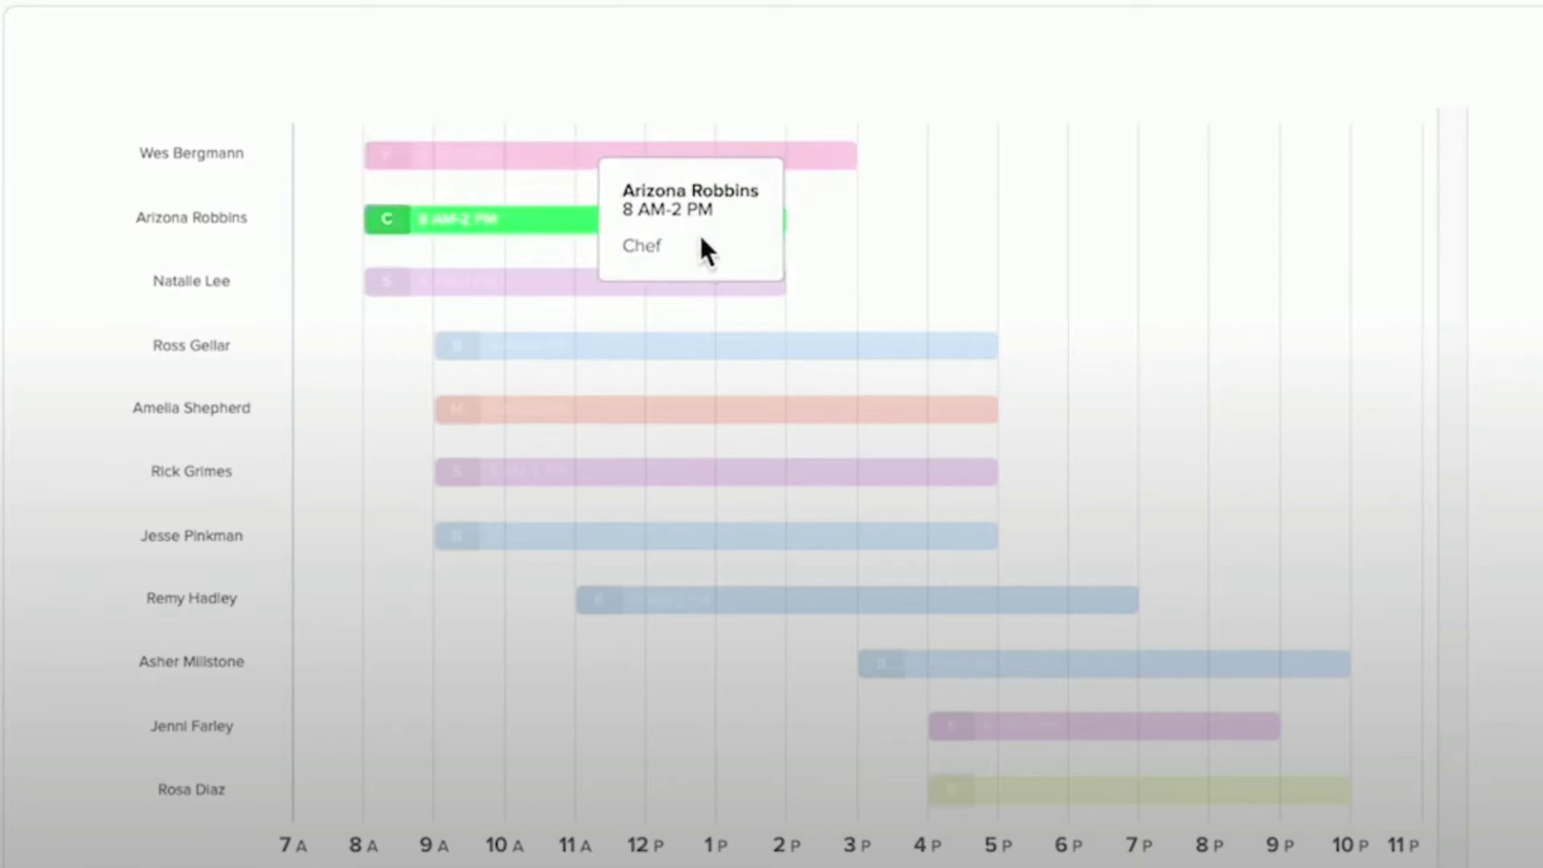
{"action": "mouse_move", "coordinate": [710, 282]}
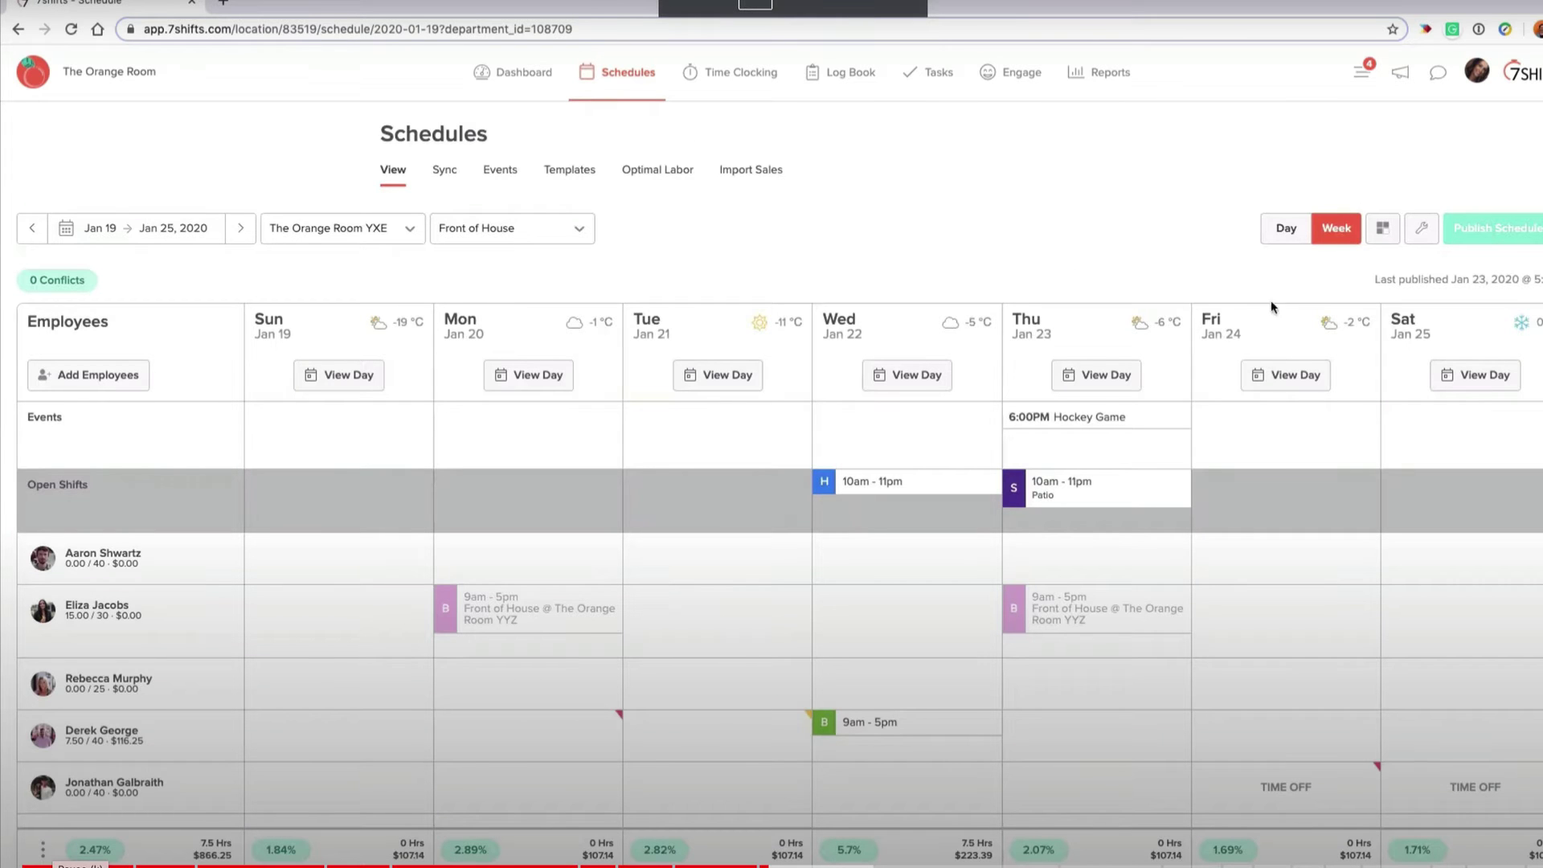
{"action": "left_click", "coordinate": [1379, 231]}
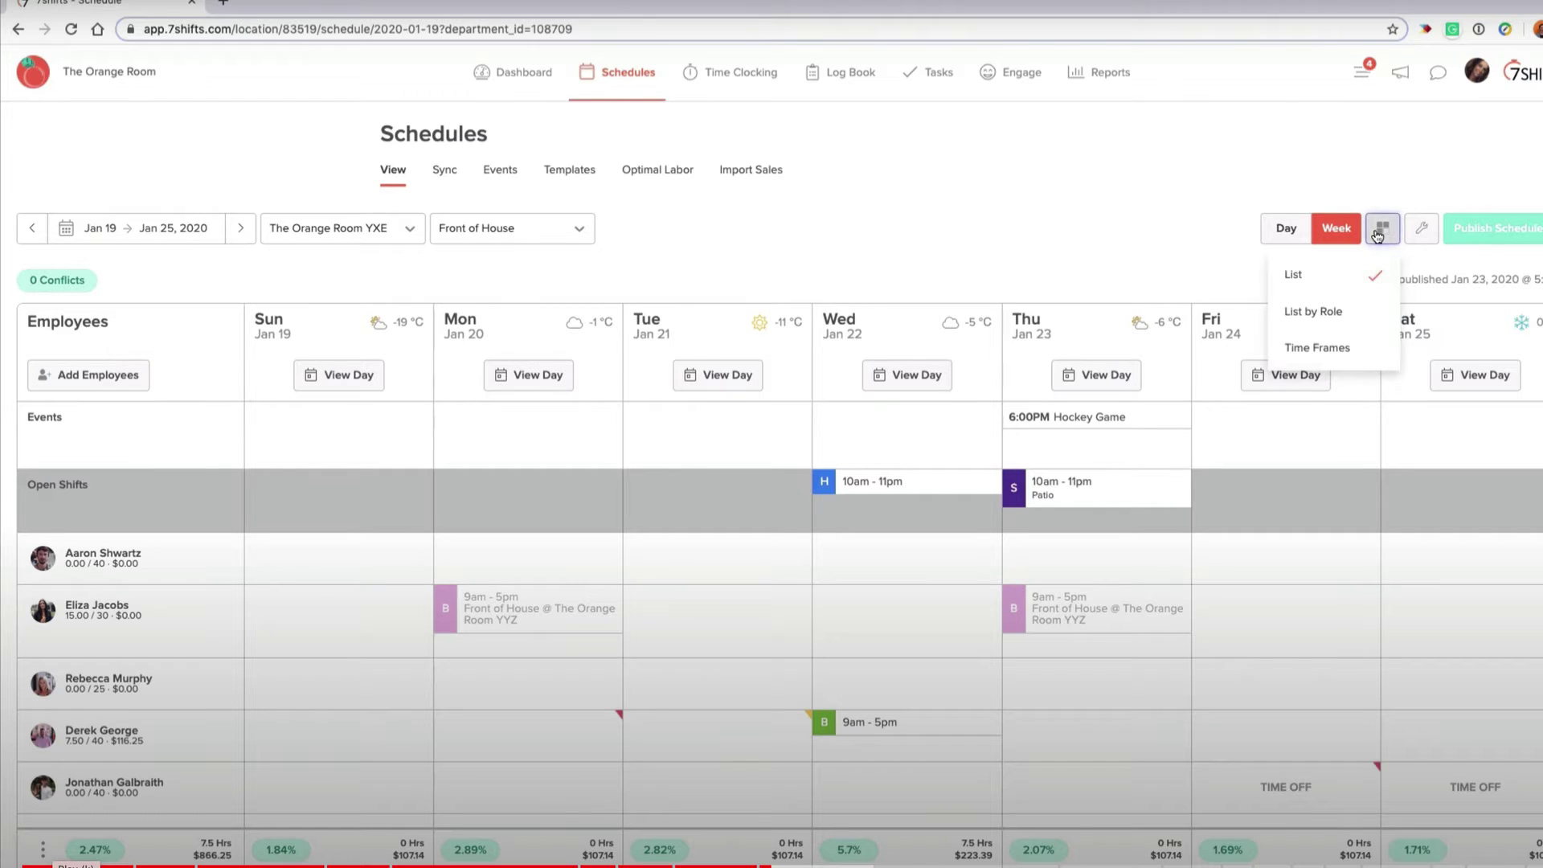
{"action": "scroll", "coordinate": [1364, 233], "scroll_direction": "down", "scroll_amount": 1}
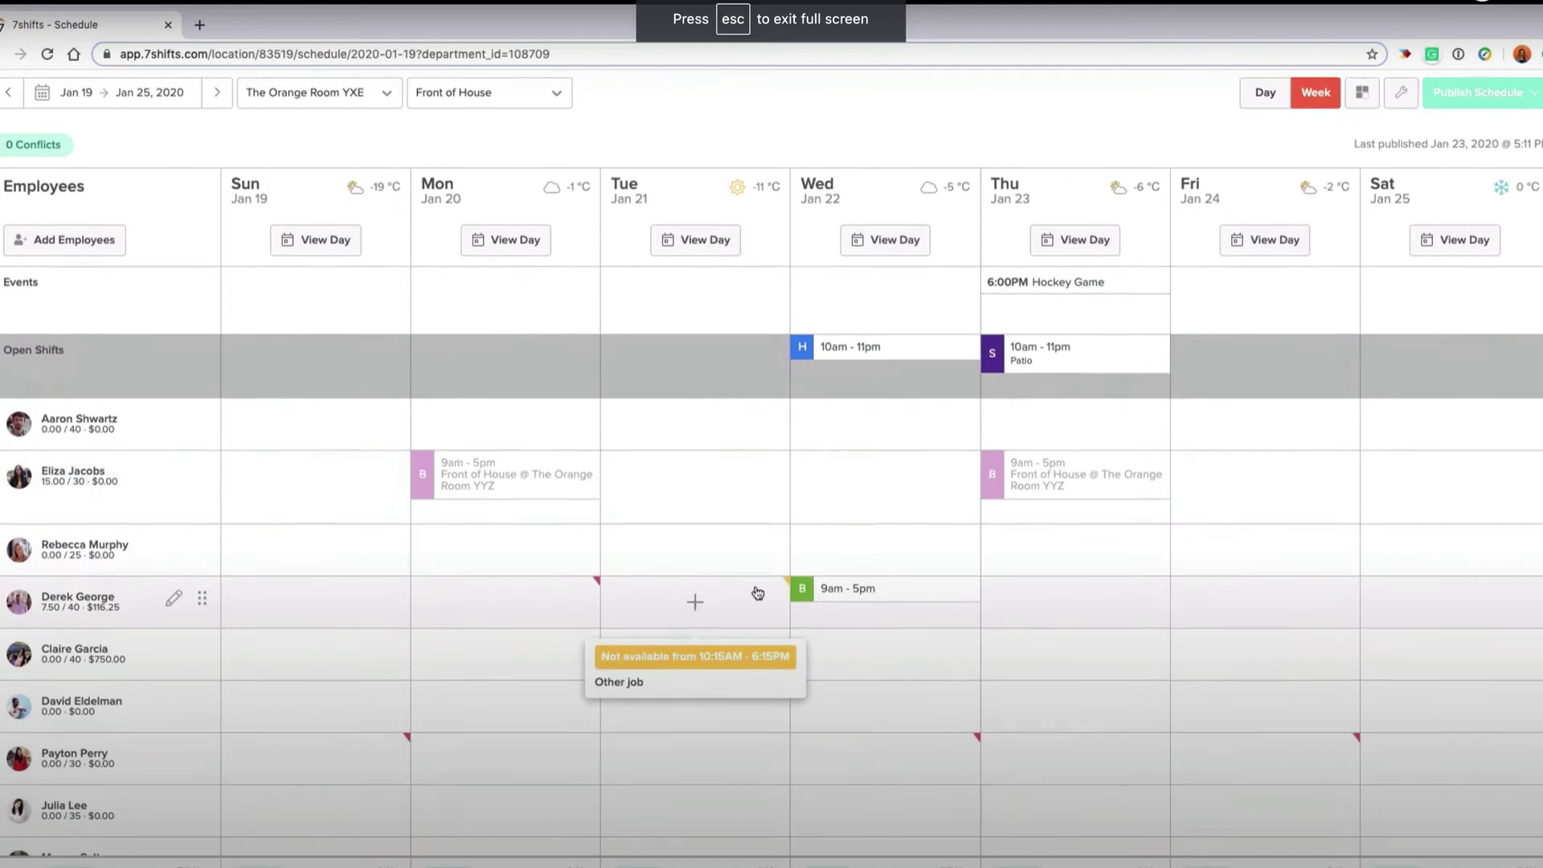
{"action": "scroll", "coordinate": [716, 586], "scroll_direction": "down", "scroll_amount": 1}
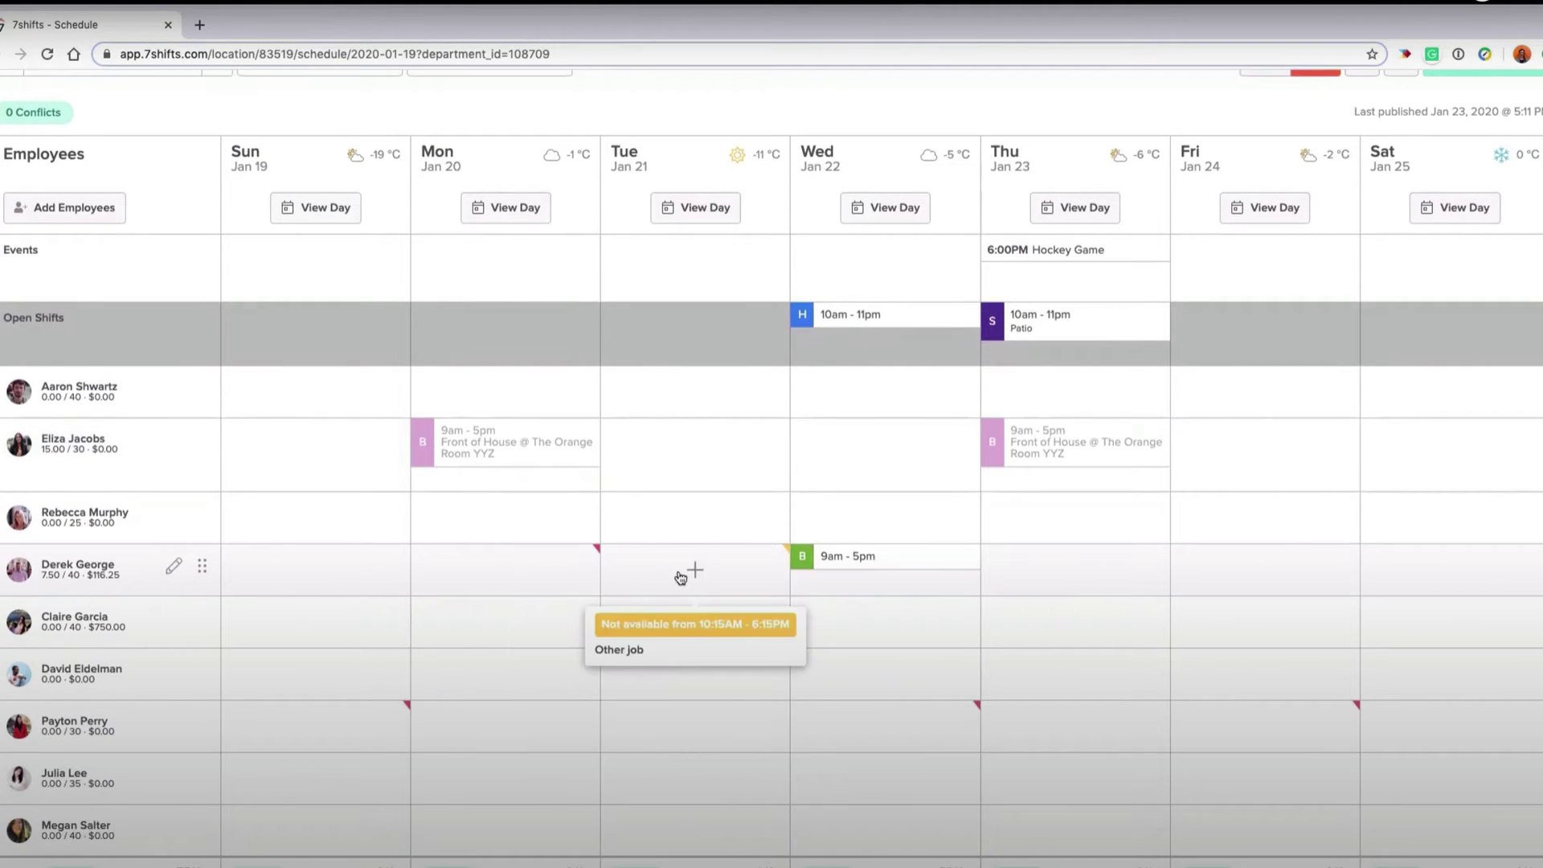
{"action": "scroll", "coordinate": [682, 574], "scroll_direction": "down", "scroll_amount": 3}
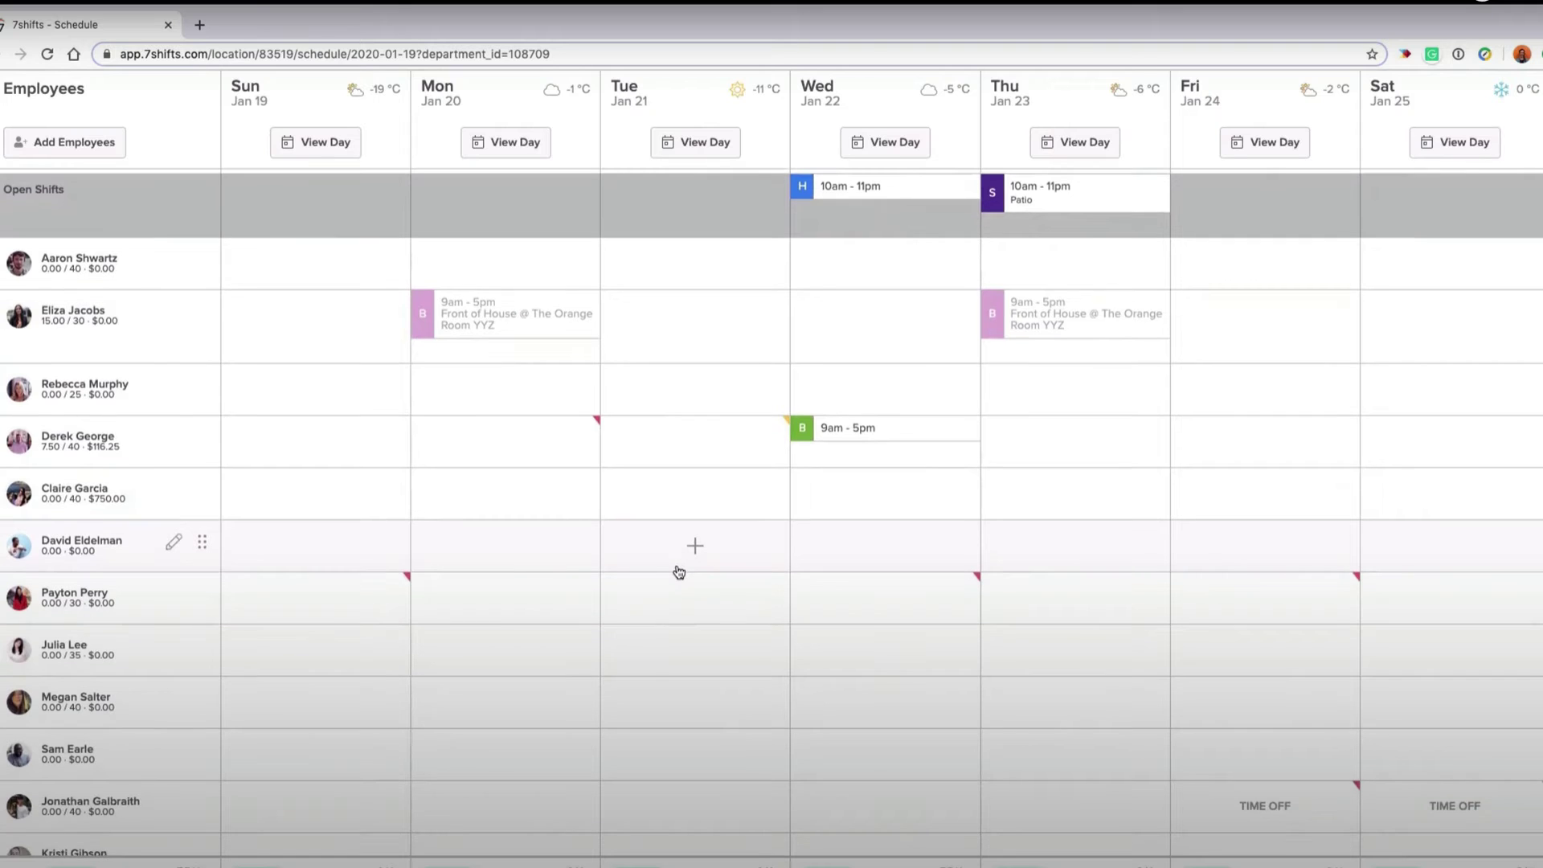
{"action": "scroll", "coordinate": [679, 572], "scroll_direction": "down", "scroll_amount": 2}
{"action": "mouse_move", "coordinate": [1267, 705]}
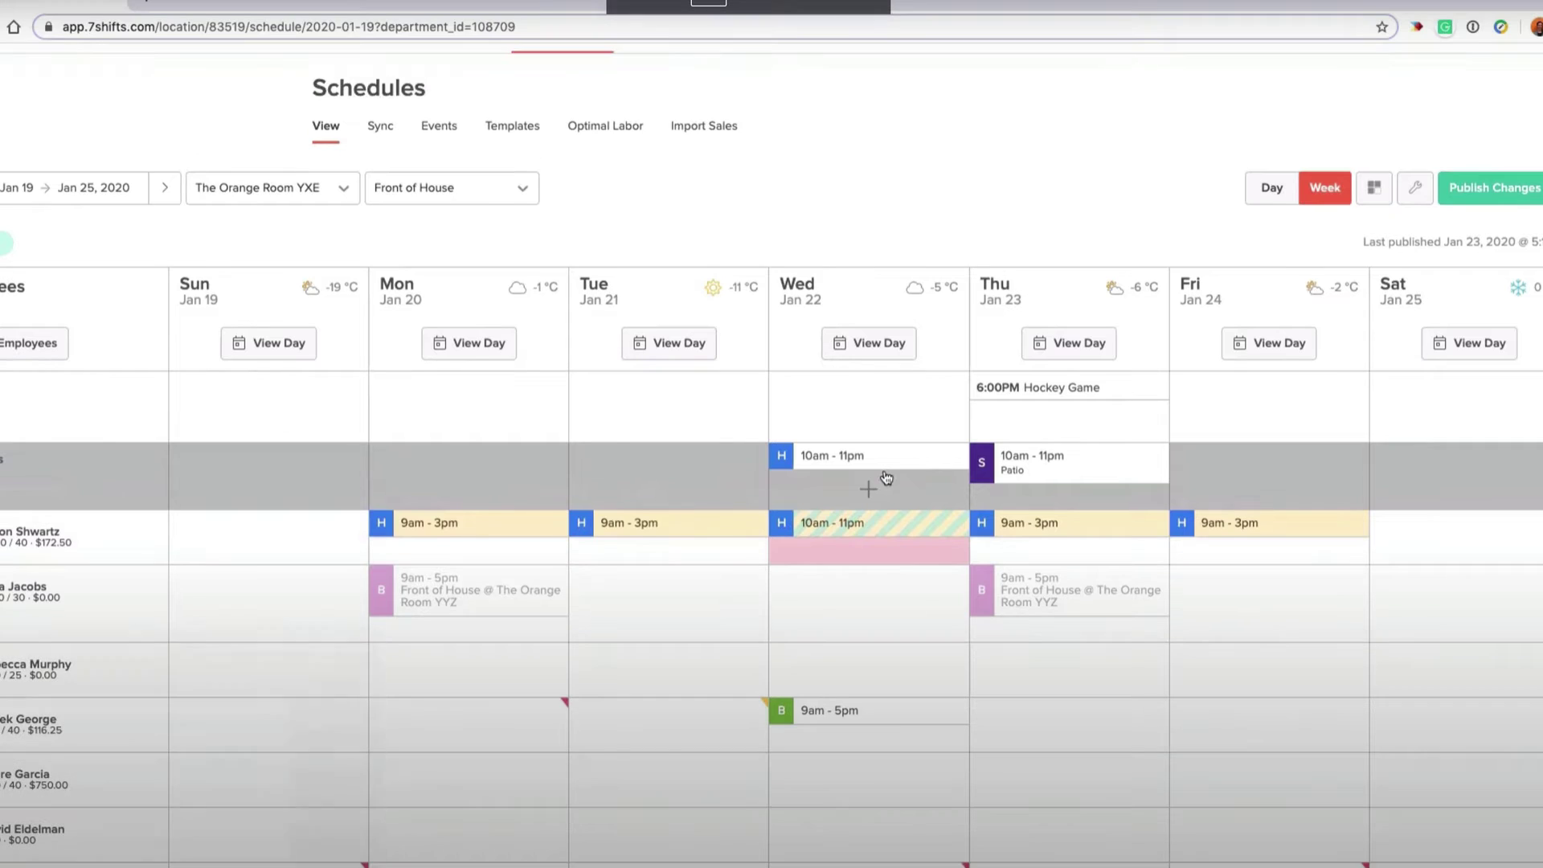
{"action": "scroll", "coordinate": [886, 479], "scroll_direction": "up", "scroll_amount": 1}
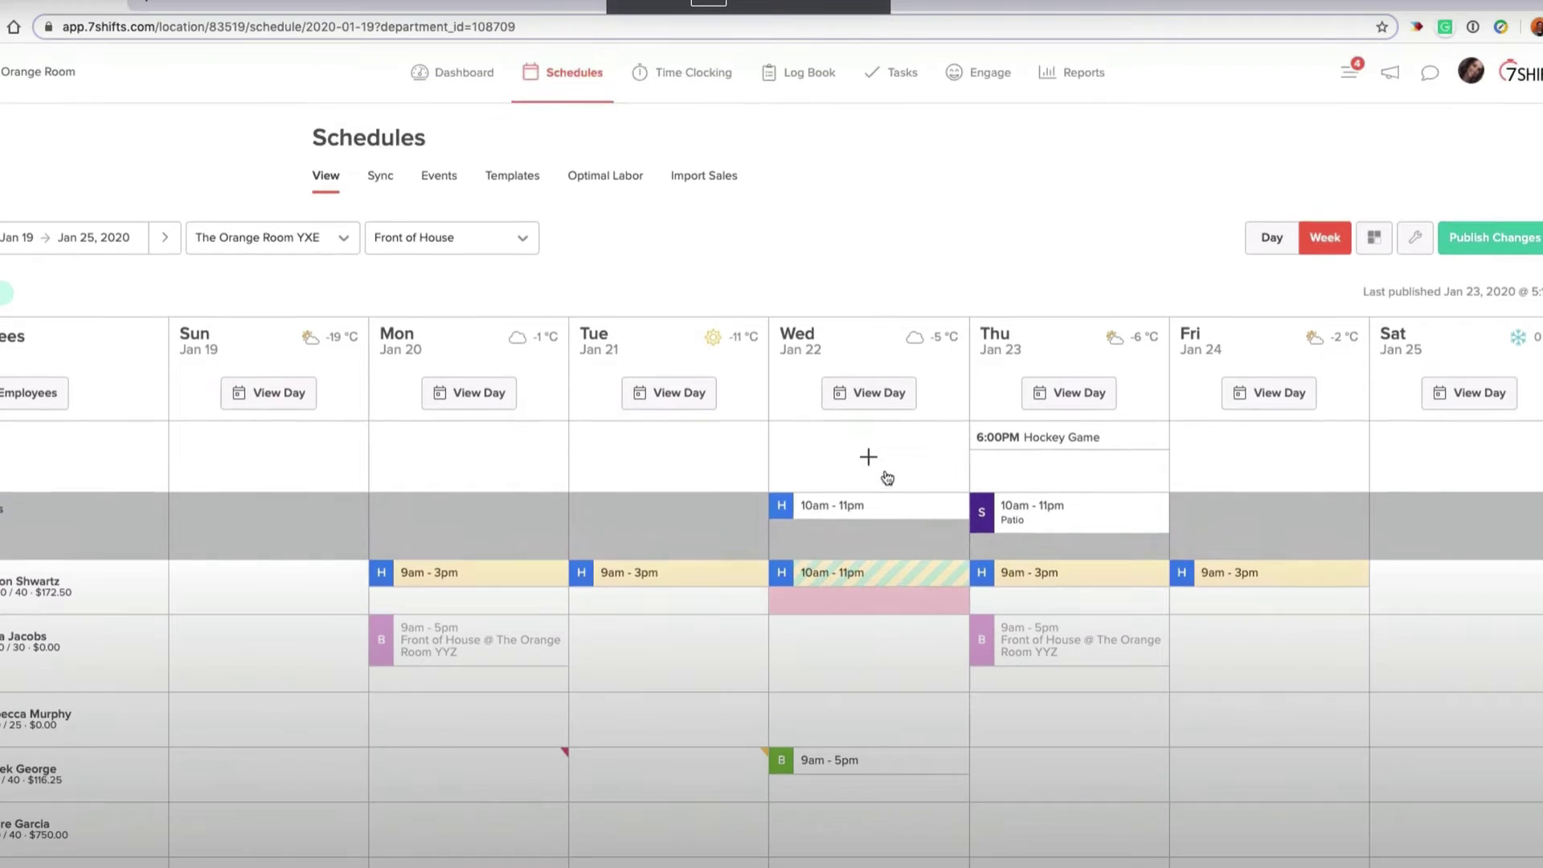
Step: Switch the schedule layout to group shifts by Time Frames
{"action": "left_click", "coordinate": [1373, 241]}
{"action": "left_click", "coordinate": [1341, 370]}
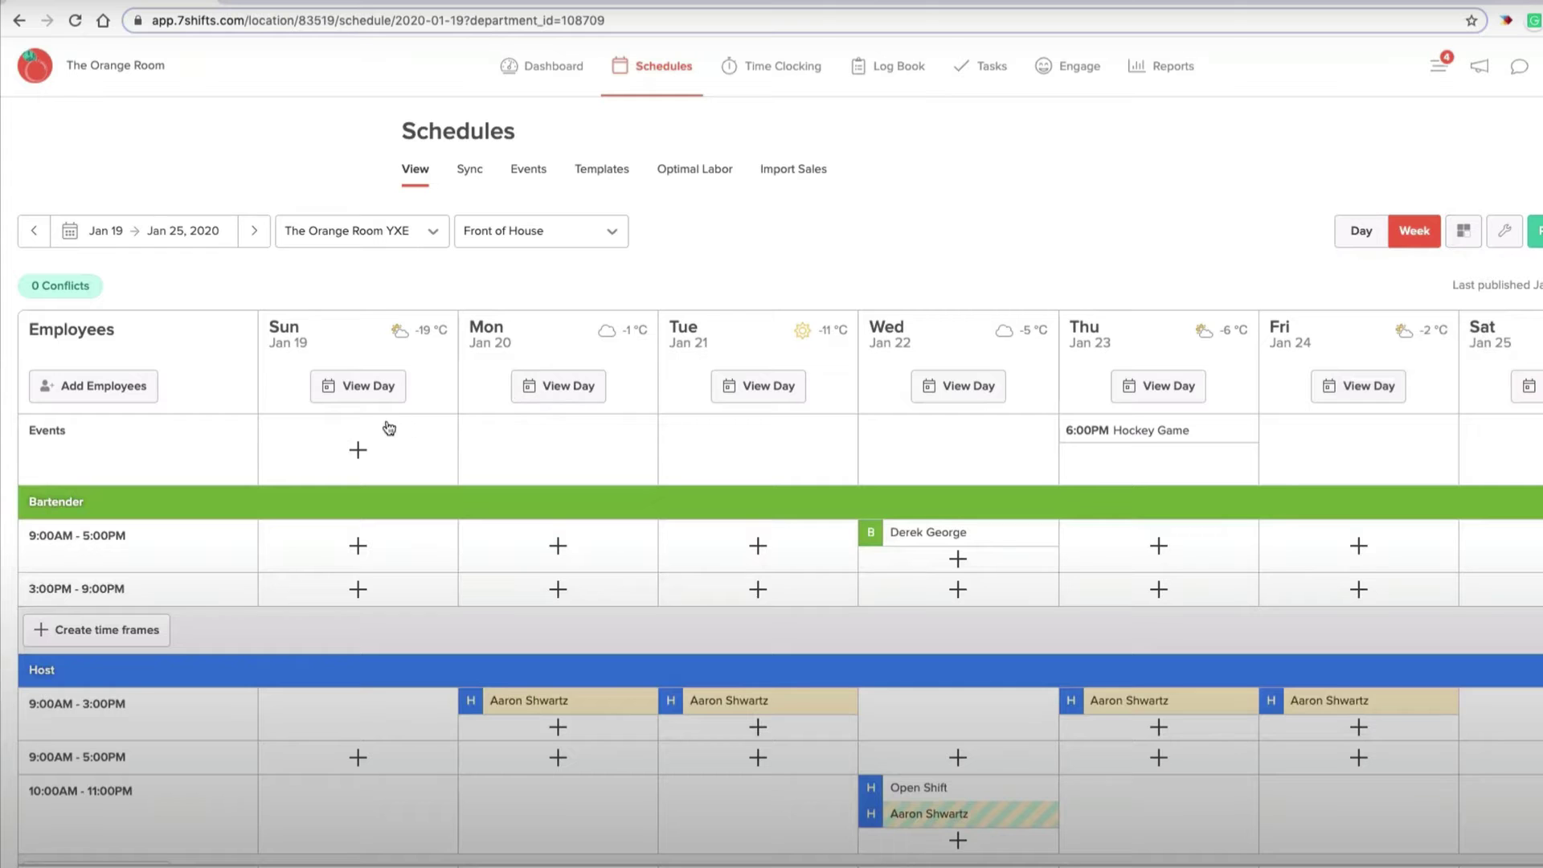
{"action": "scroll", "coordinate": [233, 416], "scroll_direction": "down", "scroll_amount": 2}
{"action": "scroll", "coordinate": [231, 418], "scroll_direction": "down", "scroll_amount": 3}
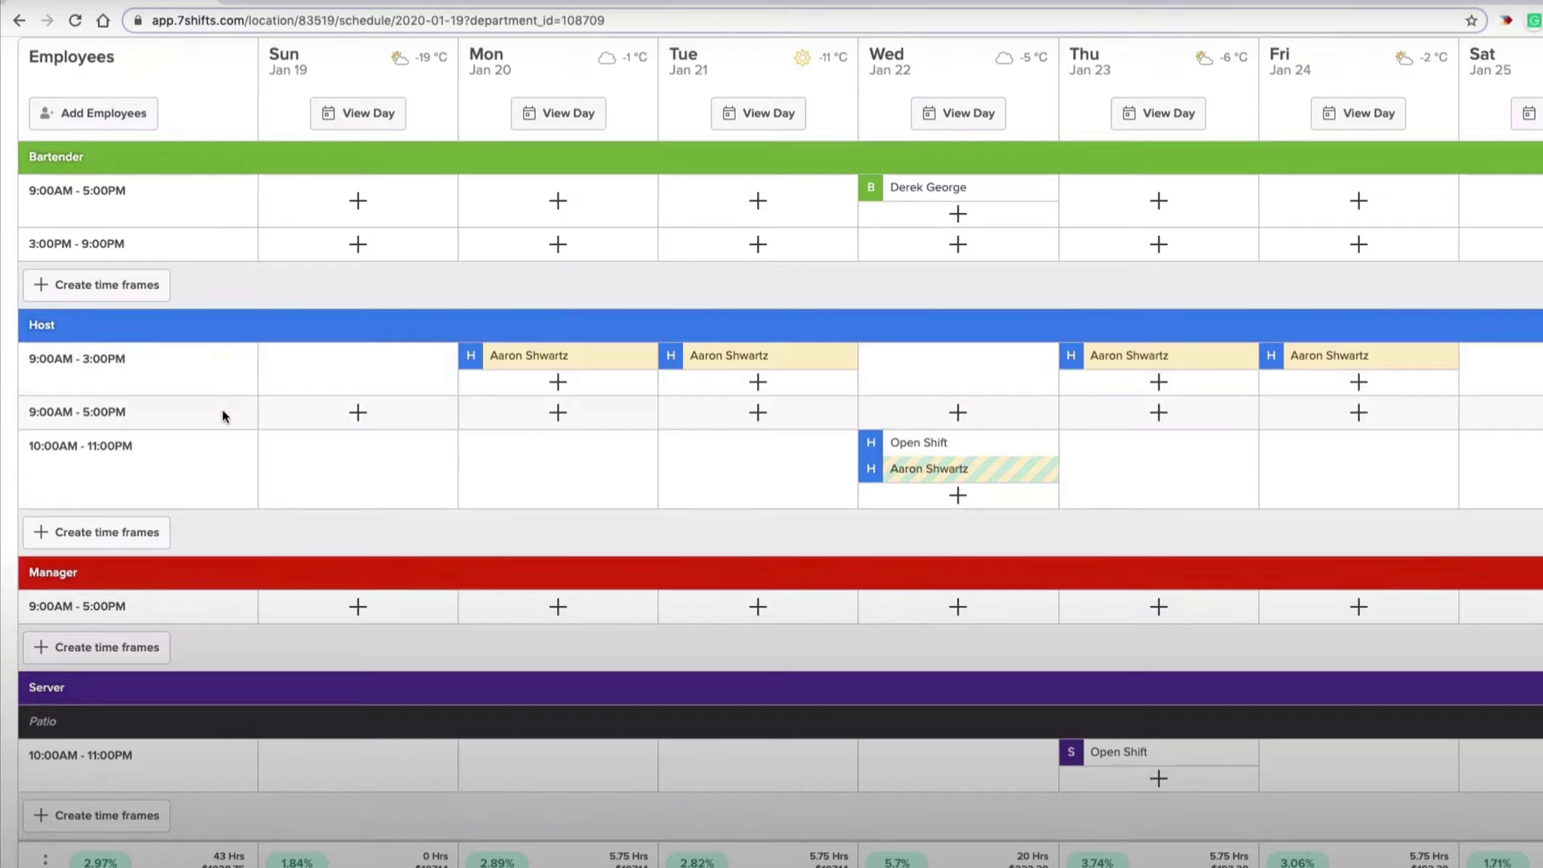
Step: Assign an available employee to Monday's Bartender 3:00PM–9:00PM shift
{"action": "left_click", "coordinate": [595, 254]}
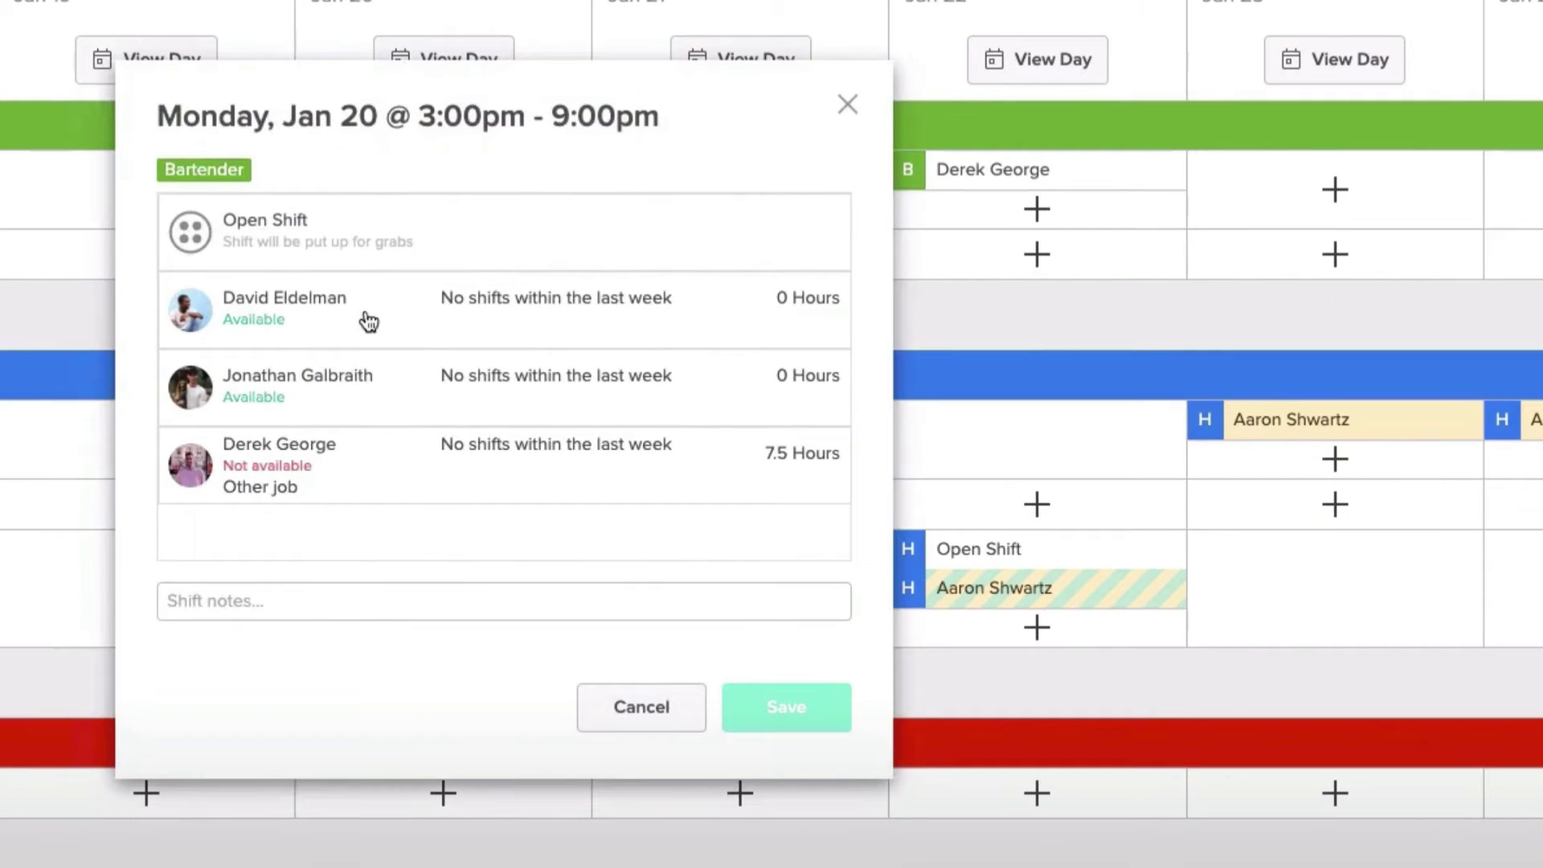
{"action": "left_click", "coordinate": [369, 322]}
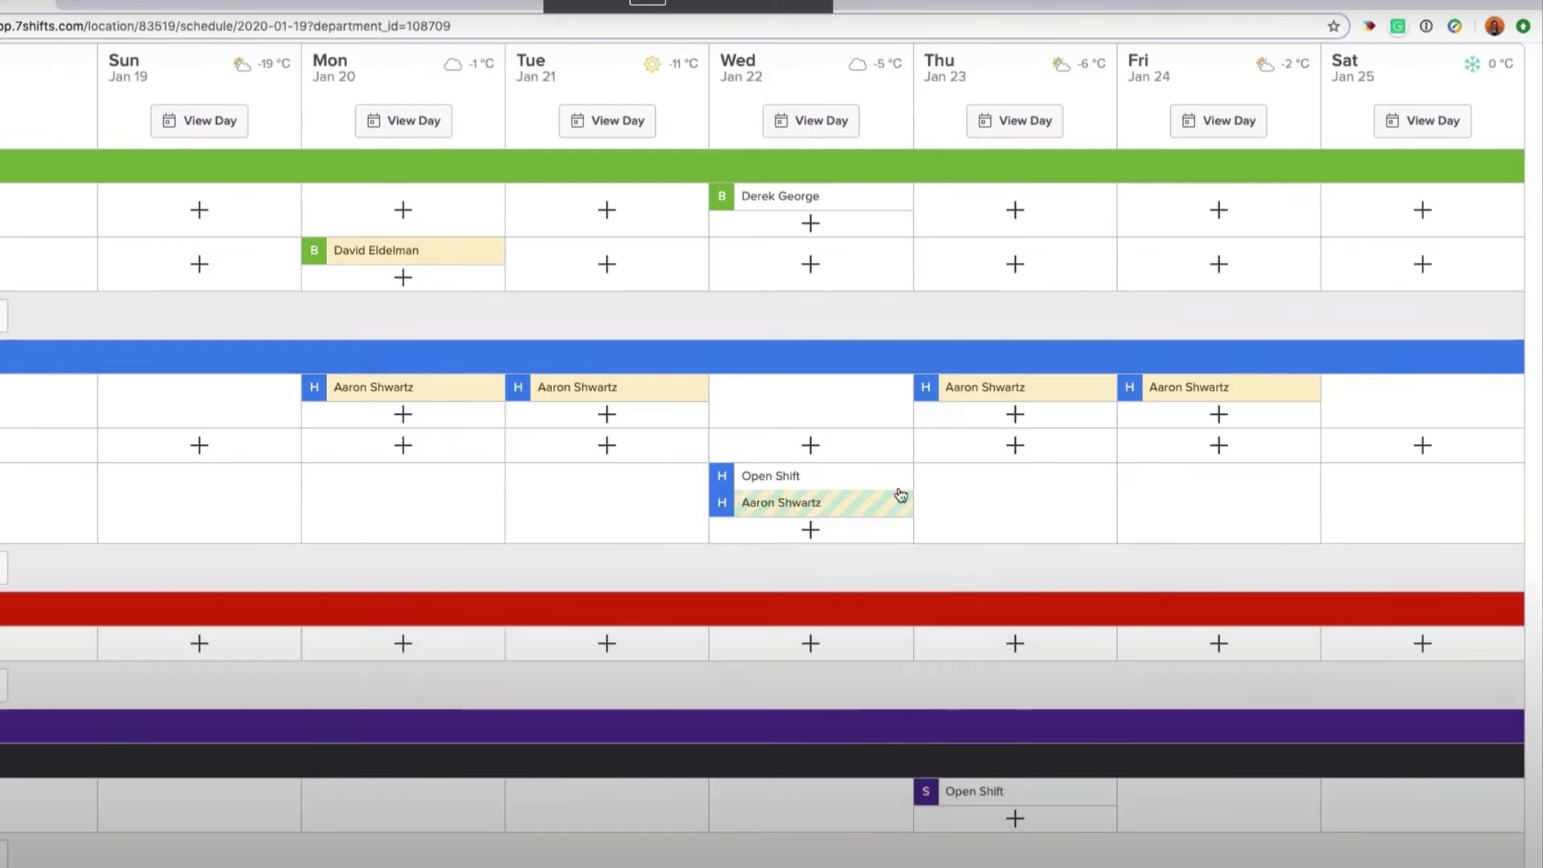
{"action": "scroll", "coordinate": [1208, 269], "scroll_direction": "up", "scroll_amount": 5}
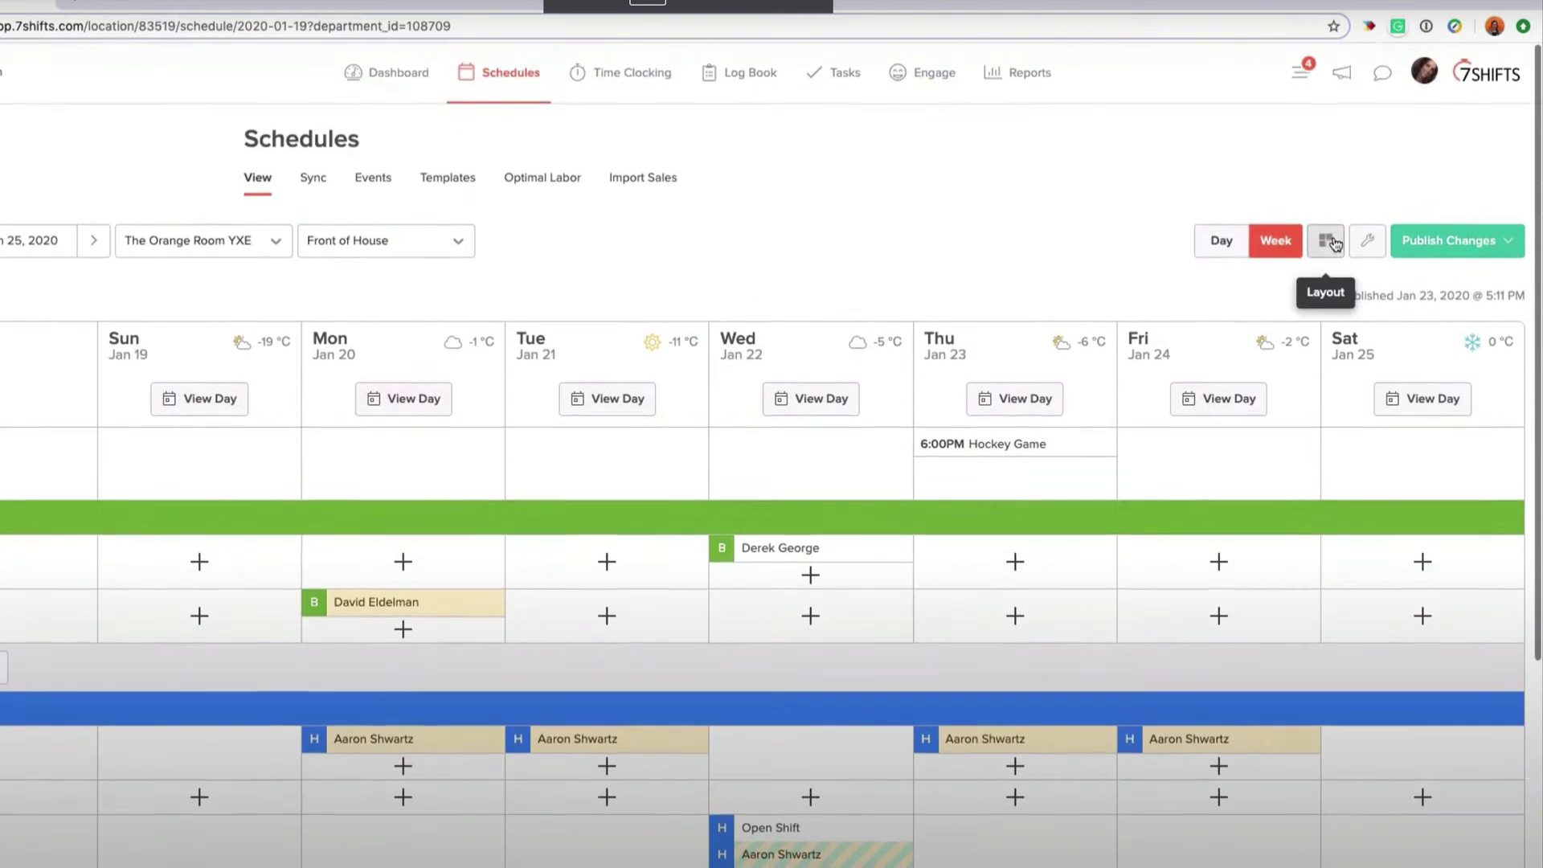
Step: Switch the layout to List by Role and start a new Tuesday host shift
{"action": "left_click", "coordinate": [1324, 241]}
{"action": "left_click", "coordinate": [1284, 329]}
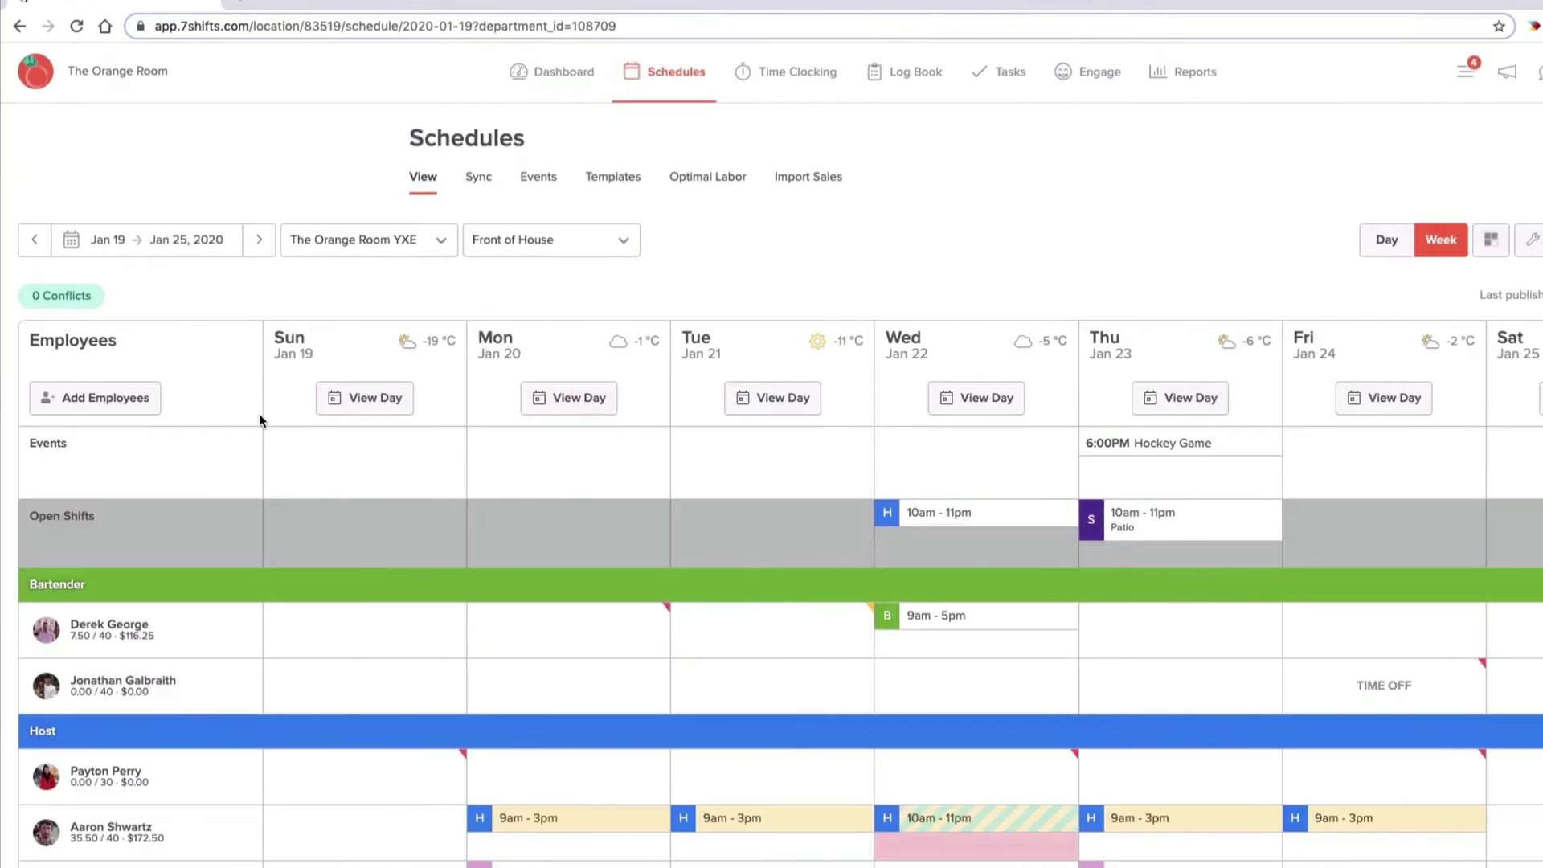
{"action": "scroll", "coordinate": [271, 422], "scroll_direction": "down", "scroll_amount": 3}
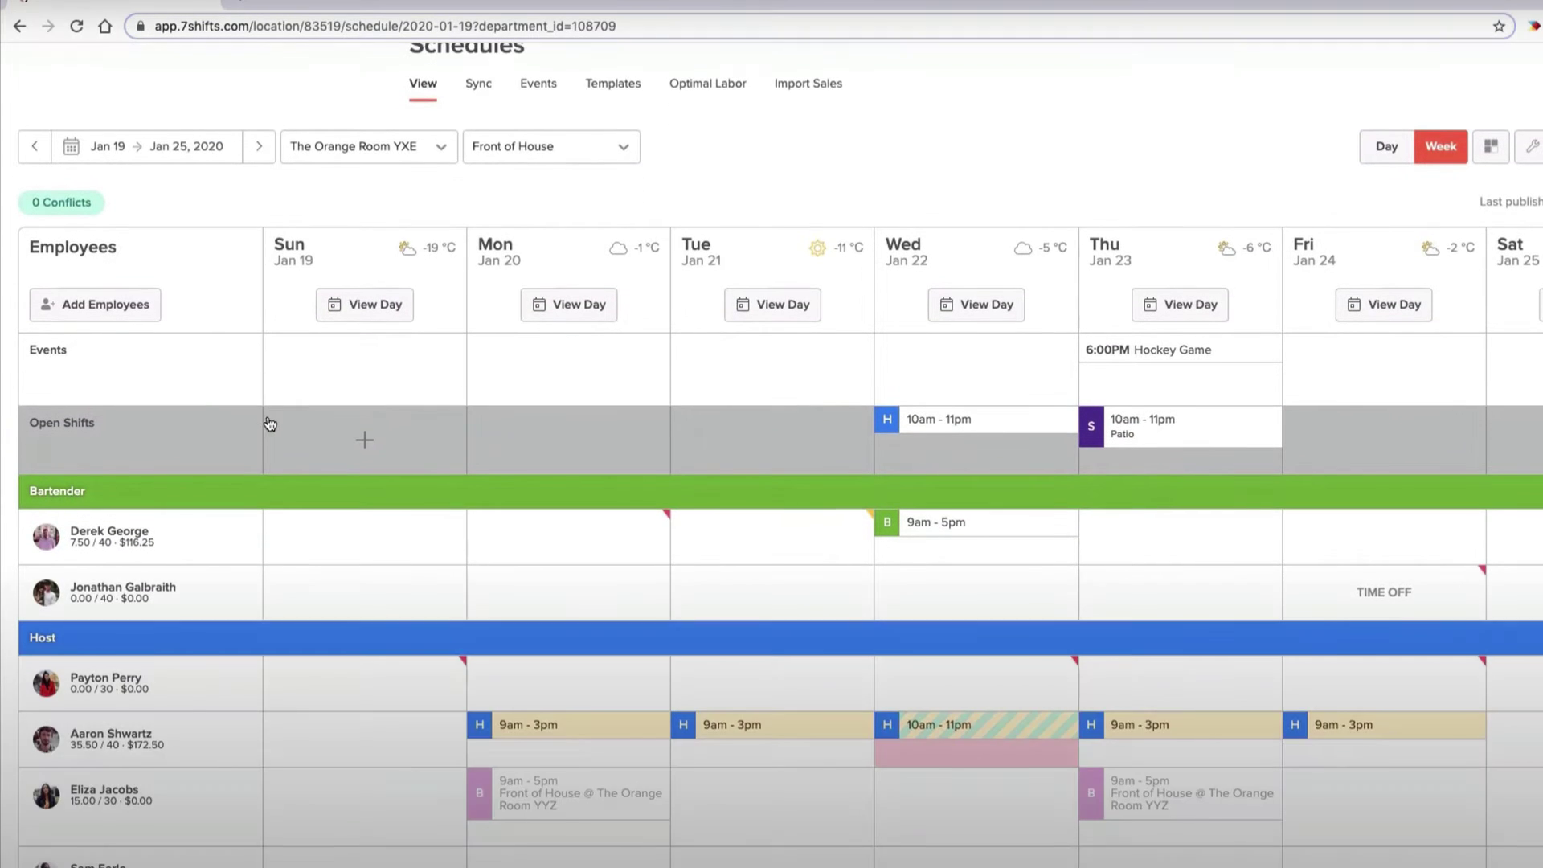
{"action": "scroll", "coordinate": [263, 412], "scroll_direction": "down", "scroll_amount": 1}
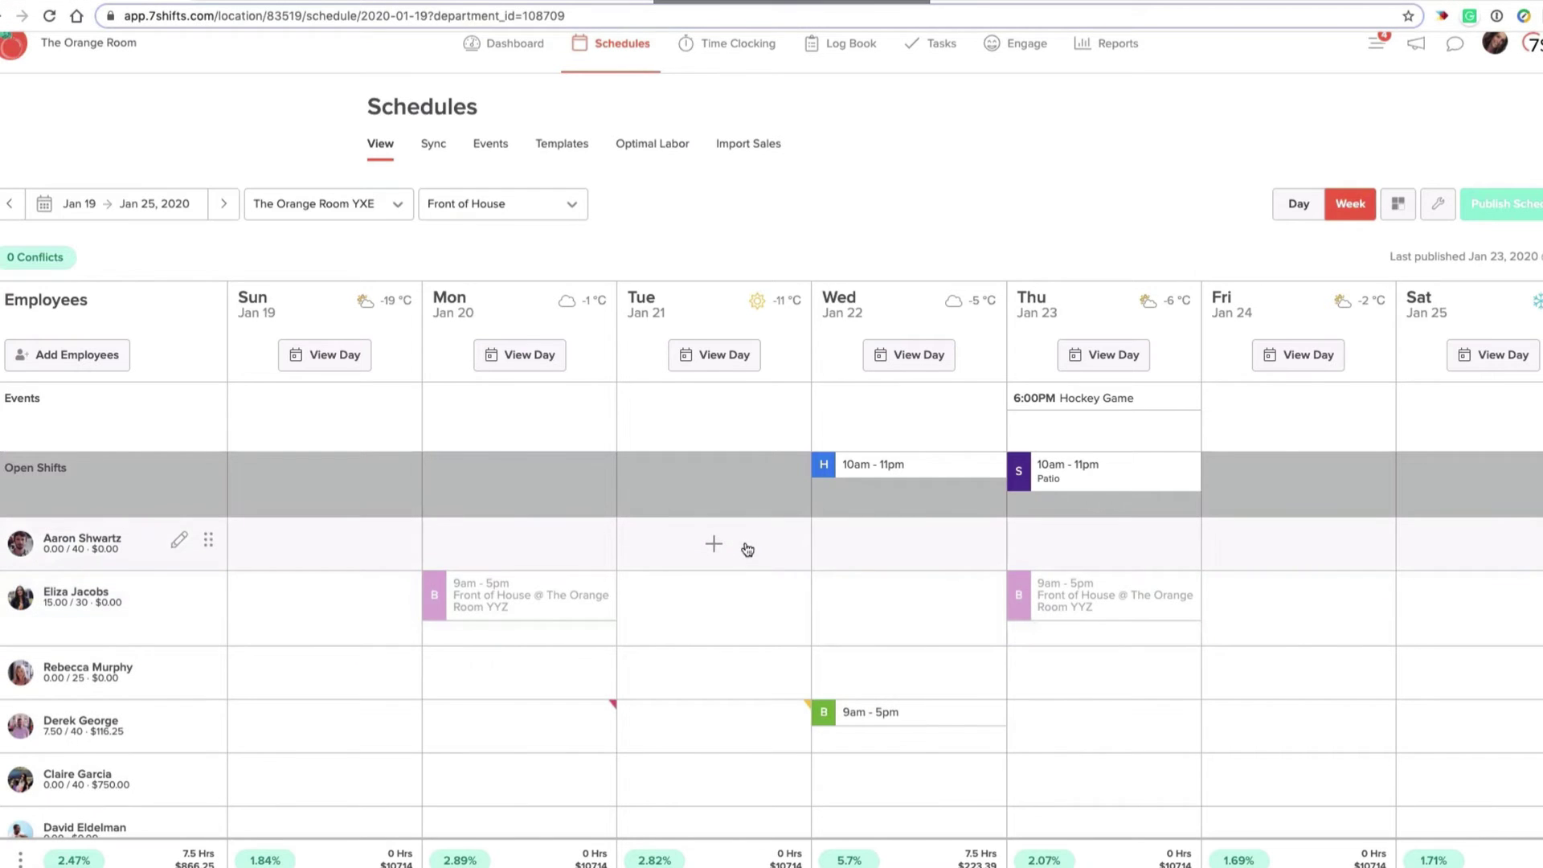
{"action": "left_click", "coordinate": [746, 548]}
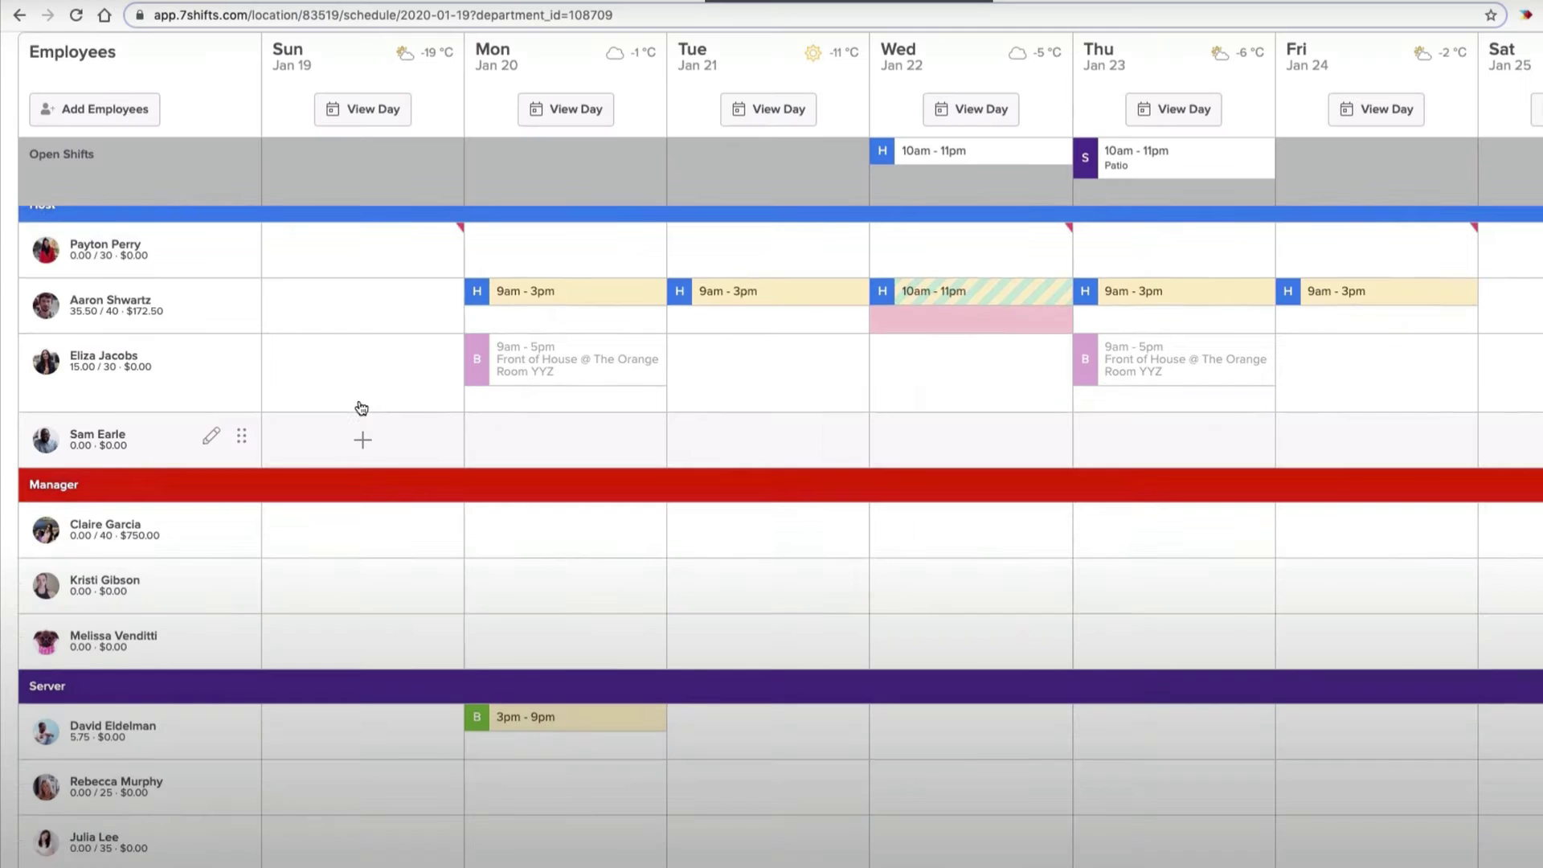
Step: Publish the schedule changes with "Don't notify anyone" selected
{"action": "scroll", "coordinate": [366, 410], "scroll_direction": "up", "scroll_amount": 3}
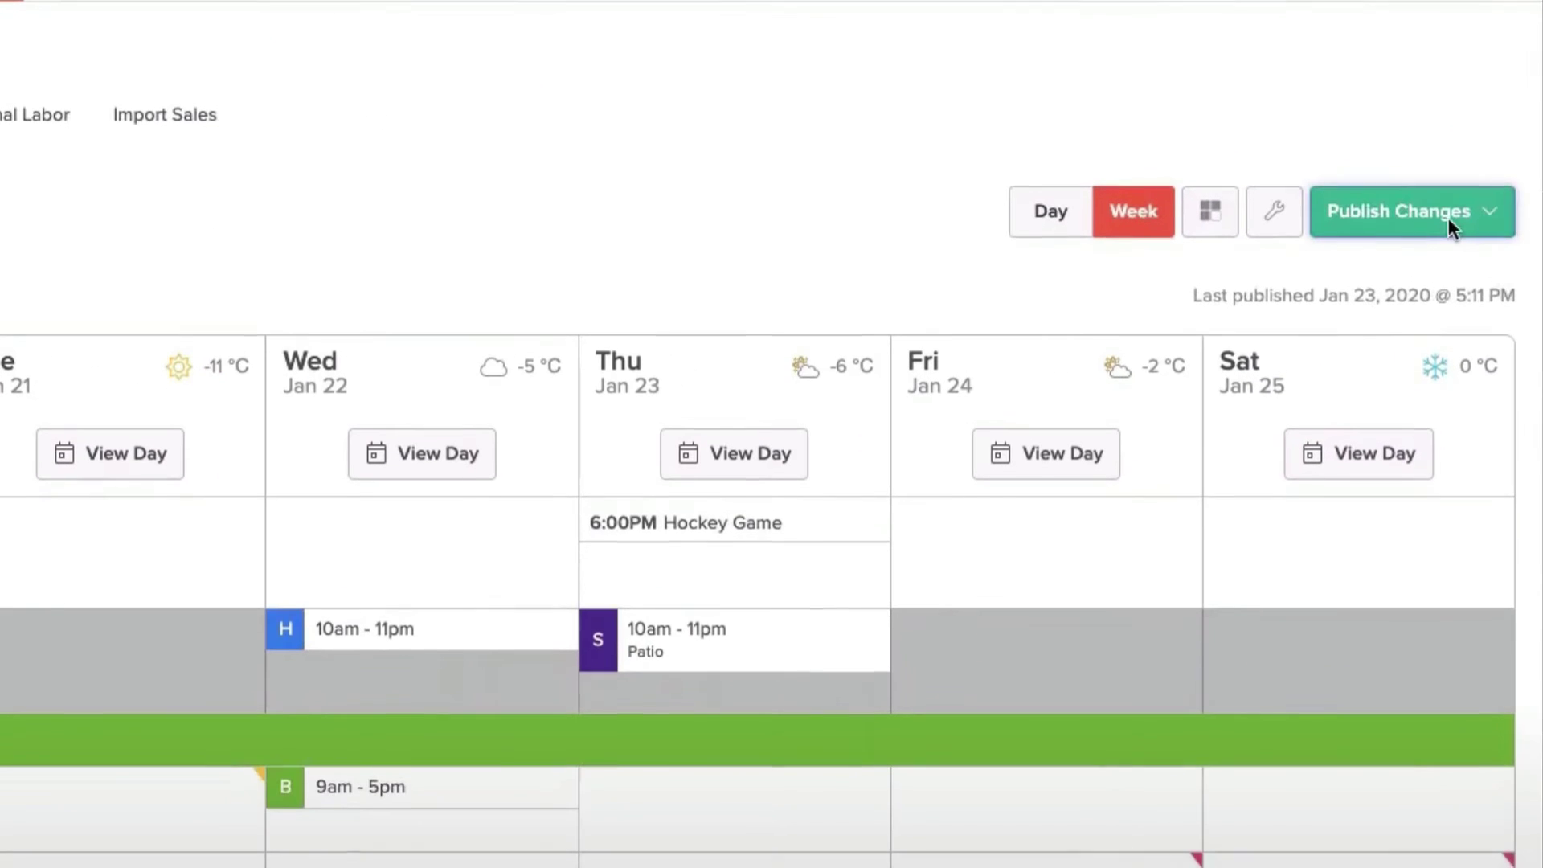
{"action": "left_click", "coordinate": [1478, 54]}
{"action": "left_click", "coordinate": [1026, 441]}
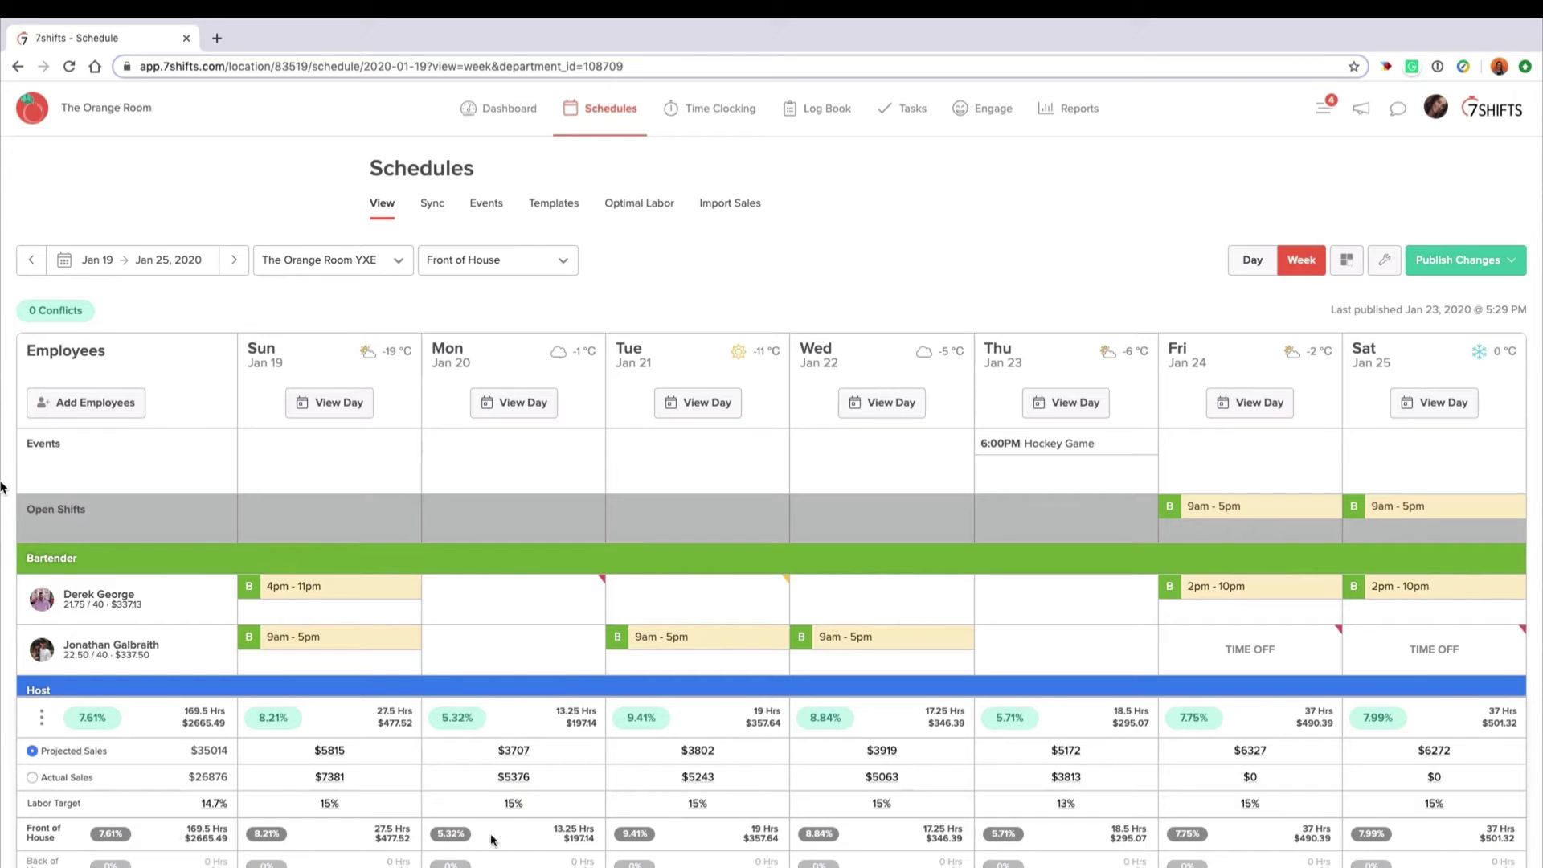
Step: Enter 5 as Tuesday's labor target in the budget footer
{"action": "left_click", "coordinate": [706, 797]}
{"action": "type", "text": "5"}
{"action": "left_click", "coordinate": [867, 803]}
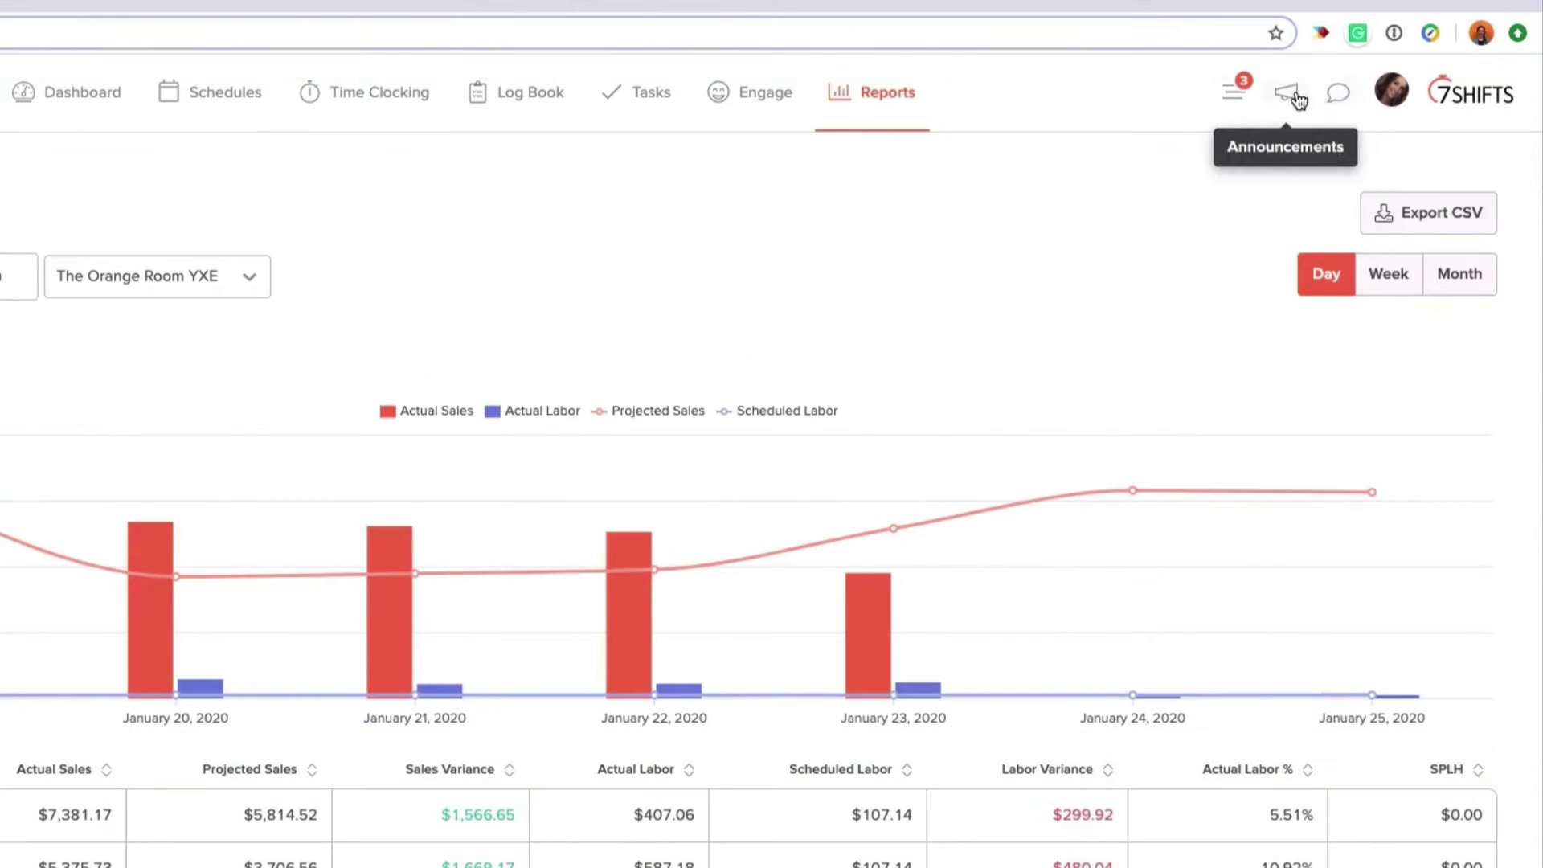
Step: Start composing a staff announcement over the Actuals report
{"action": "left_click", "coordinate": [1295, 96]}
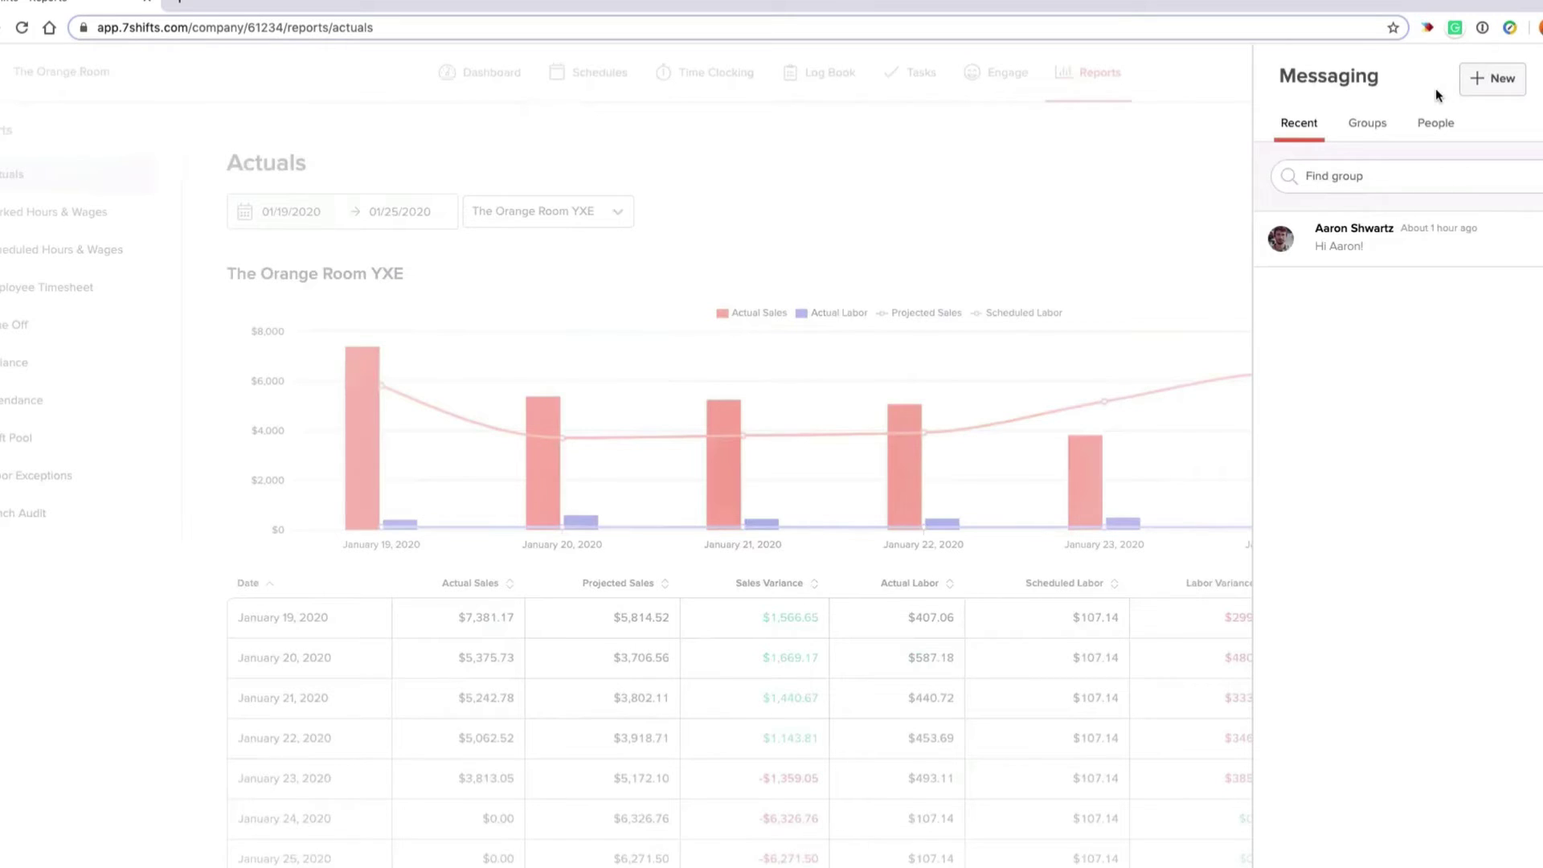
Step: Browse the message groups by location, department and role
{"action": "left_click", "coordinate": [1385, 124]}
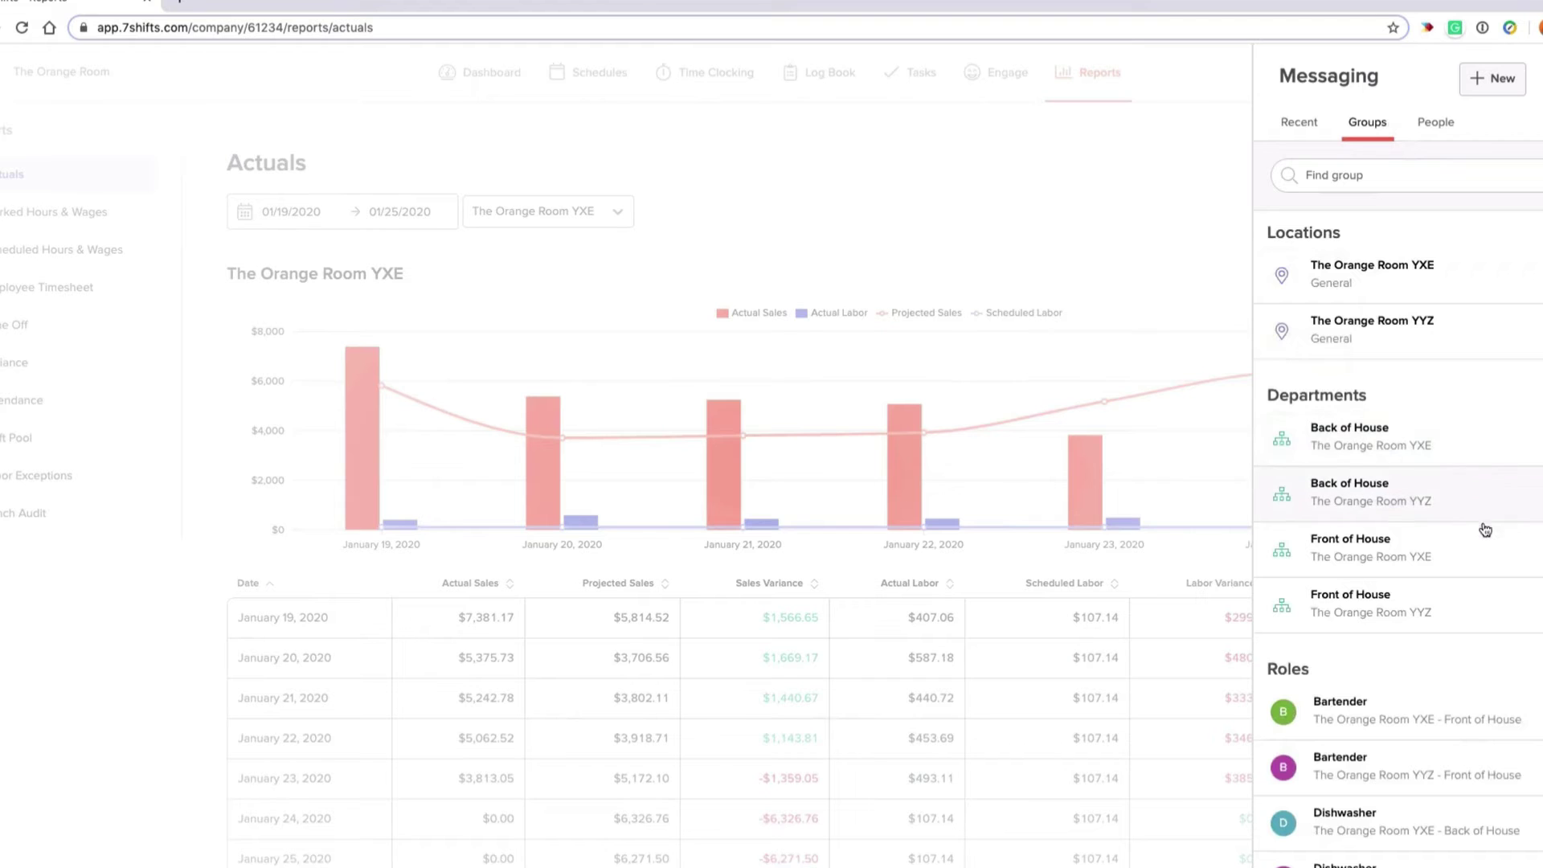
{"action": "scroll", "coordinate": [1488, 534], "scroll_direction": "down", "scroll_amount": 5}
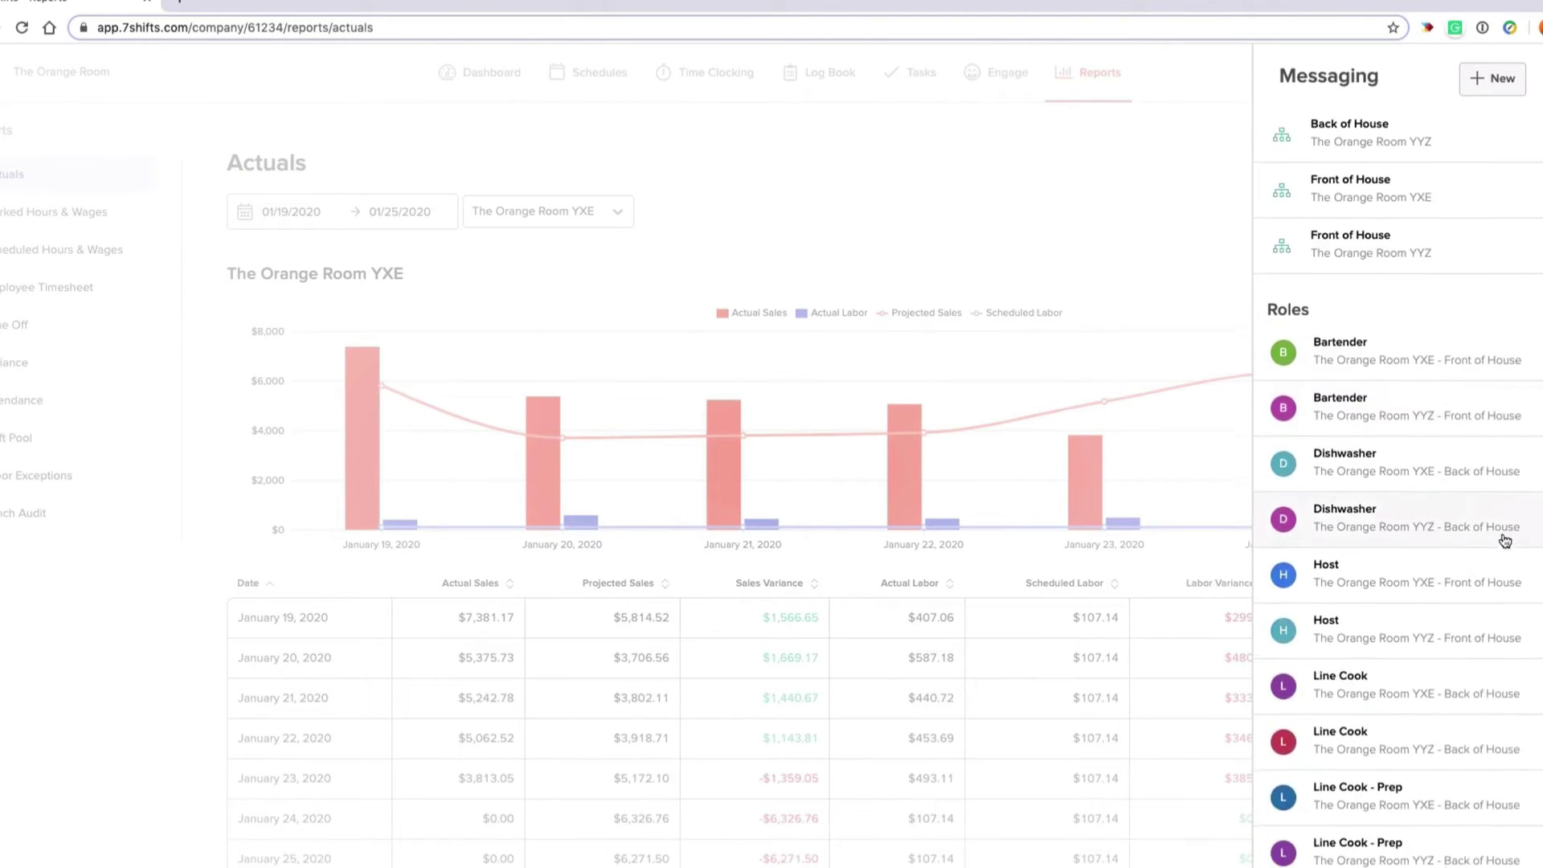
{"action": "scroll", "coordinate": [1500, 540], "scroll_direction": "down", "scroll_amount": 2}
{"action": "scroll", "coordinate": [1501, 540], "scroll_direction": "up", "scroll_amount": 7}
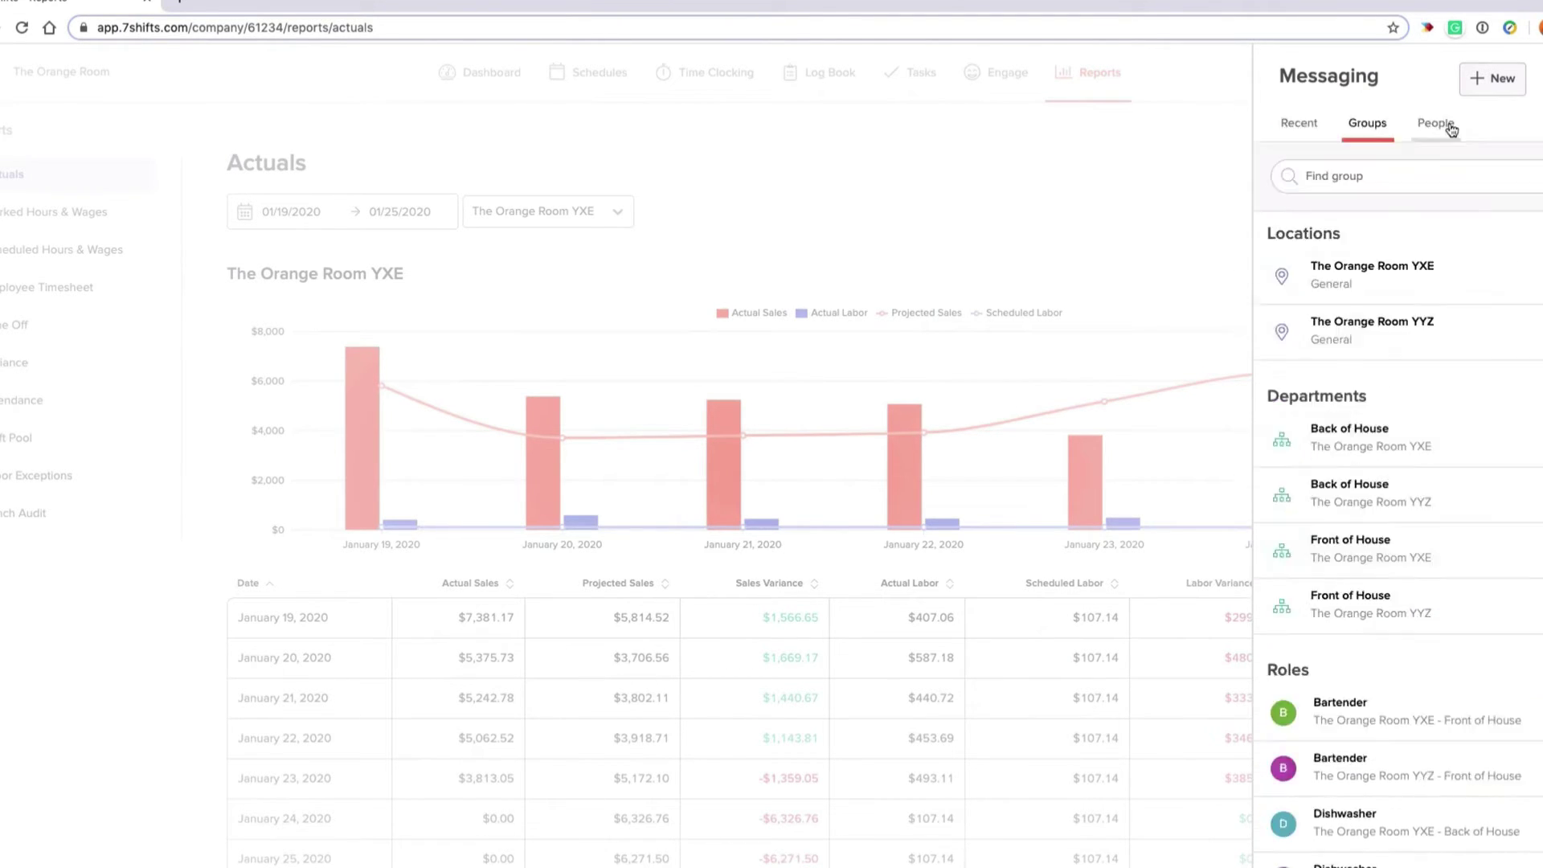
Step: Switch to People and open a private chat with the first listed employee
{"action": "left_click", "coordinate": [1451, 127]}
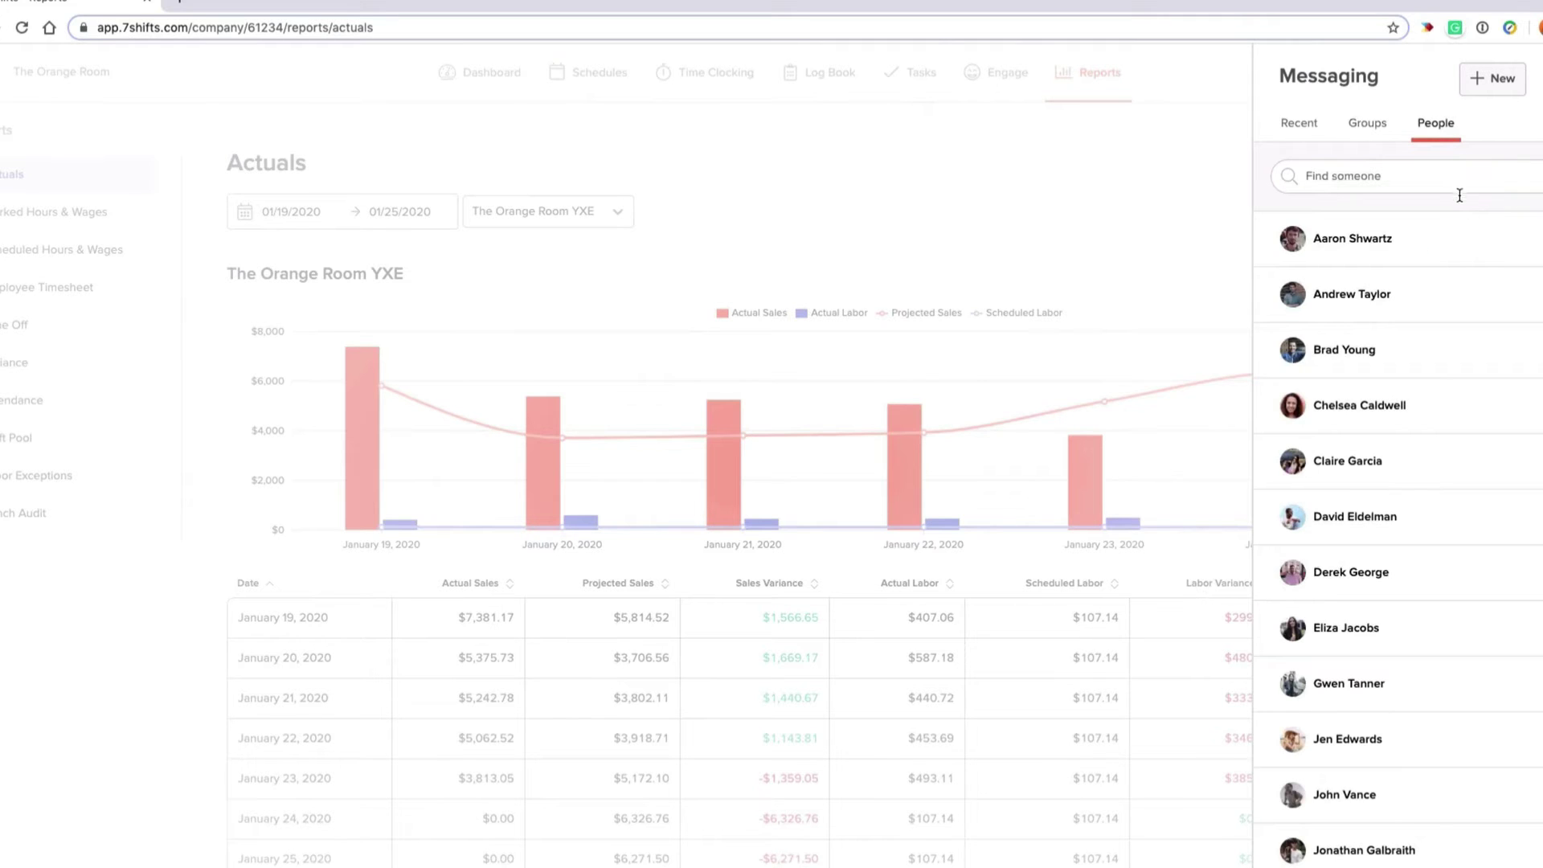
{"action": "left_click", "coordinate": [1452, 244]}
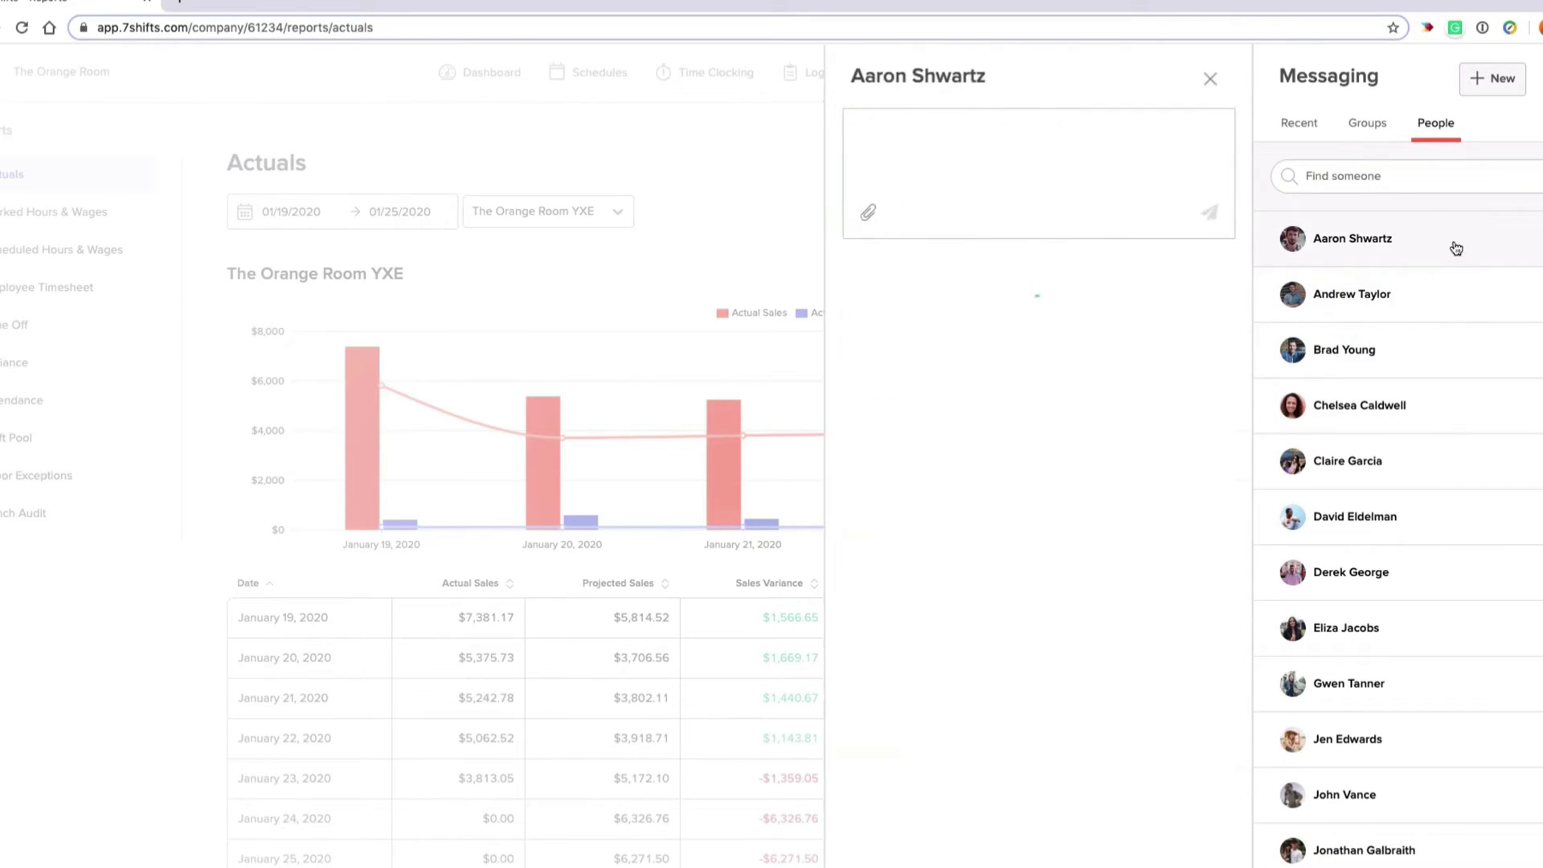
{"action": "left_click", "coordinate": [1461, 291]}
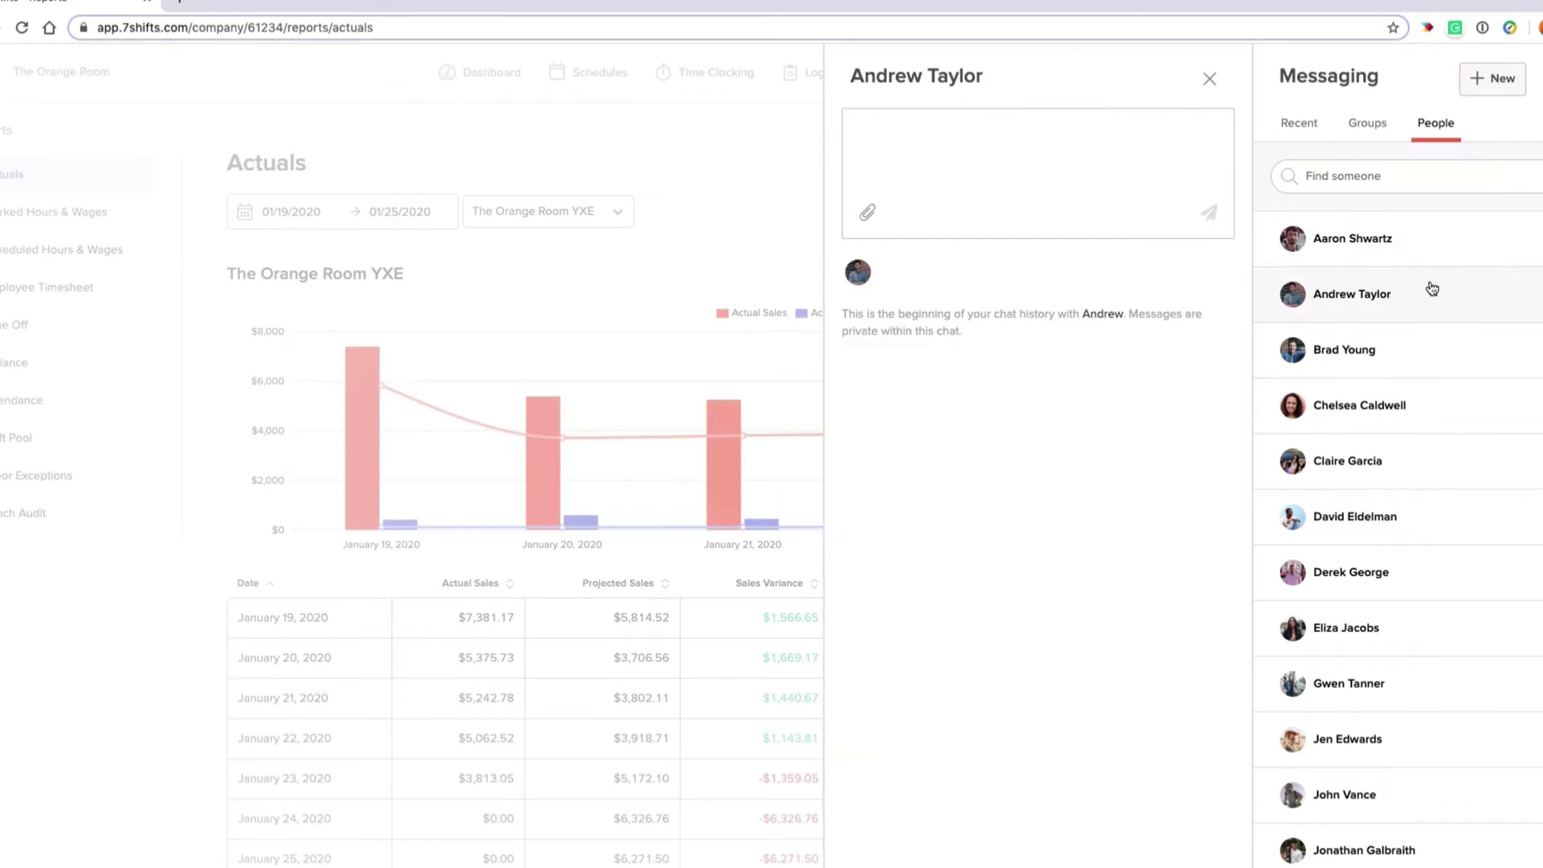
{"action": "left_click", "coordinate": [1368, 237]}
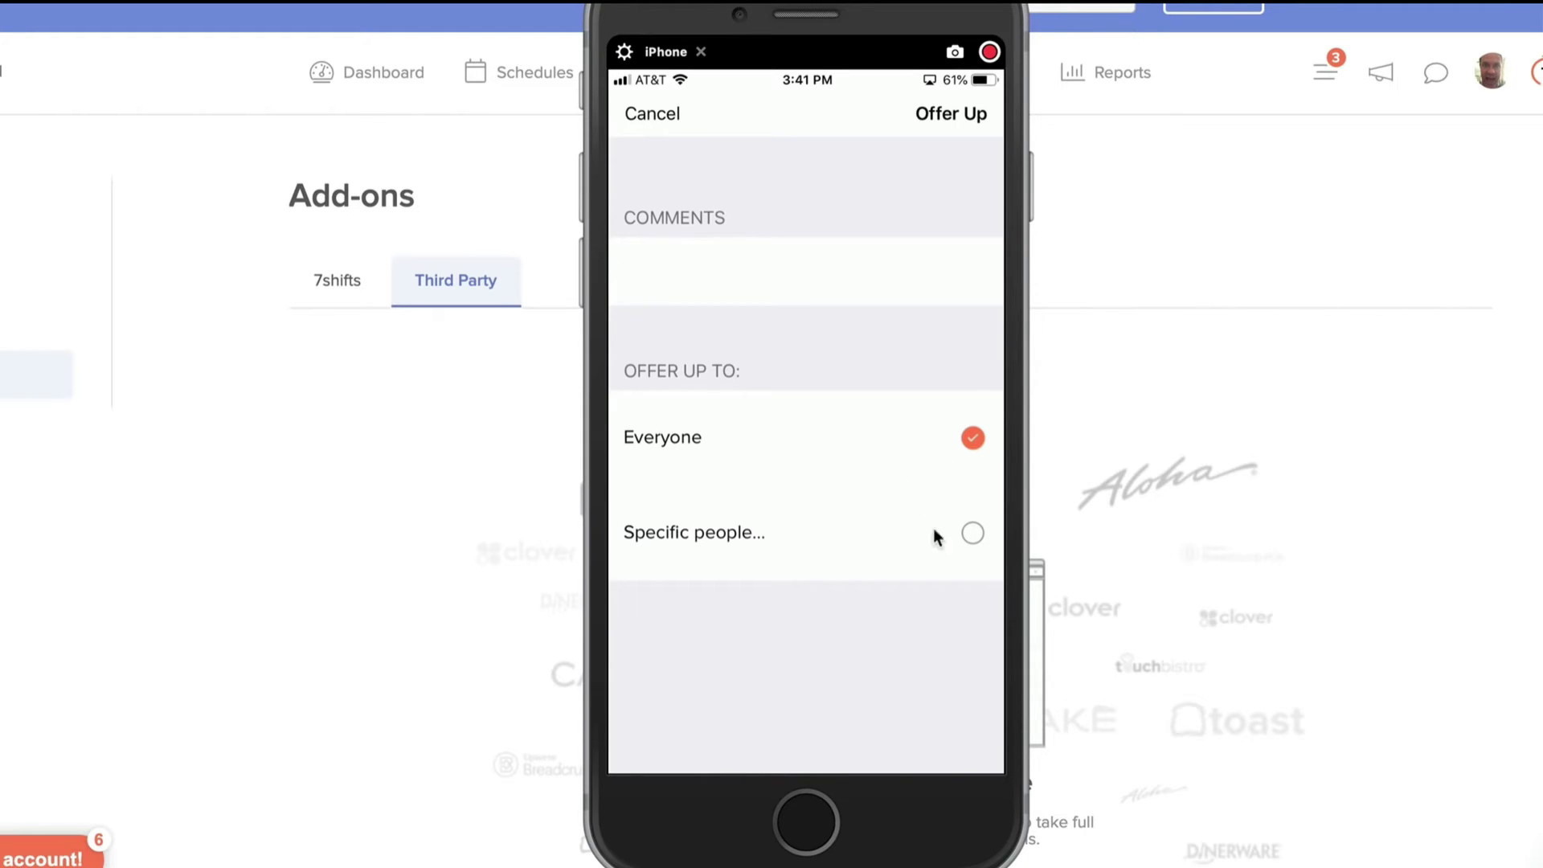
Step: Offer the Friday, Aug 30 5:00 PM shift up to Everyone
{"action": "left_click", "coordinate": [972, 532]}
{"action": "scroll", "coordinate": [974, 528], "scroll_direction": "down", "scroll_amount": 4}
{"action": "scroll", "coordinate": [972, 524], "scroll_direction": "down", "scroll_amount": 5}
{"action": "scroll", "coordinate": [972, 524], "scroll_direction": "up", "scroll_amount": 3}
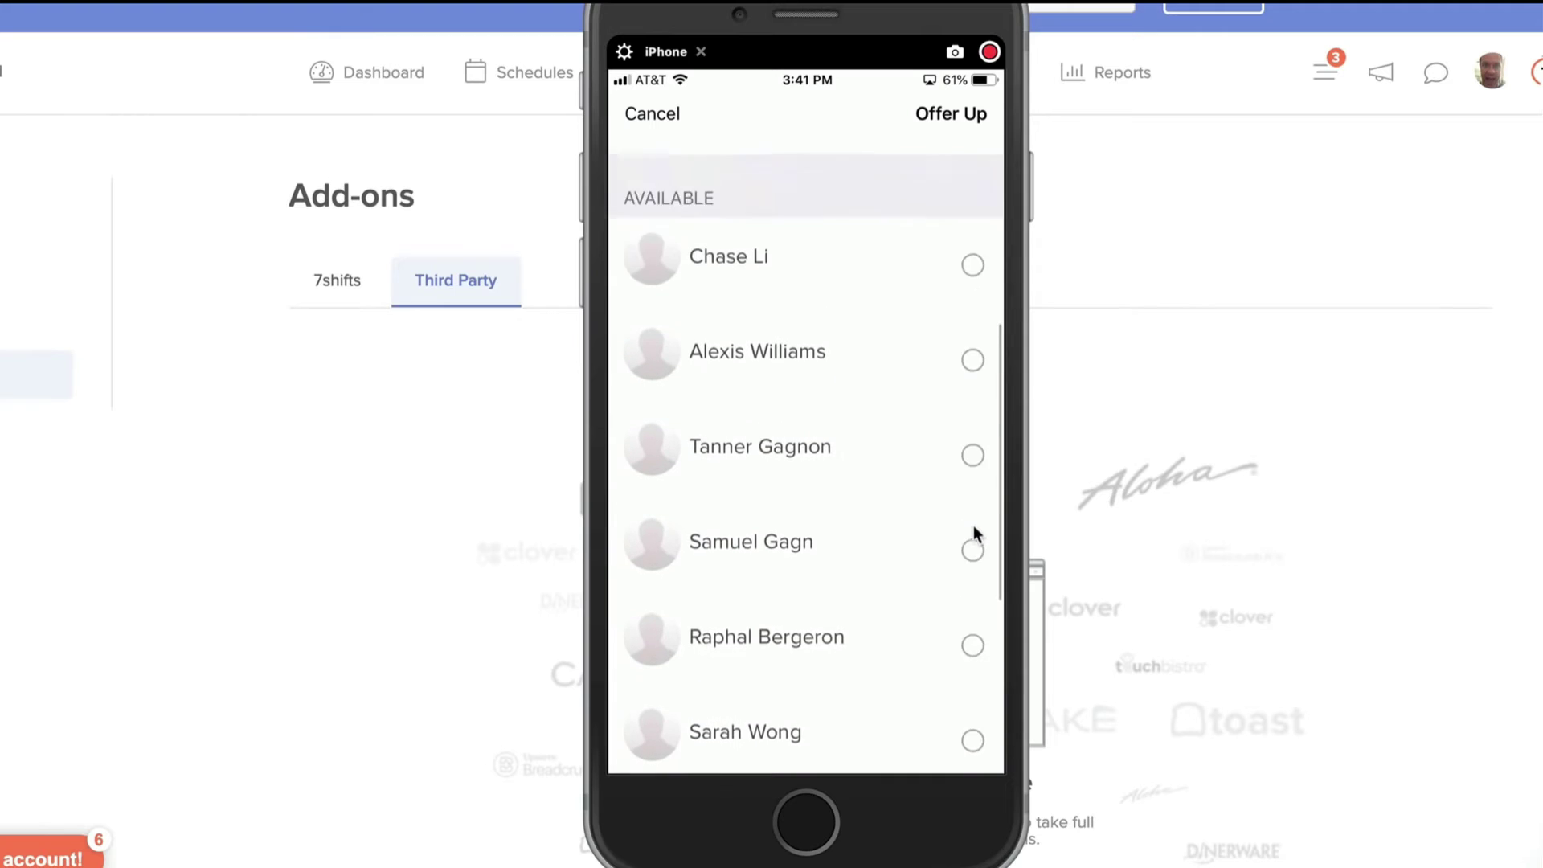
{"action": "scroll", "coordinate": [972, 524], "scroll_direction": "up", "scroll_amount": 3}
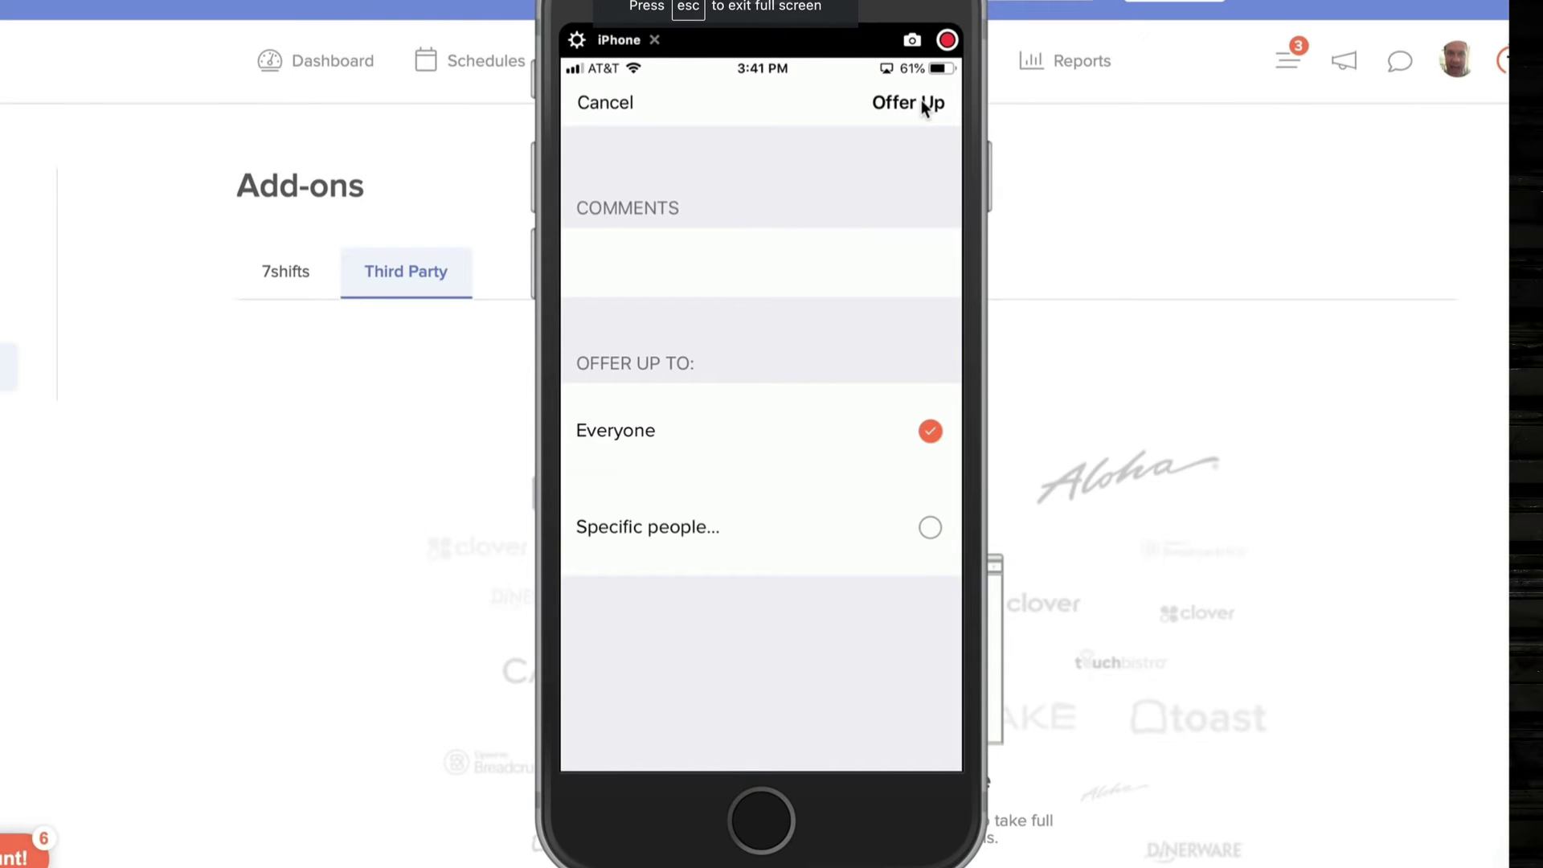
{"action": "left_click", "coordinate": [924, 104]}
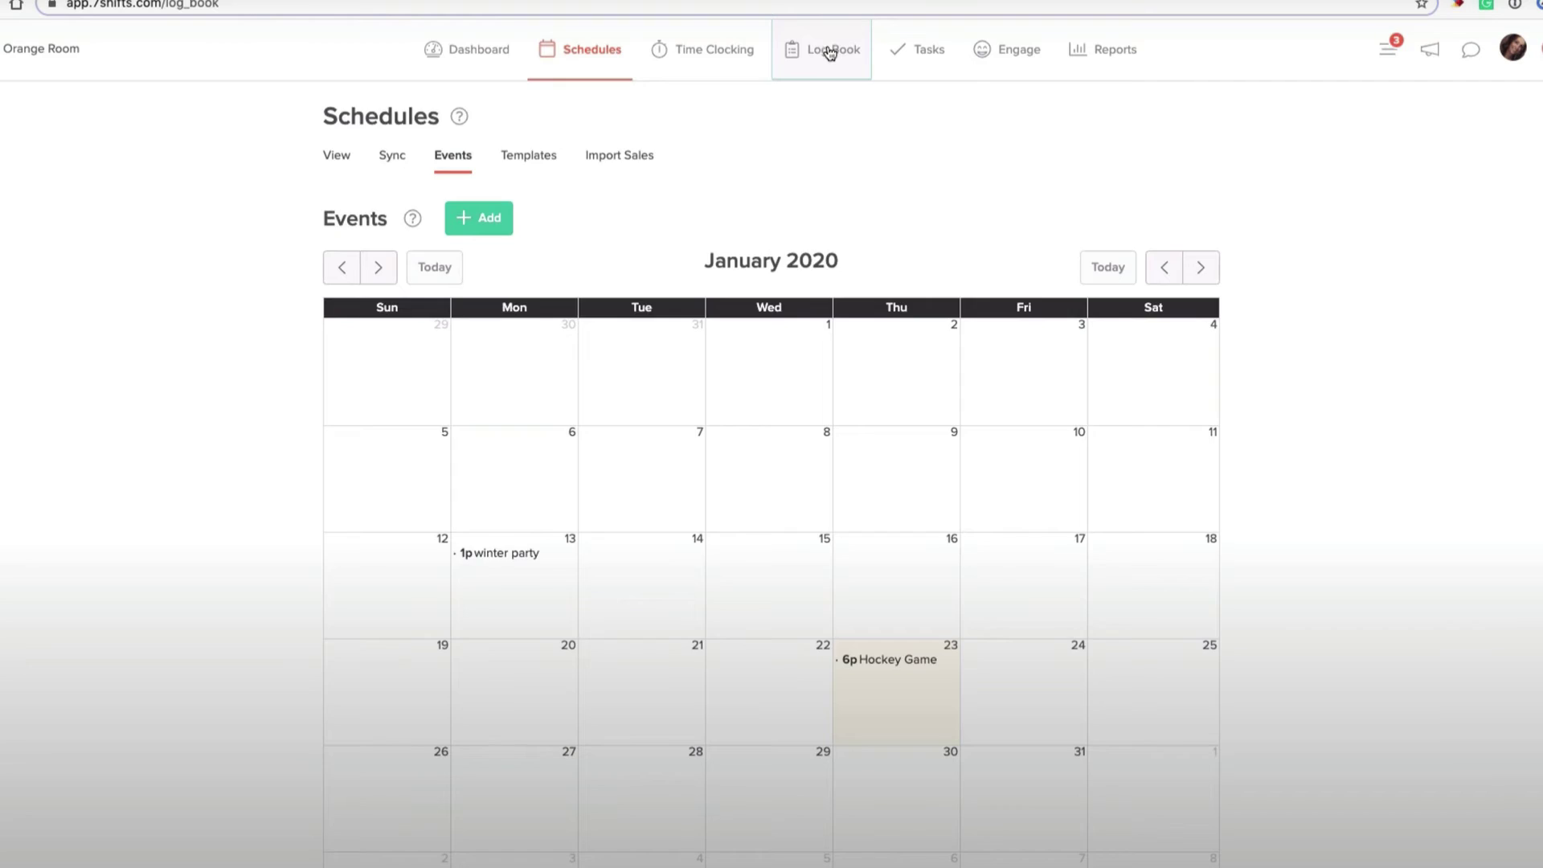
{"action": "left_click", "coordinate": [827, 49]}
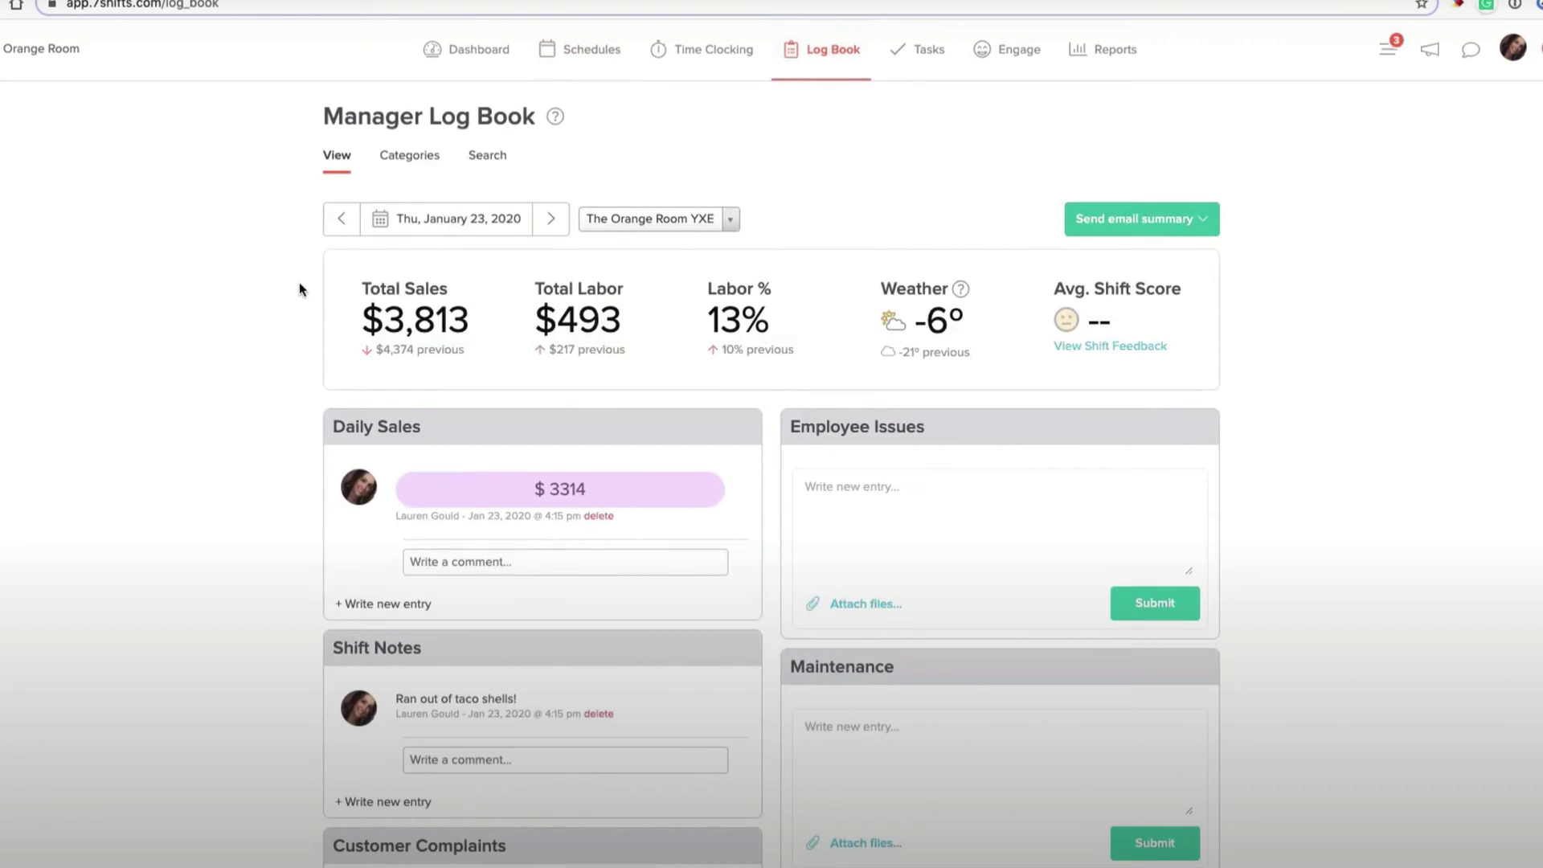
{"action": "scroll", "coordinate": [301, 316], "scroll_direction": "down", "scroll_amount": 3}
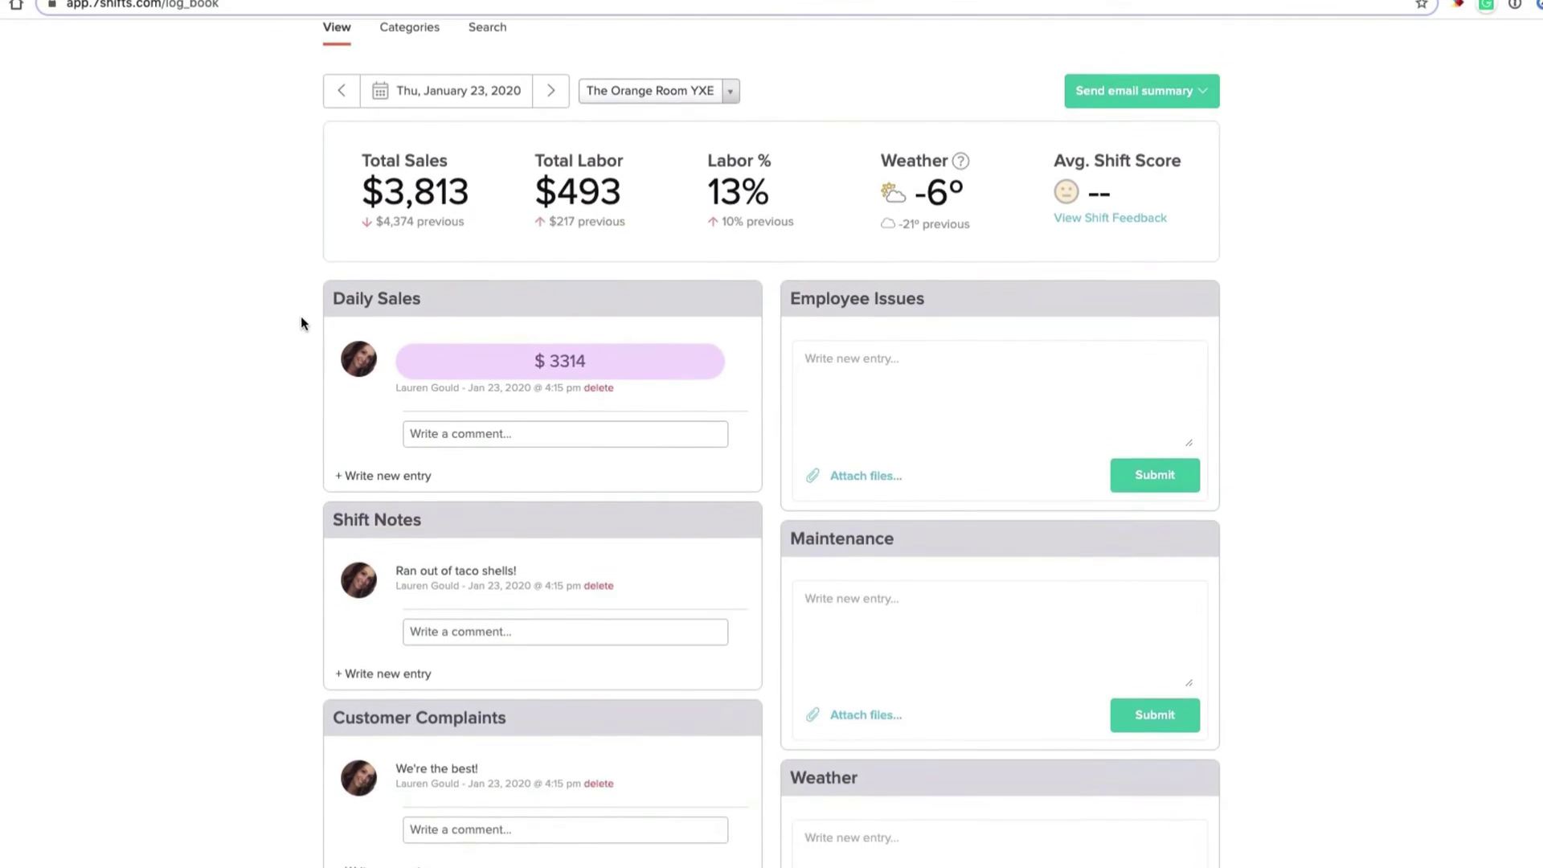
{"action": "scroll", "coordinate": [307, 317], "scroll_direction": "up", "scroll_amount": 1}
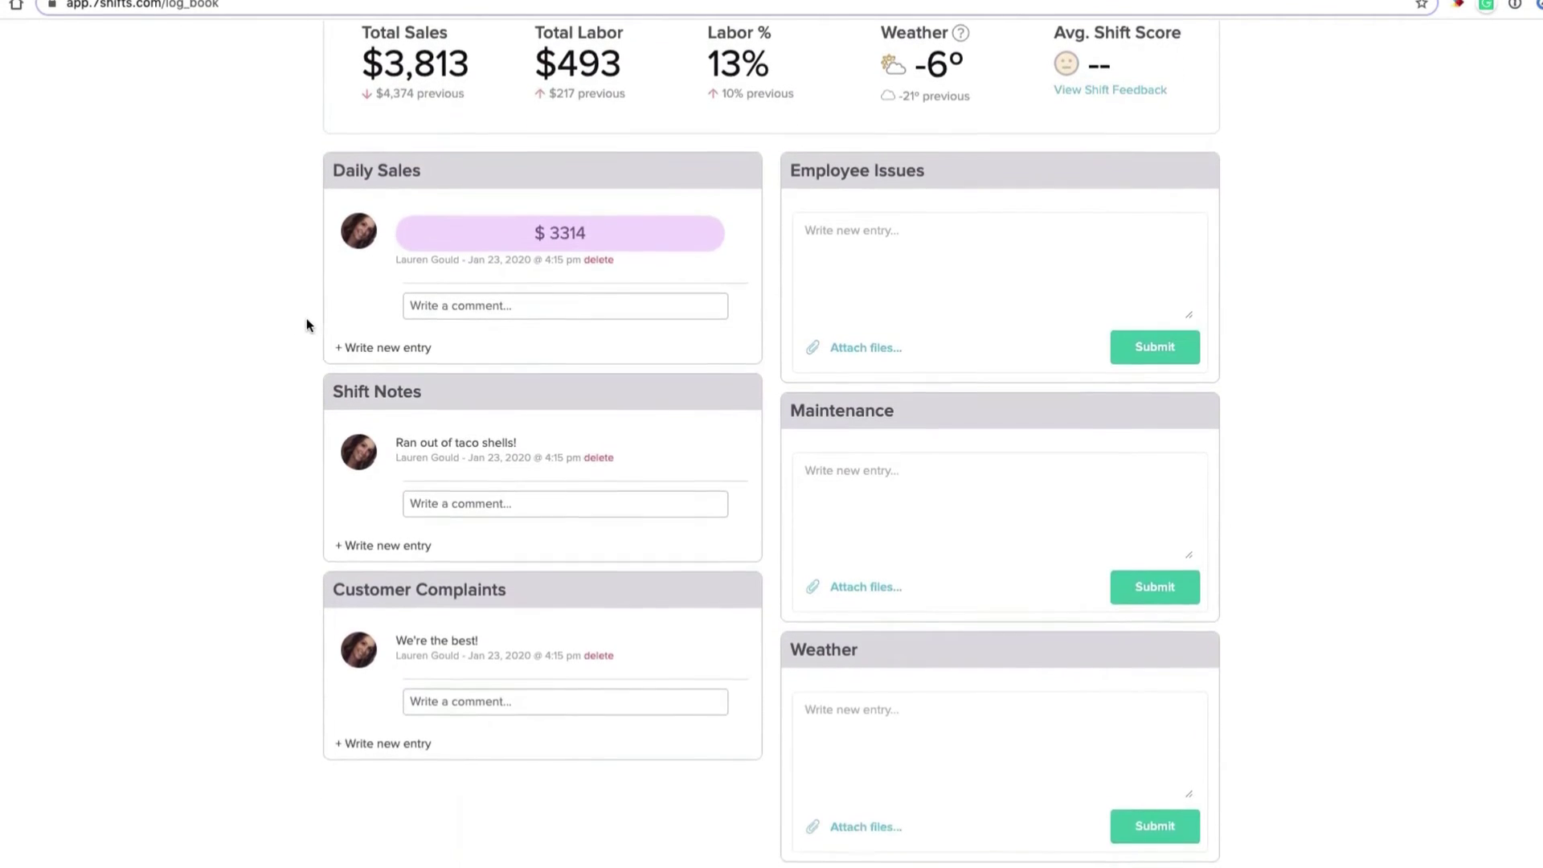
{"action": "scroll", "coordinate": [307, 315], "scroll_direction": "up", "scroll_amount": 3}
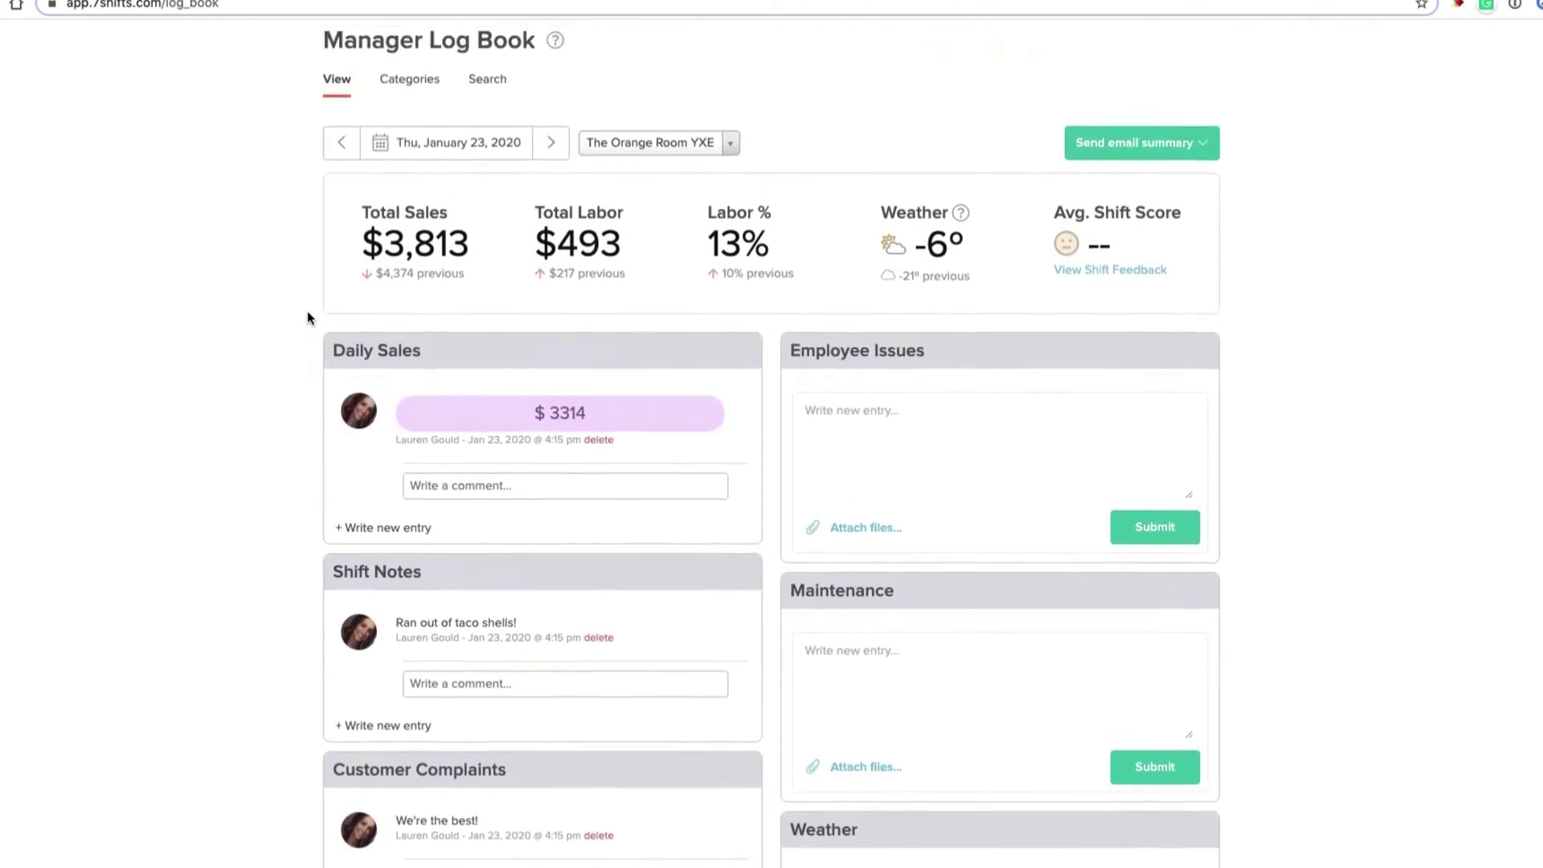
{"action": "scroll", "coordinate": [307, 317], "scroll_direction": "up", "scroll_amount": 1}
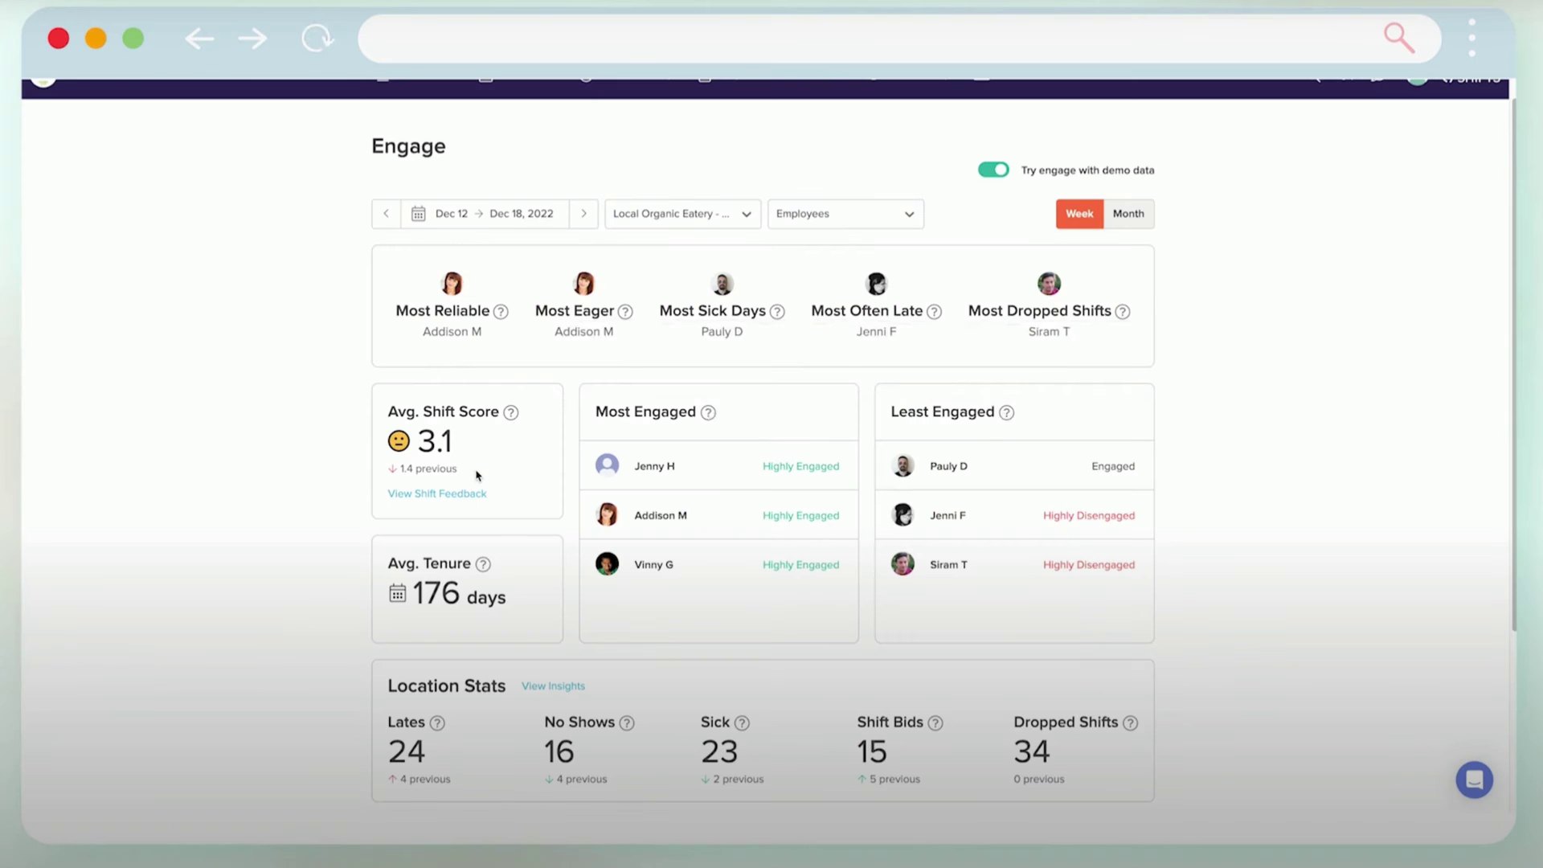
Step: View employee shift feedback and enter survey comment 'Could have had another server to help me out - busy day!'
{"action": "left_click", "coordinate": [467, 493]}
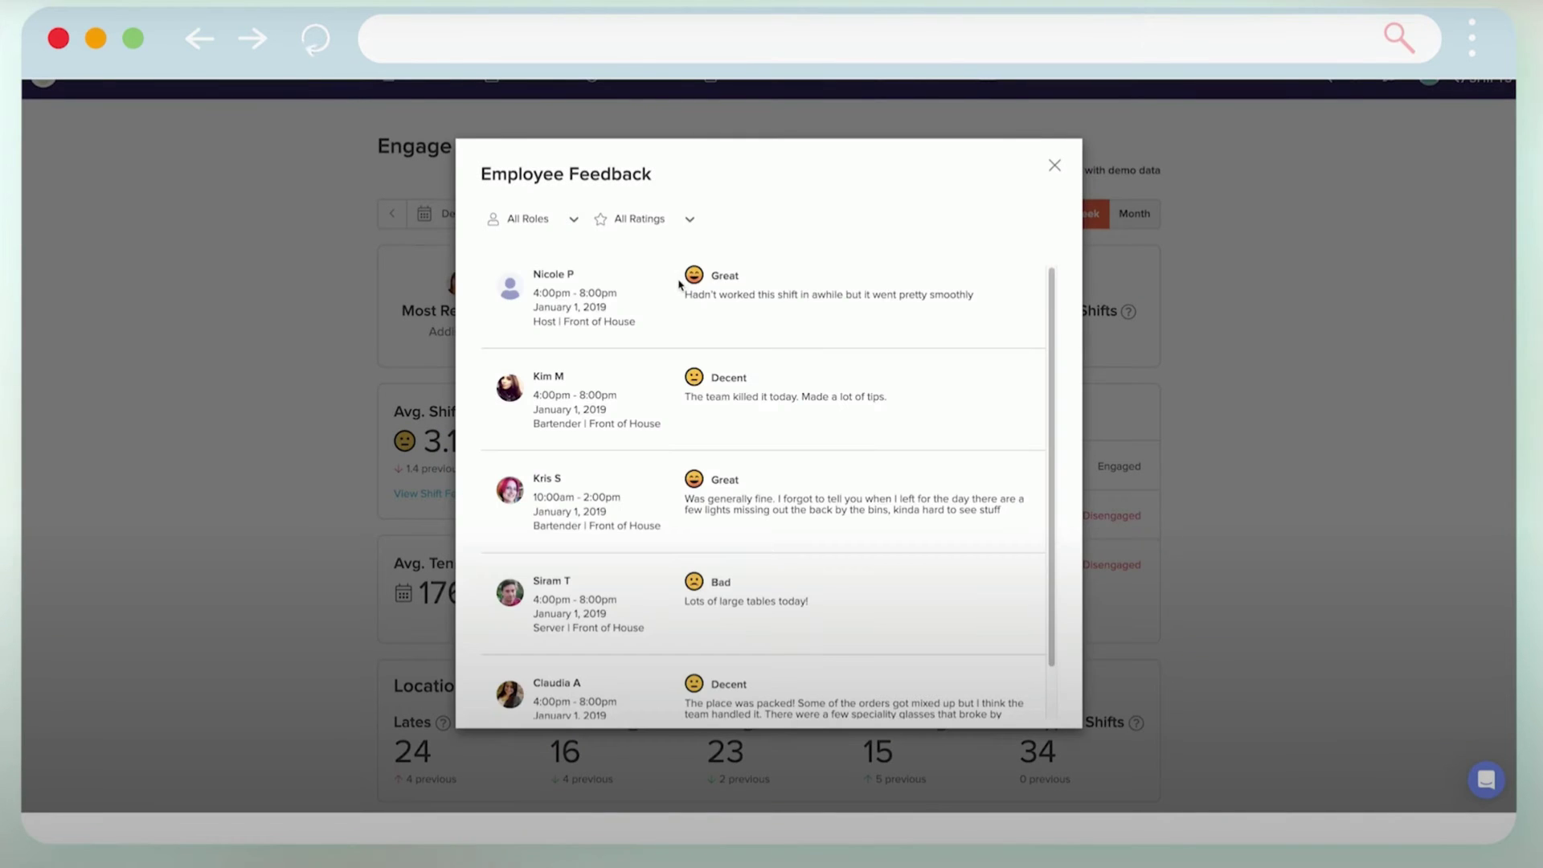
{"action": "scroll", "coordinate": [723, 313], "scroll_direction": "down", "scroll_amount": 1}
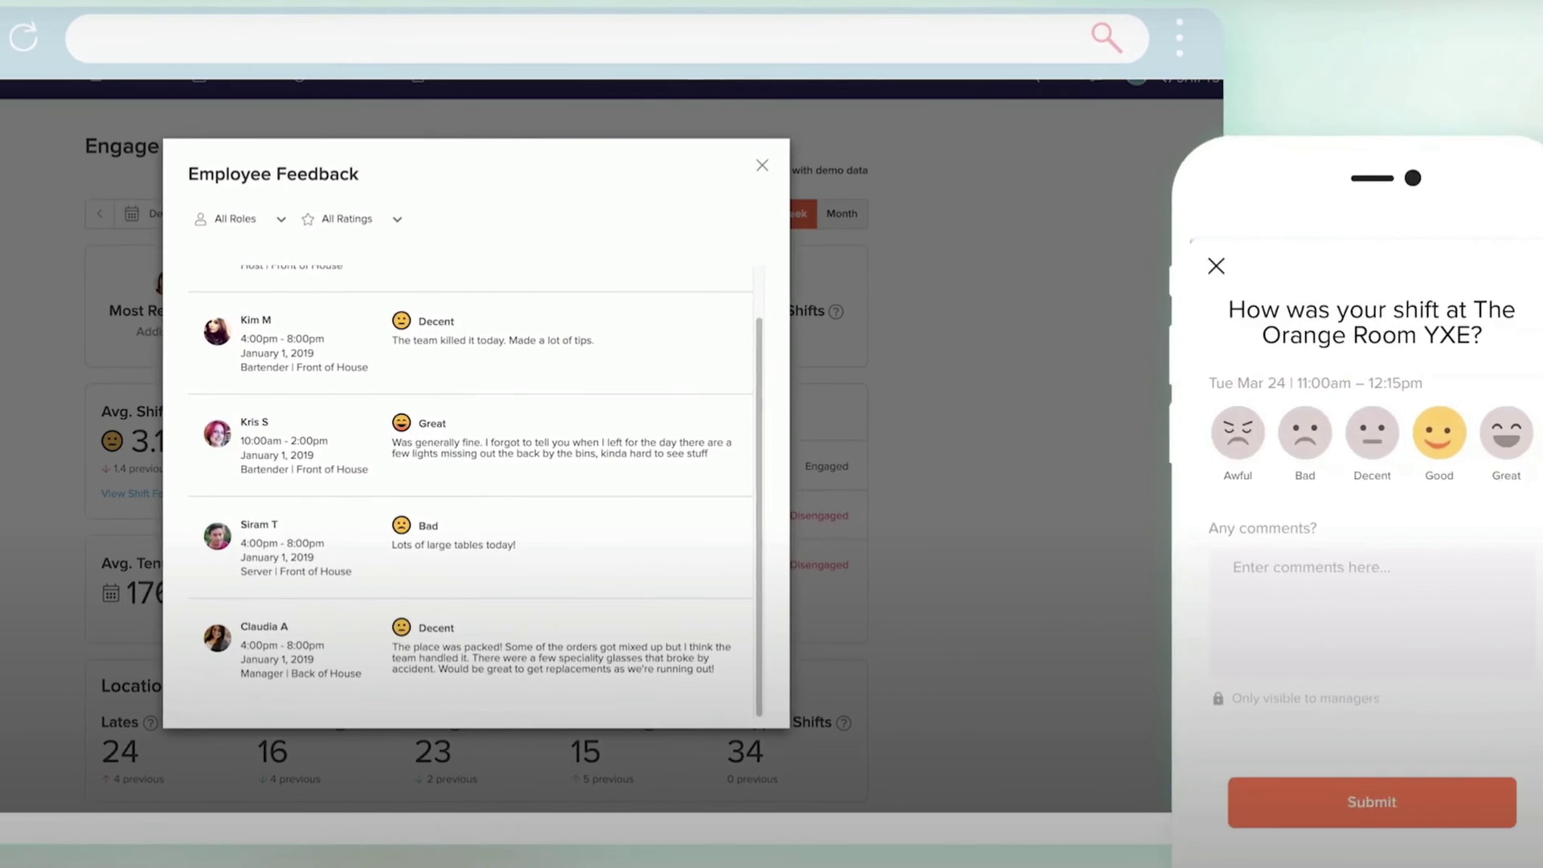
{"action": "type", "text": "Could have had"}
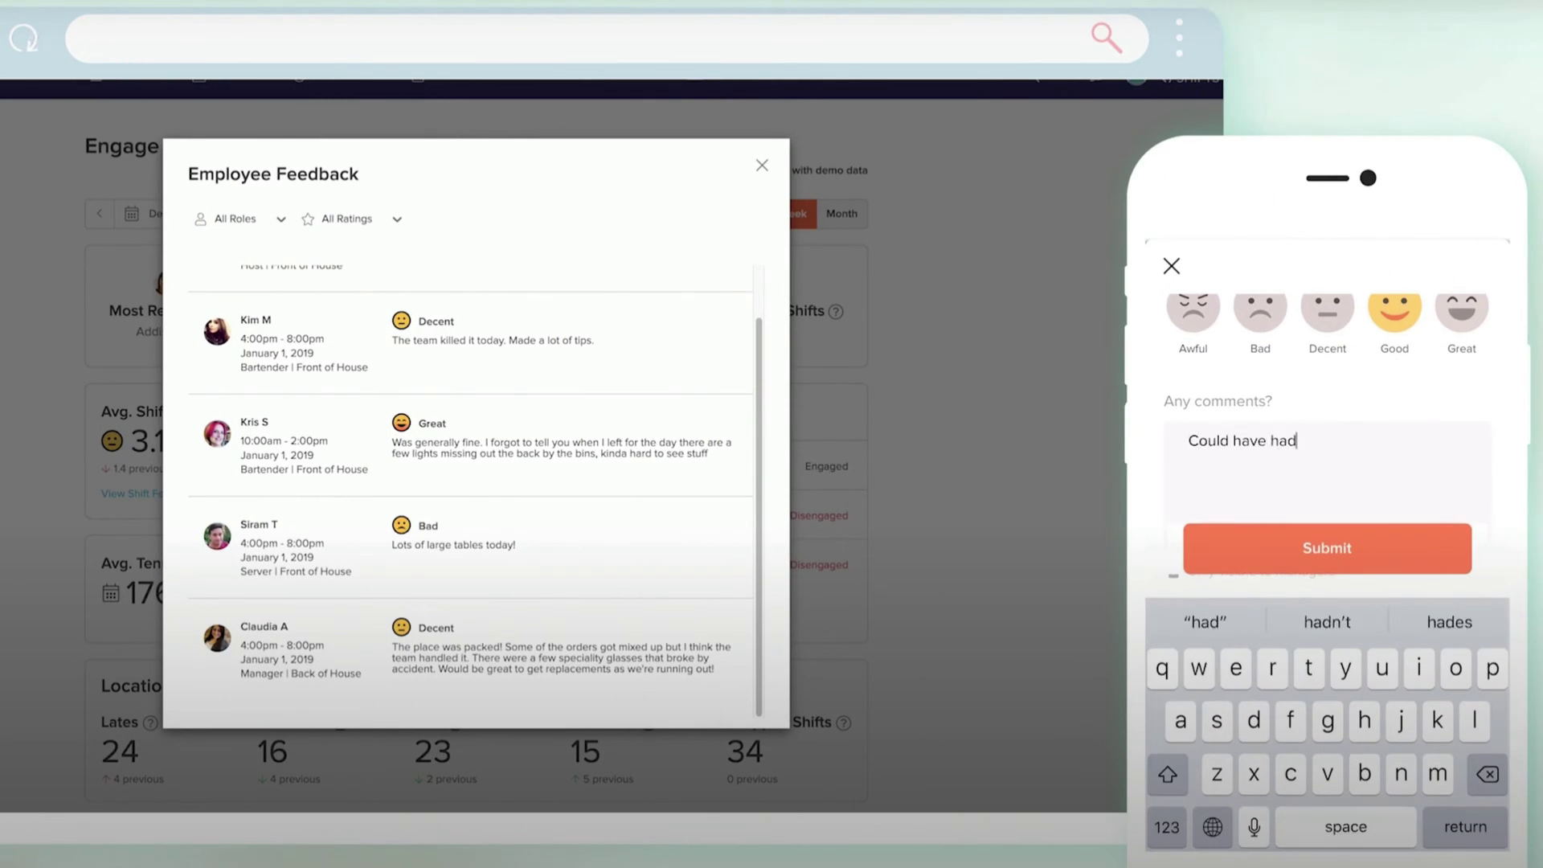
{"action": "type", "text": " another server to help me out - b"}
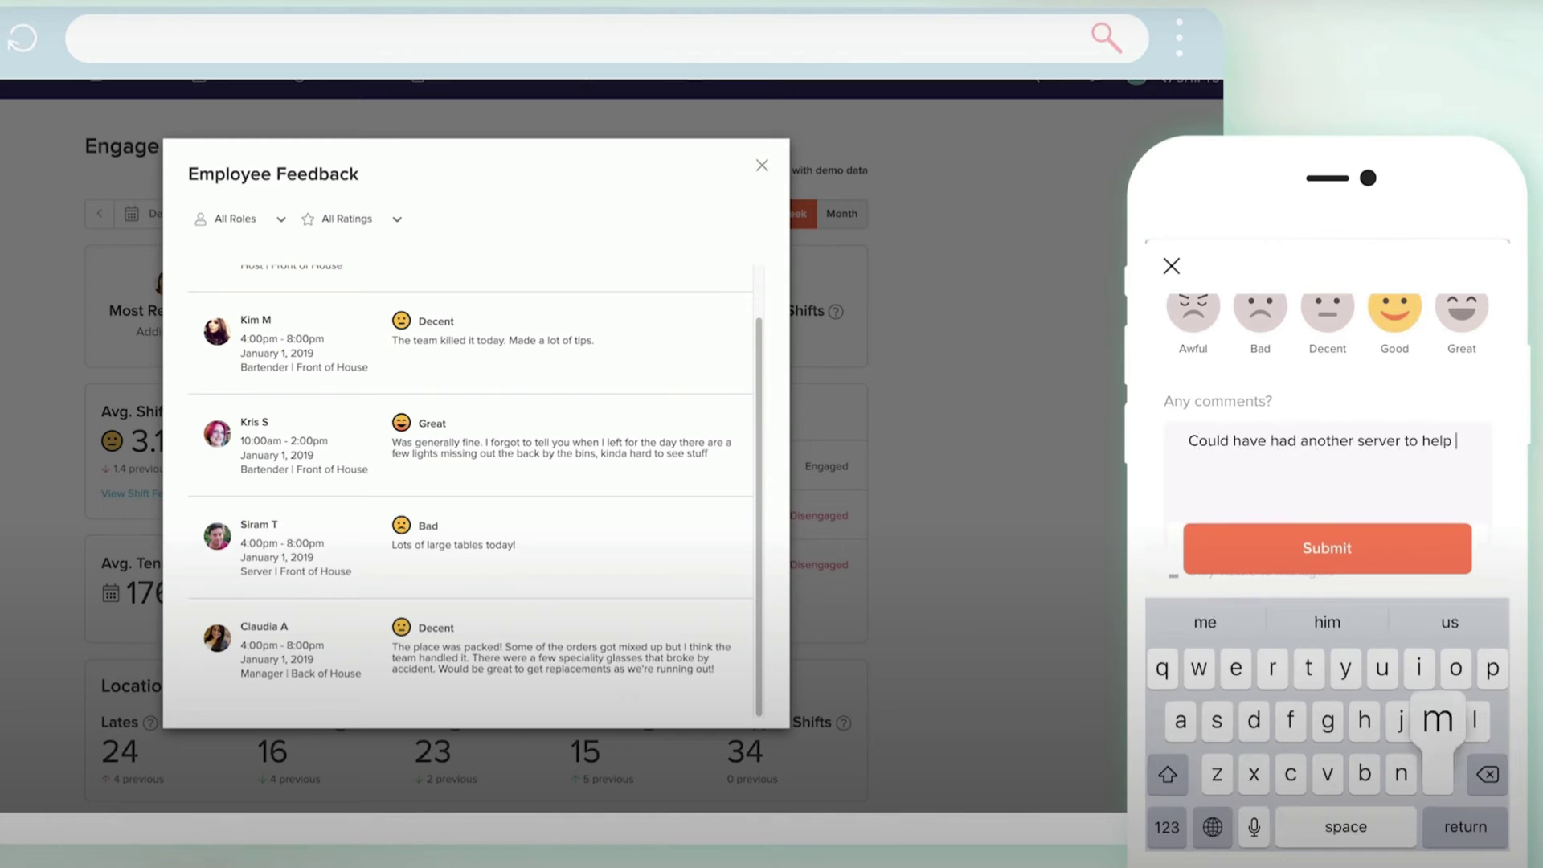
{"action": "type", "text": "usy day!"}
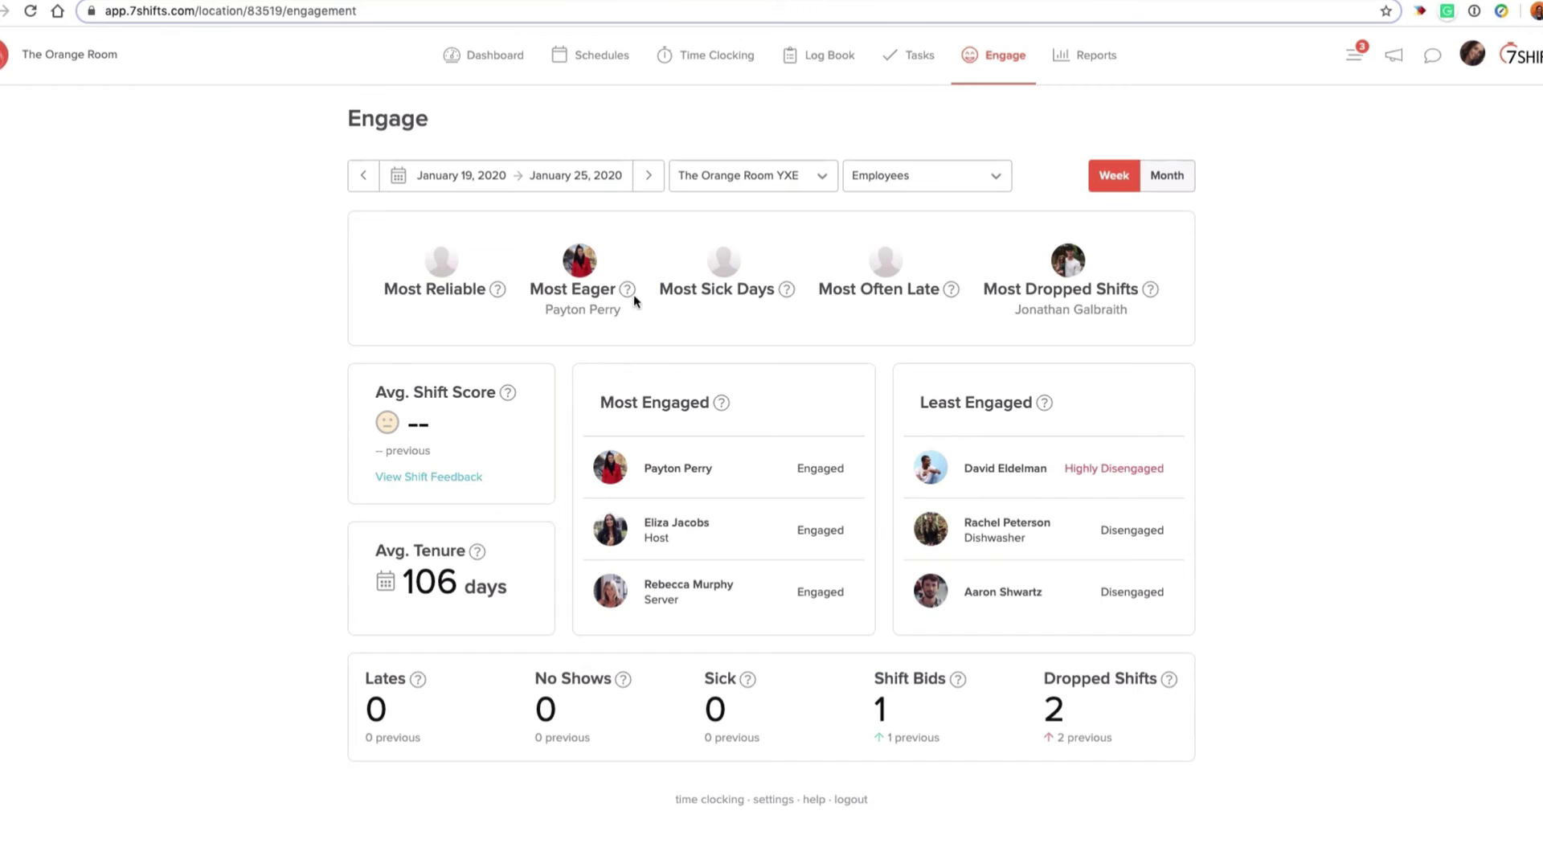
Step: Review the Engage stats and help info, ending on the West Side Tasks Overview with the Weekly Task List
{"action": "mouse_move", "coordinate": [627, 293]}
{"action": "mouse_move", "coordinate": [837, 470]}
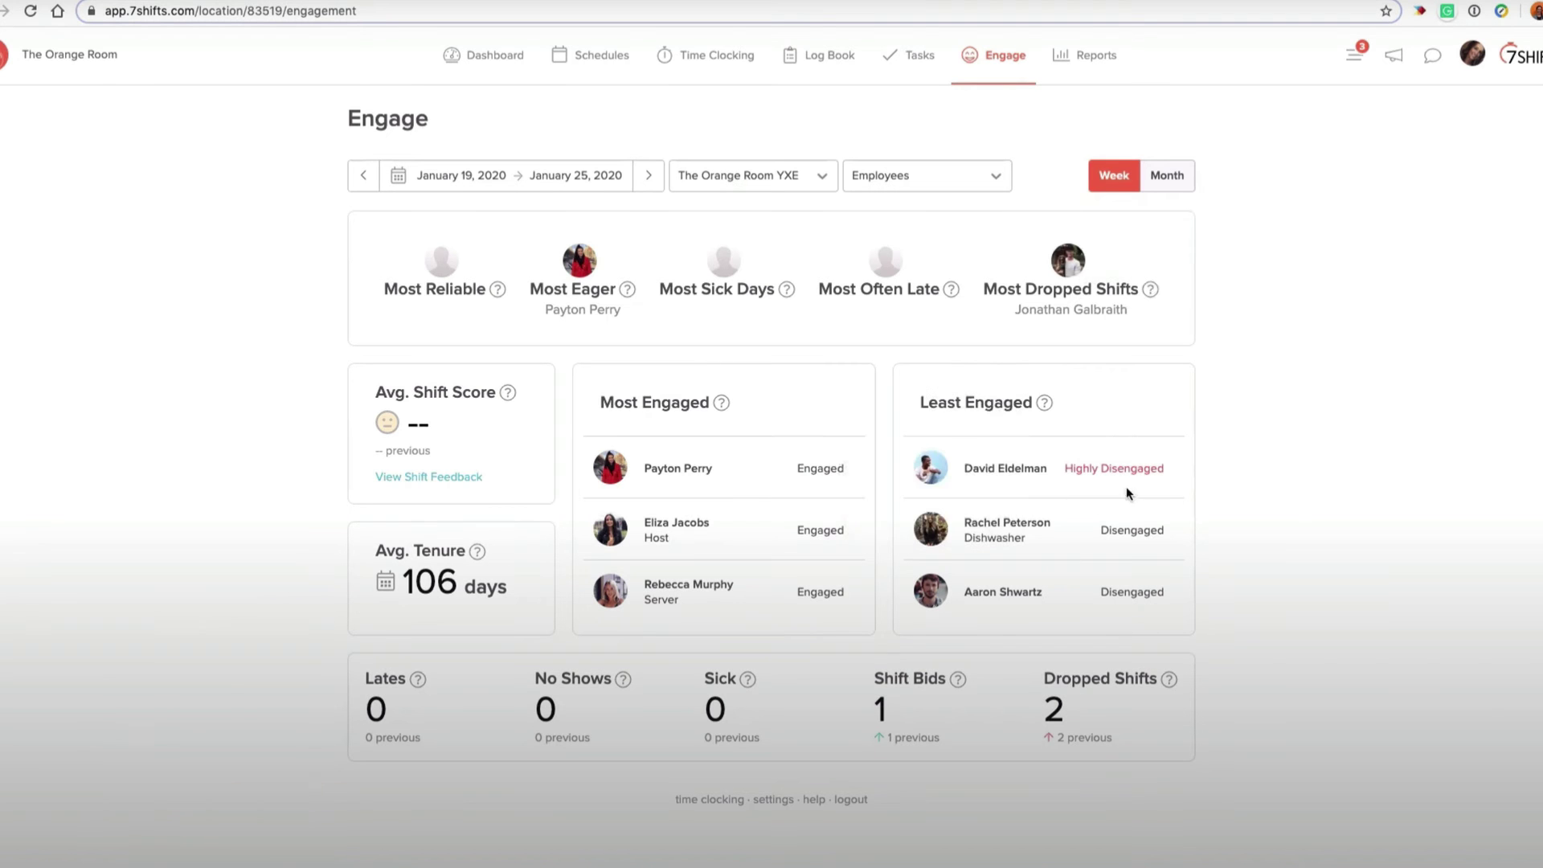
{"action": "mouse_move", "coordinate": [1127, 466]}
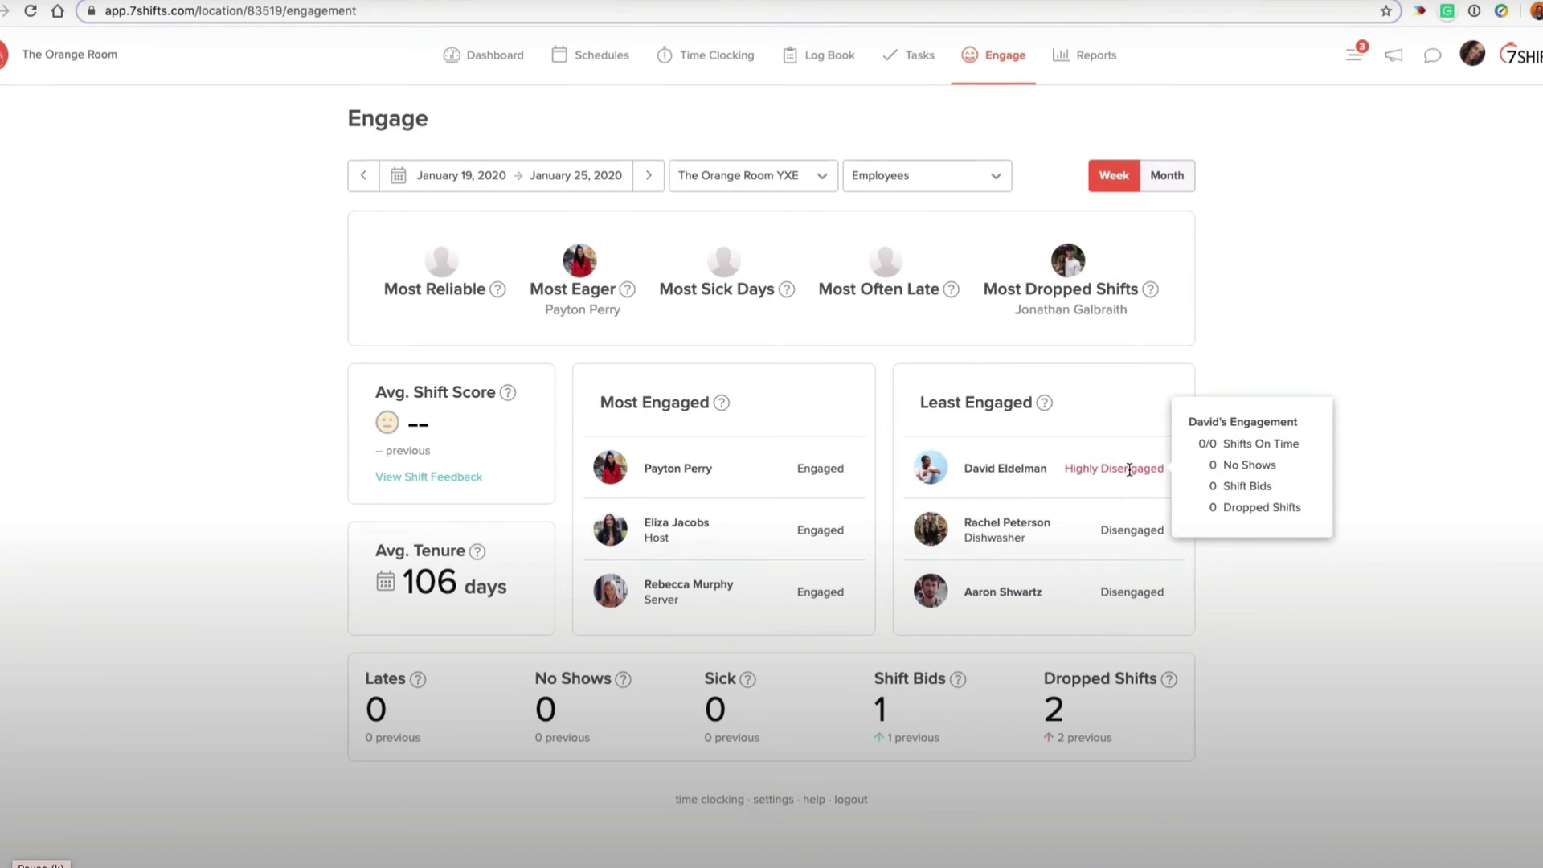
{"action": "mouse_move", "coordinate": [1129, 528]}
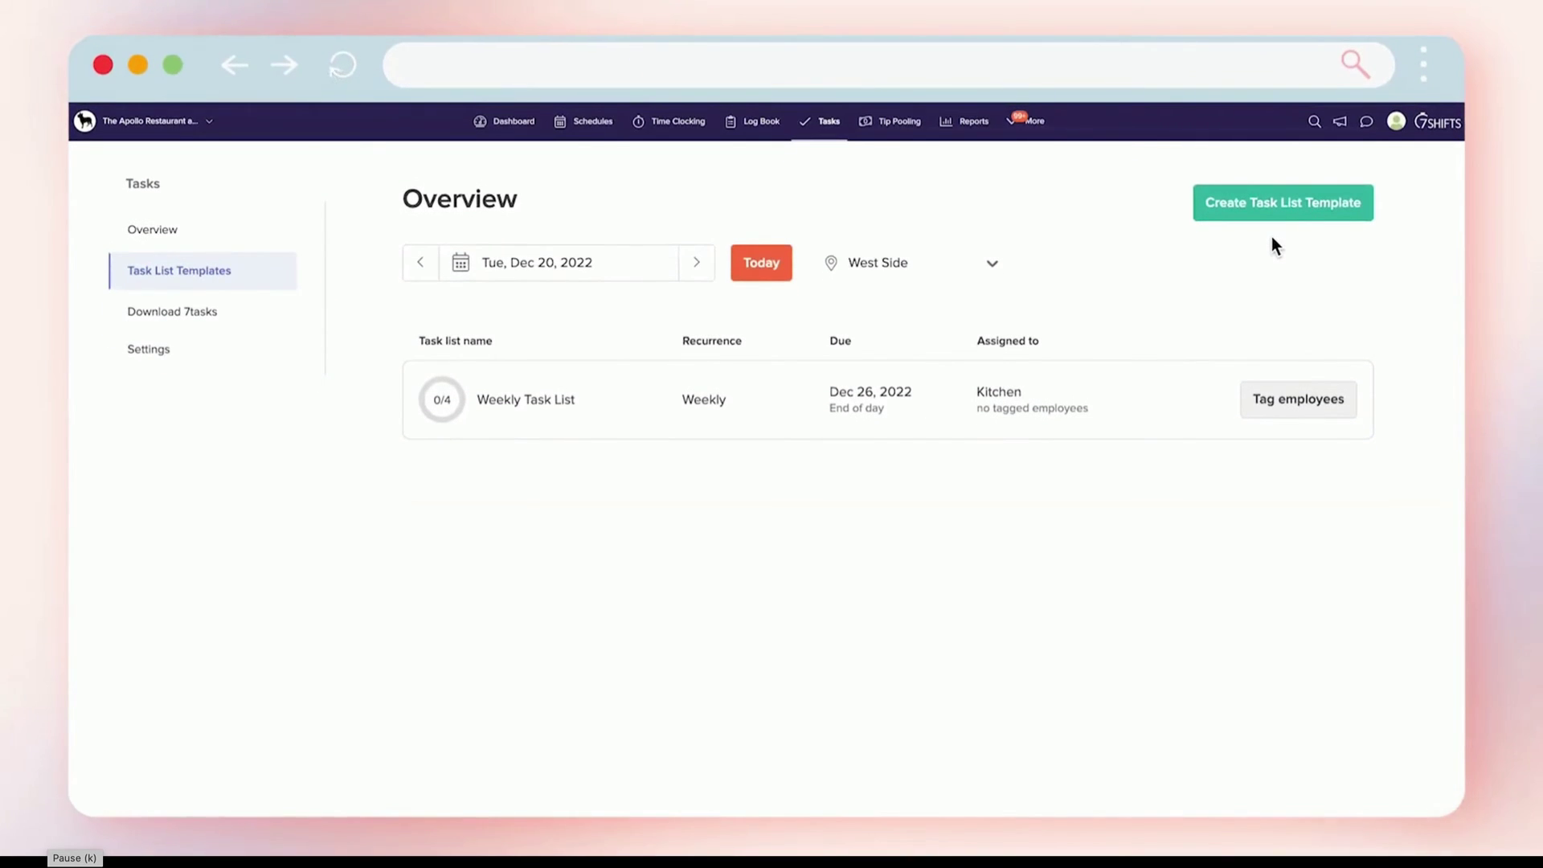
Step: Start a new task list template named Opening, recurring Daily
{"action": "left_click", "coordinate": [1290, 214]}
{"action": "left_click", "coordinate": [802, 310]}
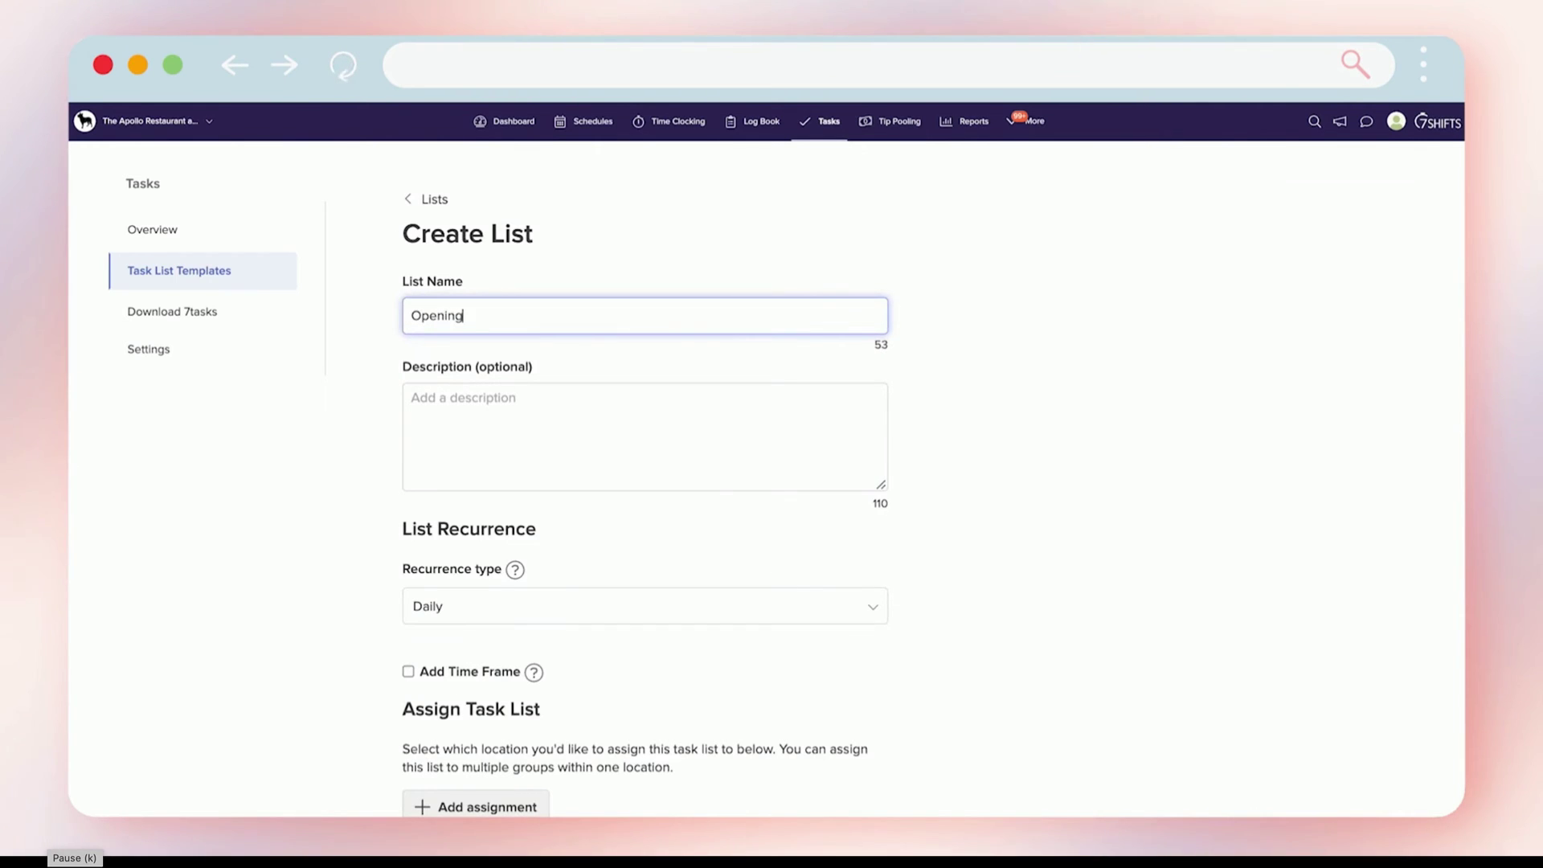
{"action": "left_click", "coordinate": [1265, 490]}
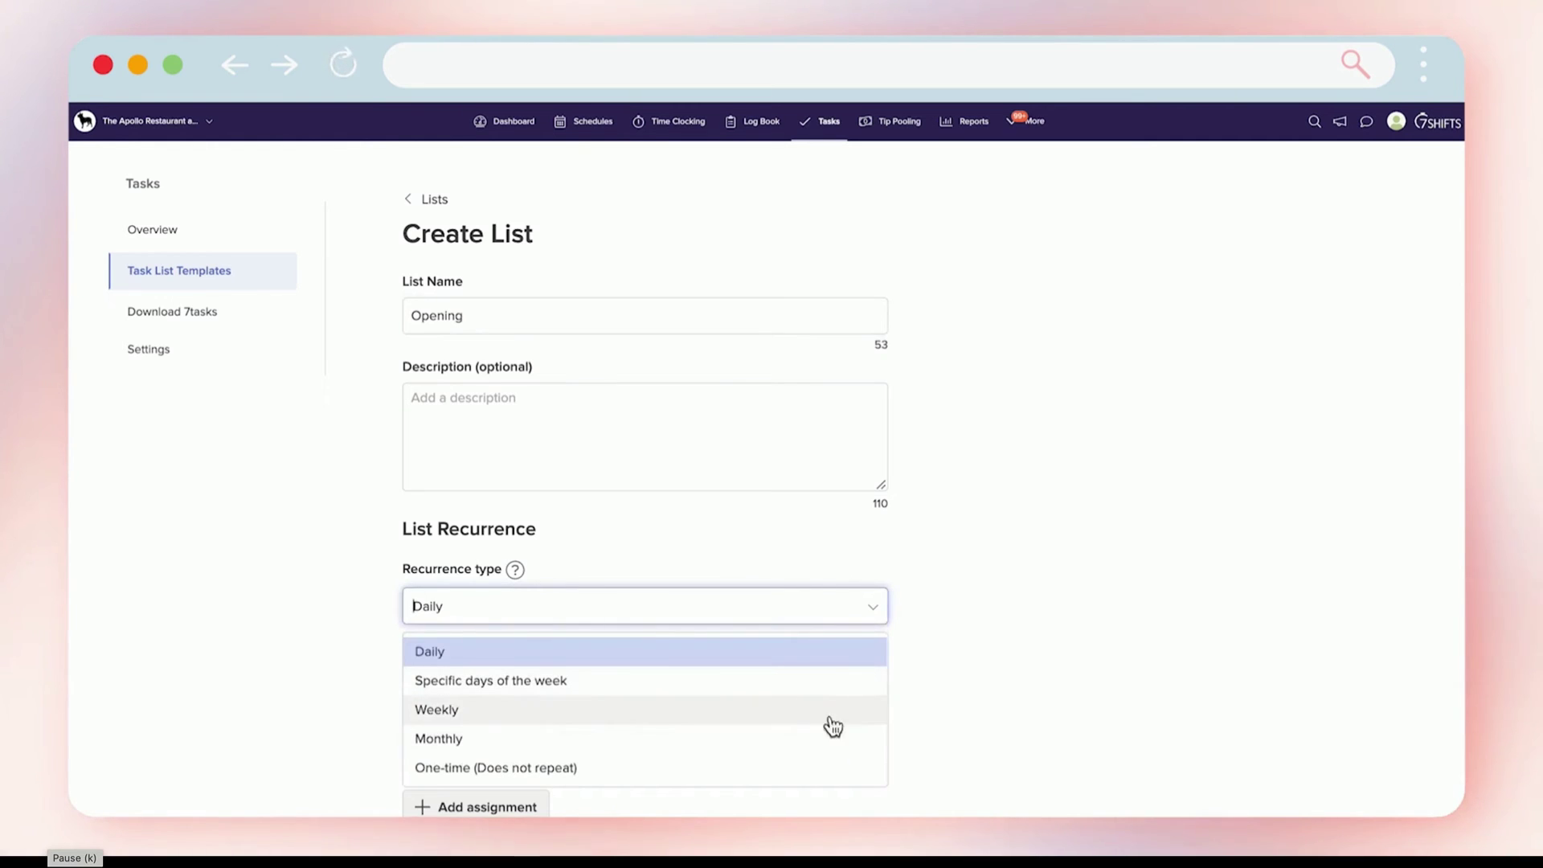
{"action": "left_click", "coordinate": [808, 653]}
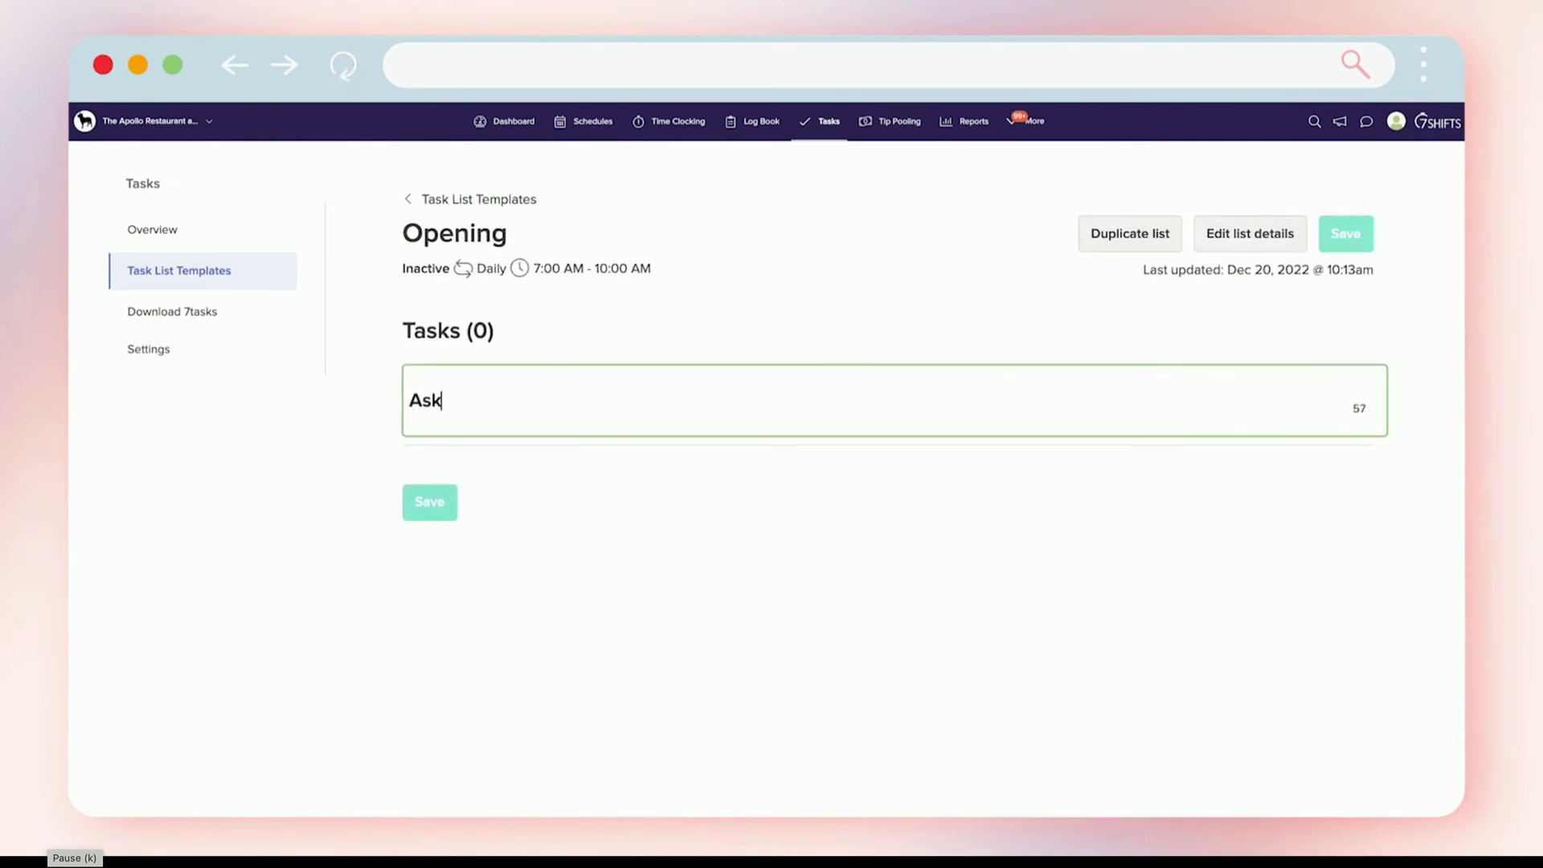
Step: Add the task 'Ask for the temperature' and set its completion type to Temperature (°C)
{"action": "type", "text": "for the "}
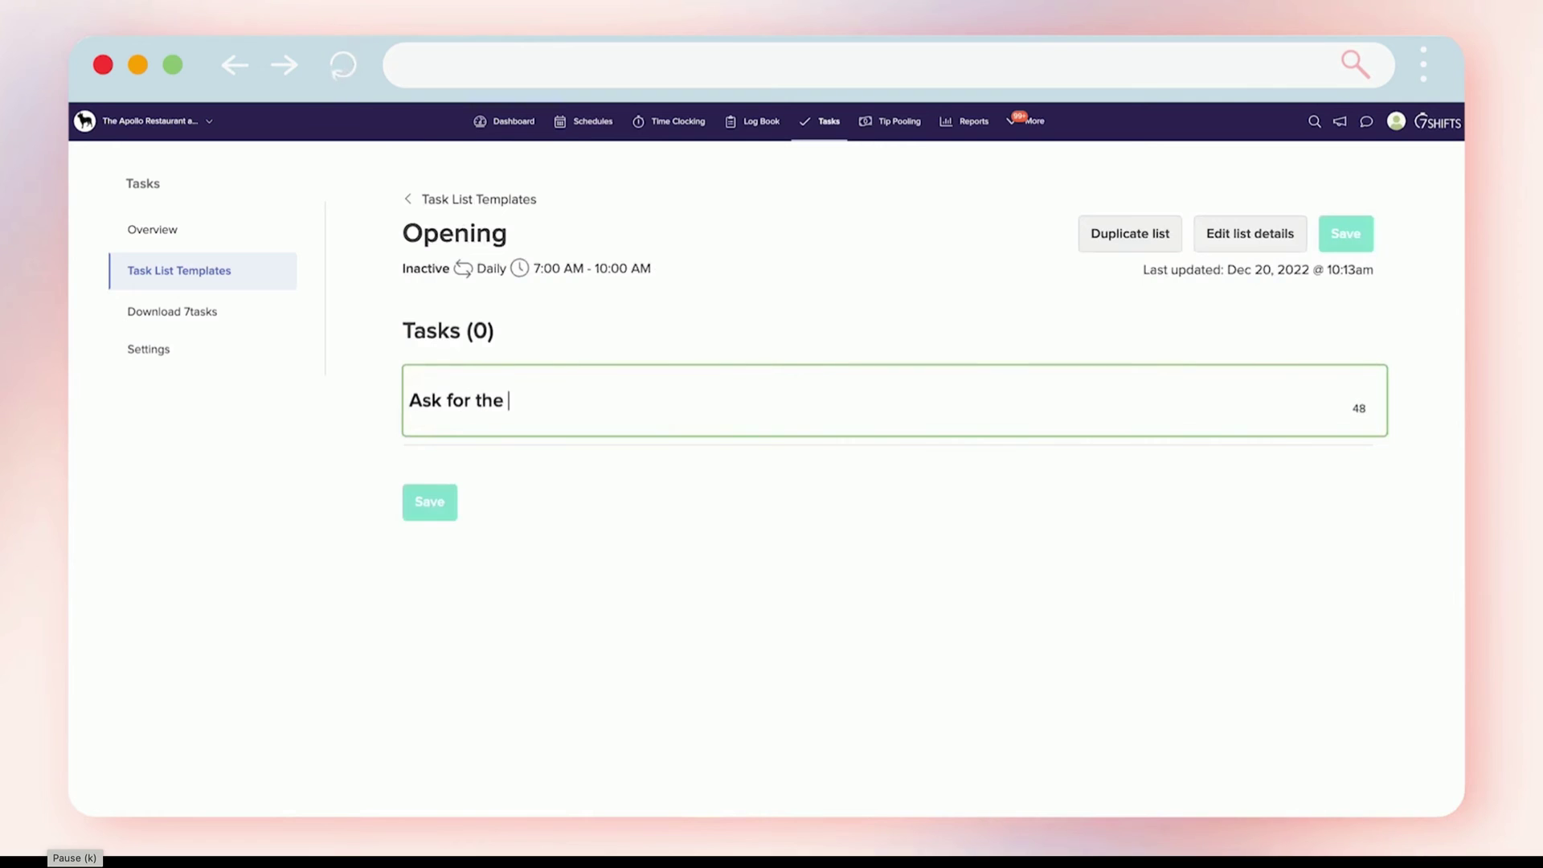
{"action": "type", "text": "temperat"}
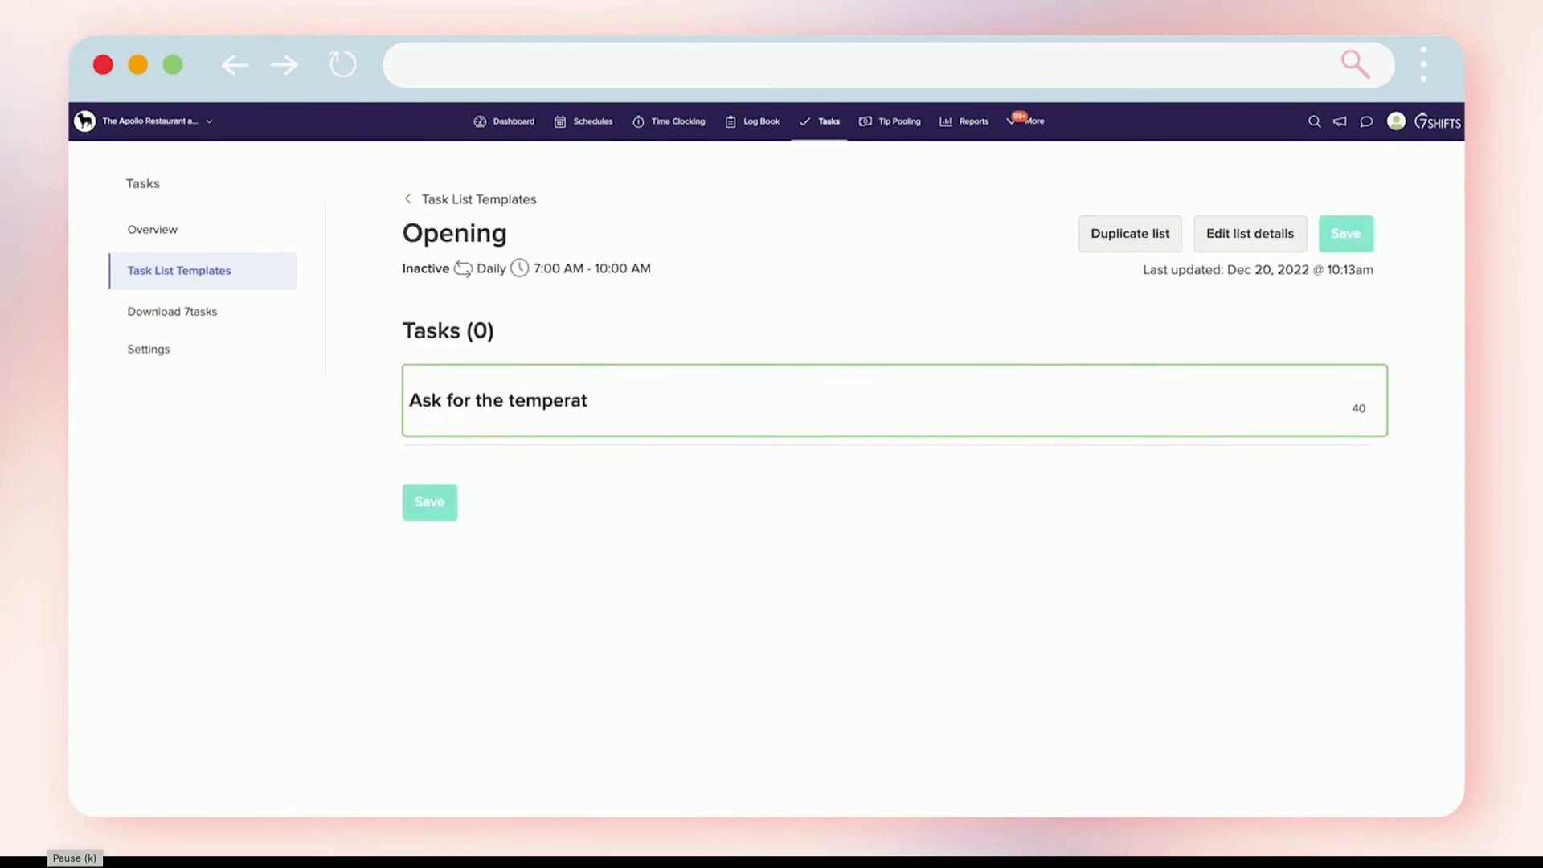
{"action": "type", "text": "ure"}
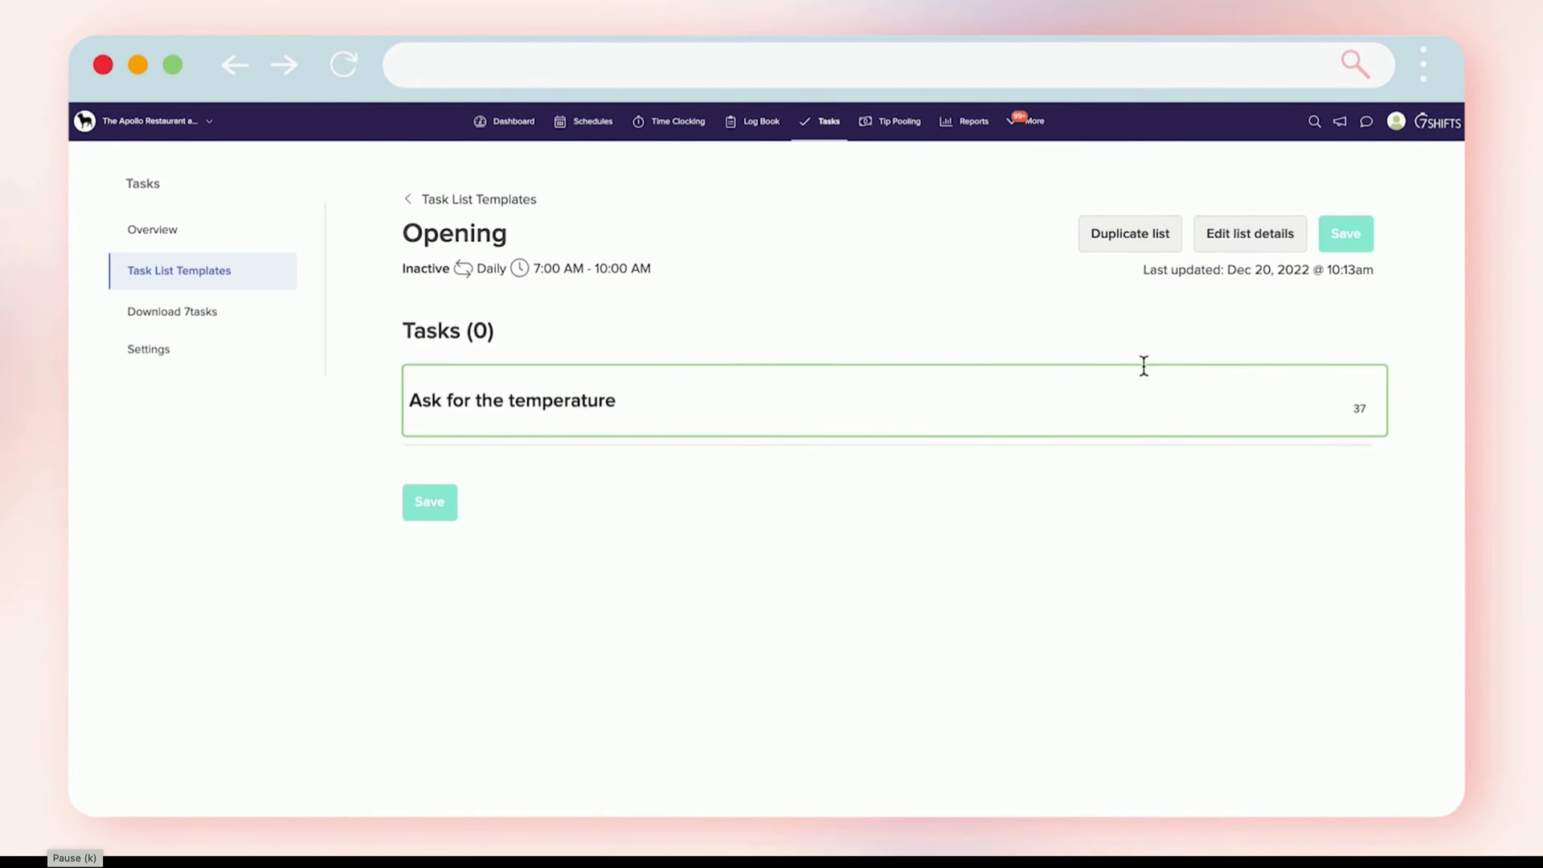
{"action": "key", "text": "Return"}
{"action": "left_click", "coordinate": [1281, 402]}
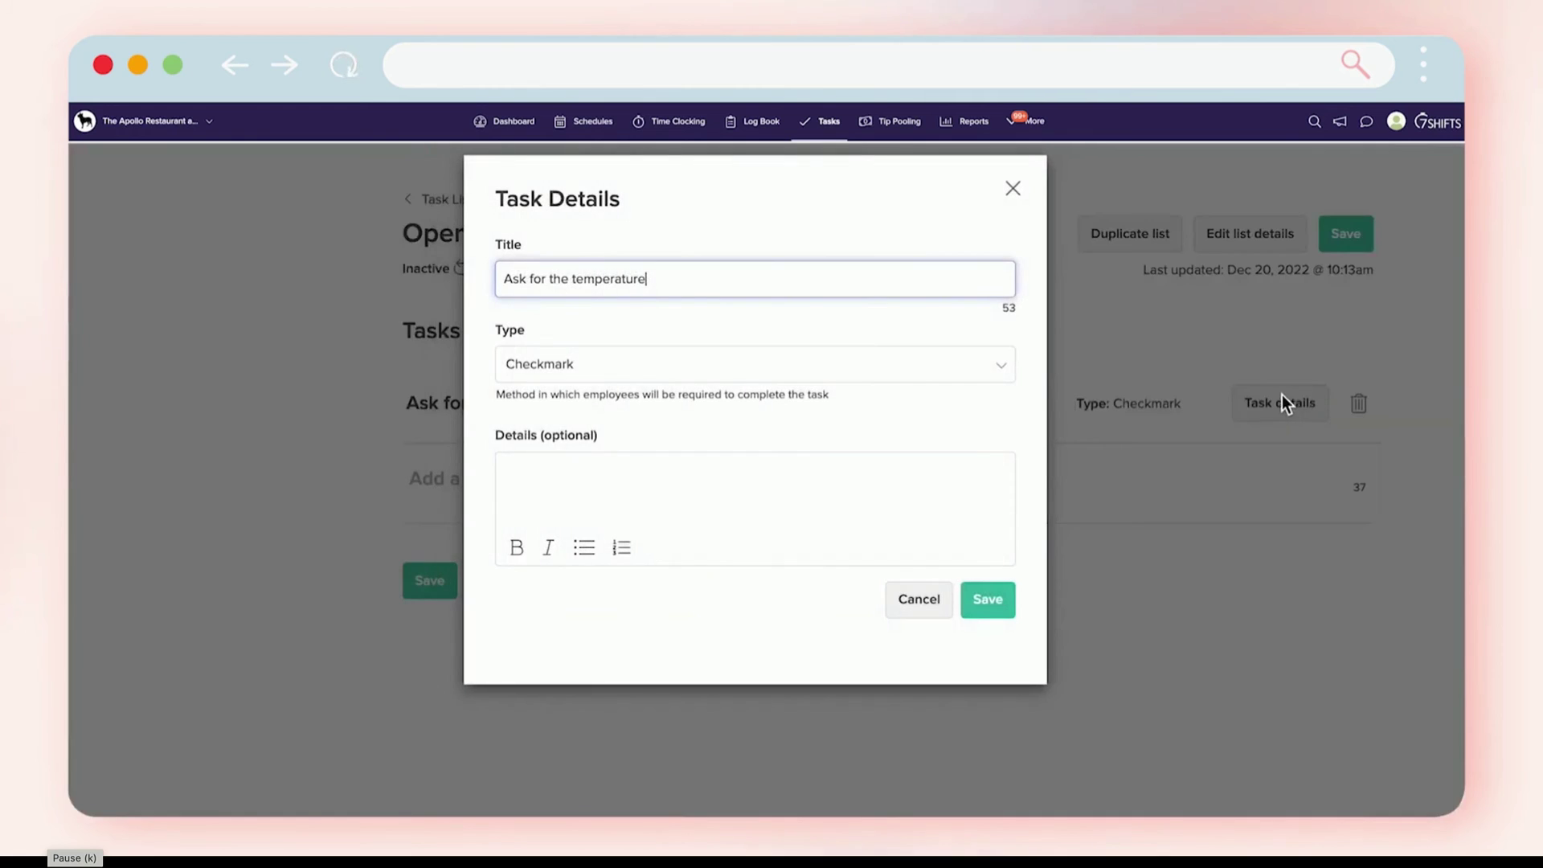
{"action": "left_click", "coordinate": [986, 376]}
{"action": "left_click", "coordinate": [887, 498]}
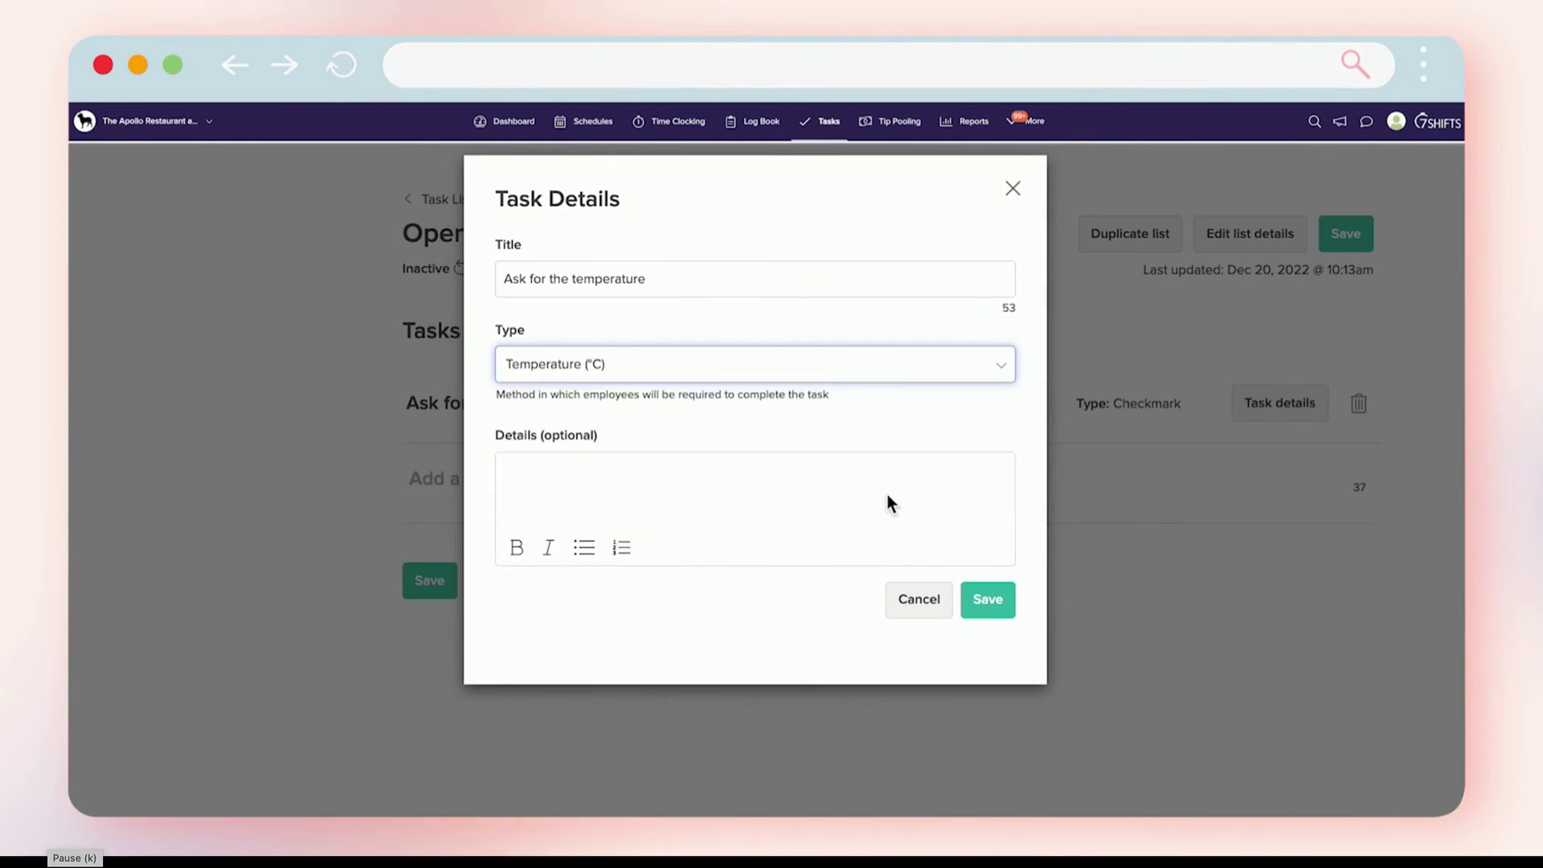
{"action": "left_click", "coordinate": [988, 601]}
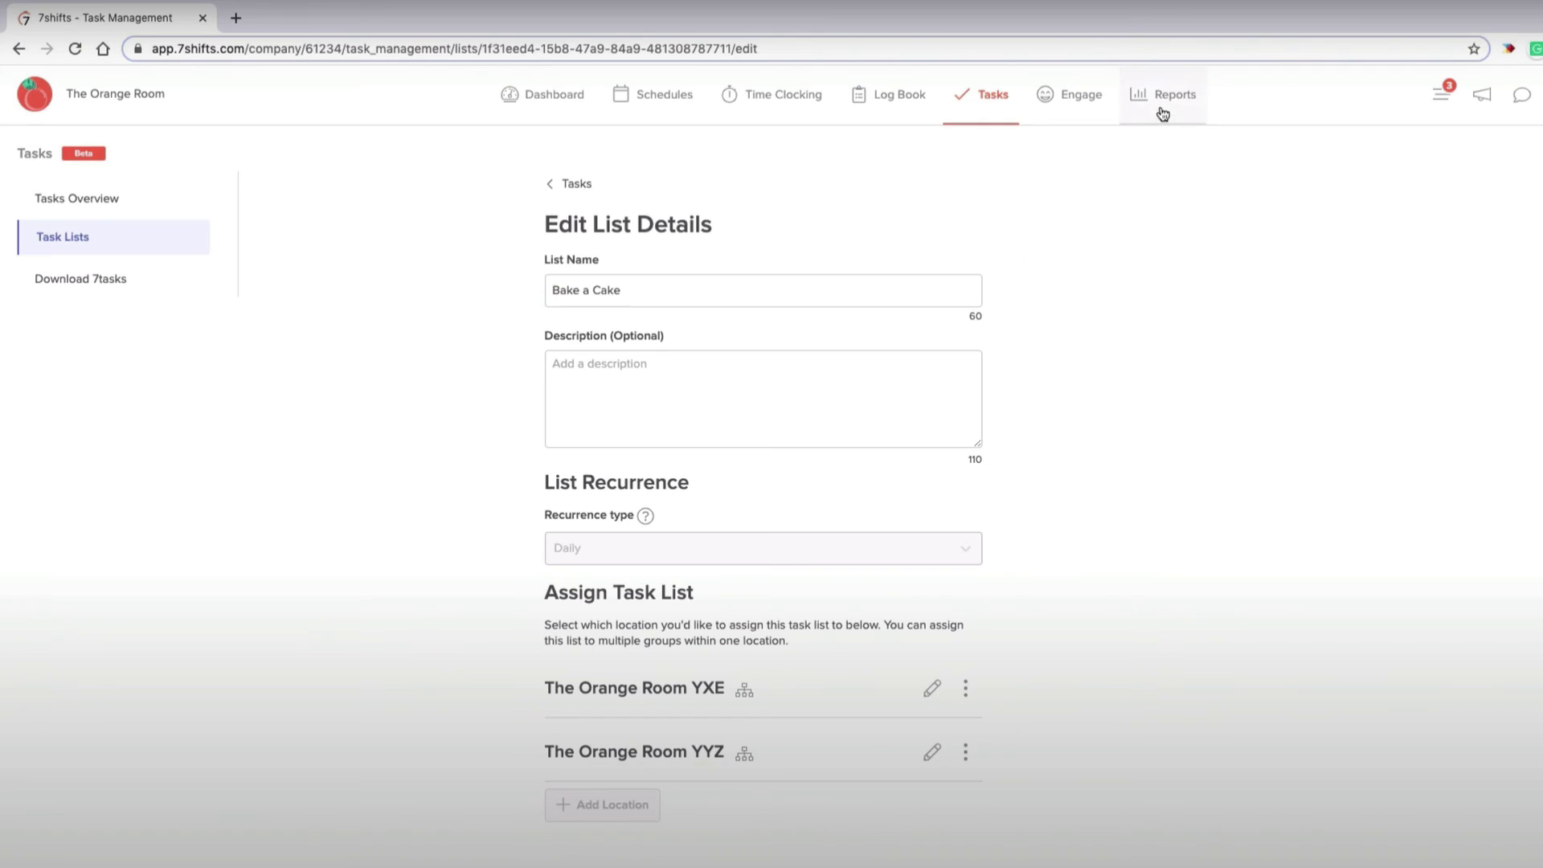
Step: Open the Reports section to show the Actuals report for The Orange Room YXE
{"action": "left_click", "coordinate": [1163, 111]}
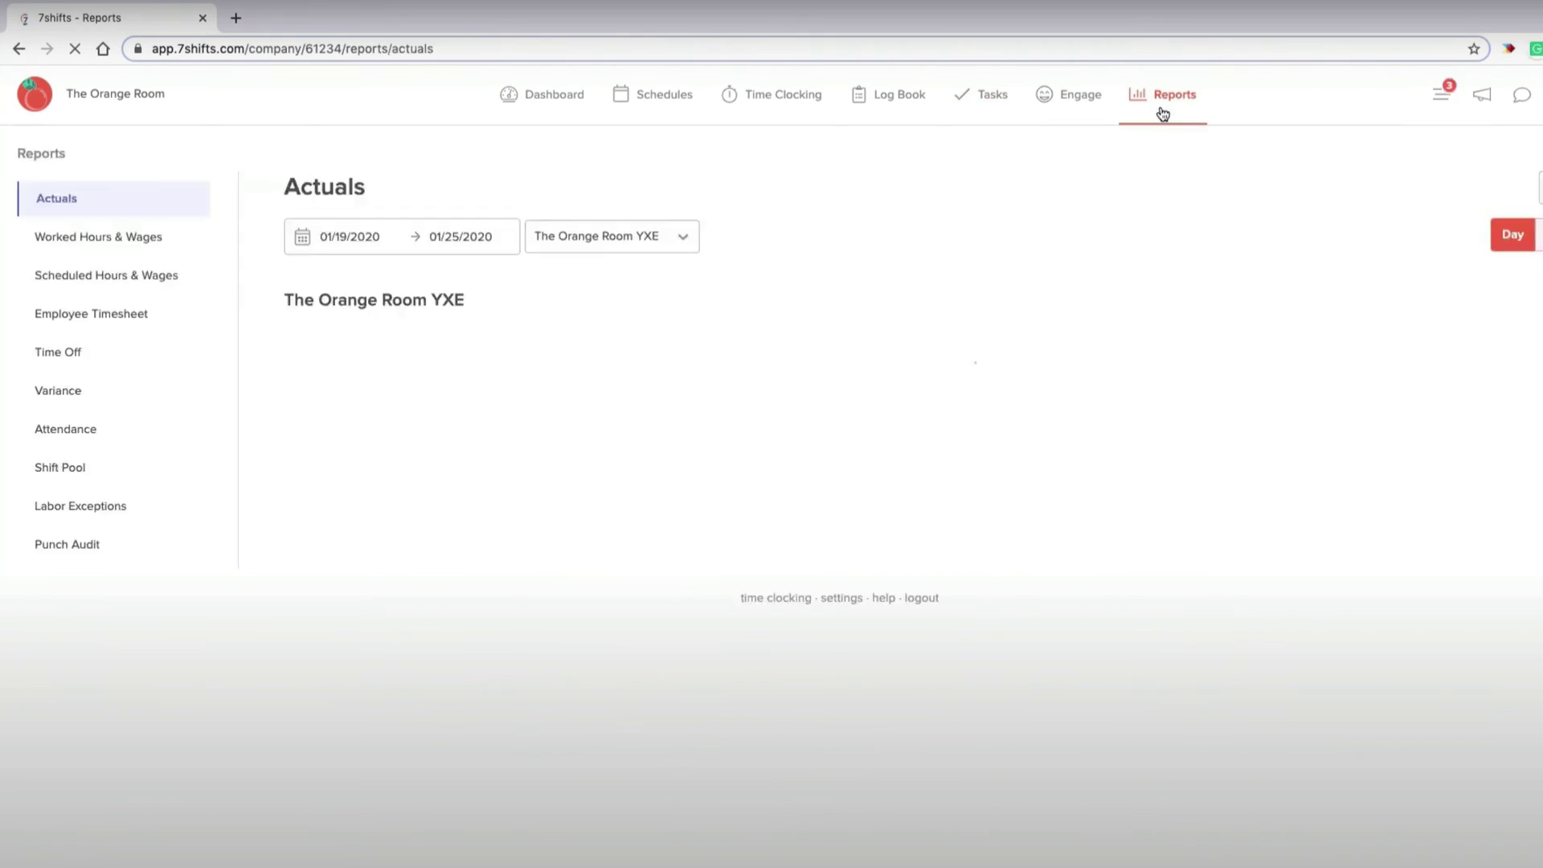